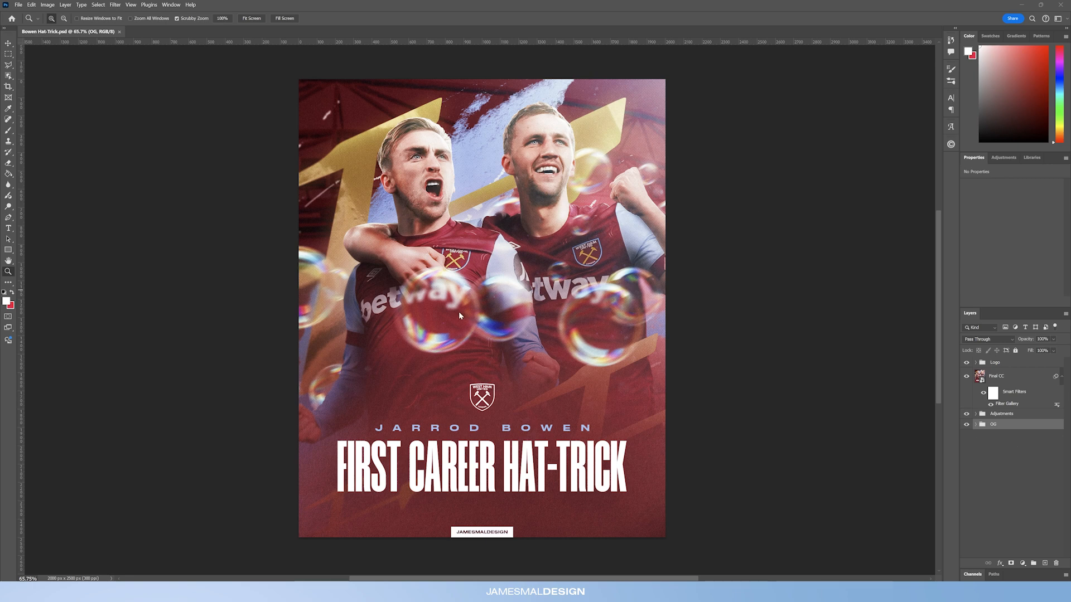
Hide the Logo group, the Final CC layer and the Adjustments group, and expand the OG group
{"action": "left_click_drag", "start_coordinate": [967, 378], "coordinate": [966, 363]}
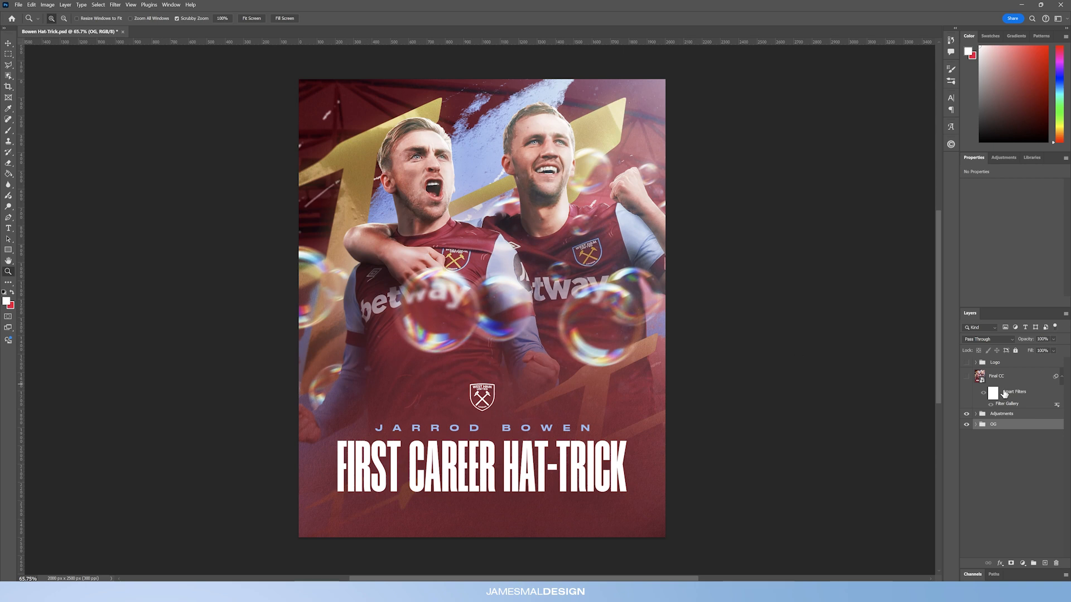
{"action": "left_click", "coordinate": [966, 414]}
{"action": "left_click", "coordinate": [975, 425]}
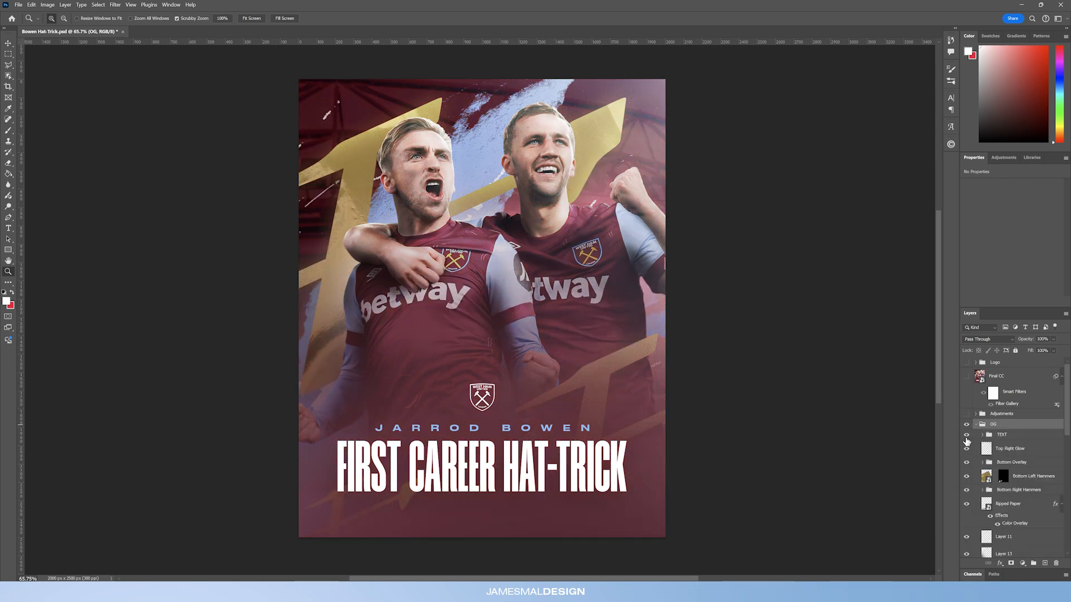
Hide the layers and groups inside OG, keeping only the Cut Out and Backdrop groups visible
{"action": "scroll", "coordinate": [988, 406], "scroll_direction": "down", "scroll_amount": 10}
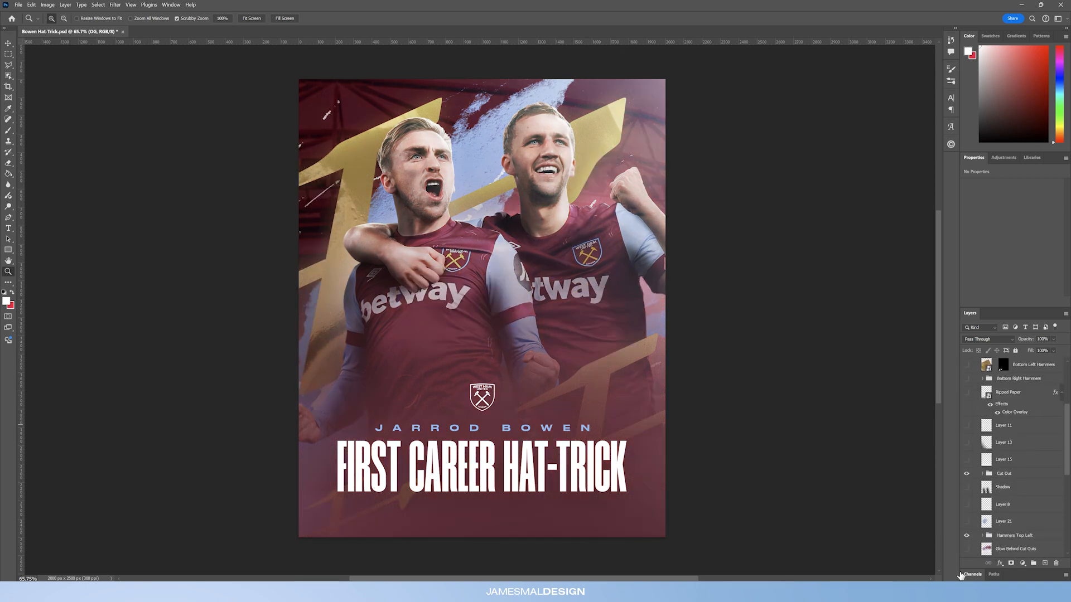
{"action": "scroll", "coordinate": [977, 438], "scroll_direction": "up", "scroll_amount": 6}
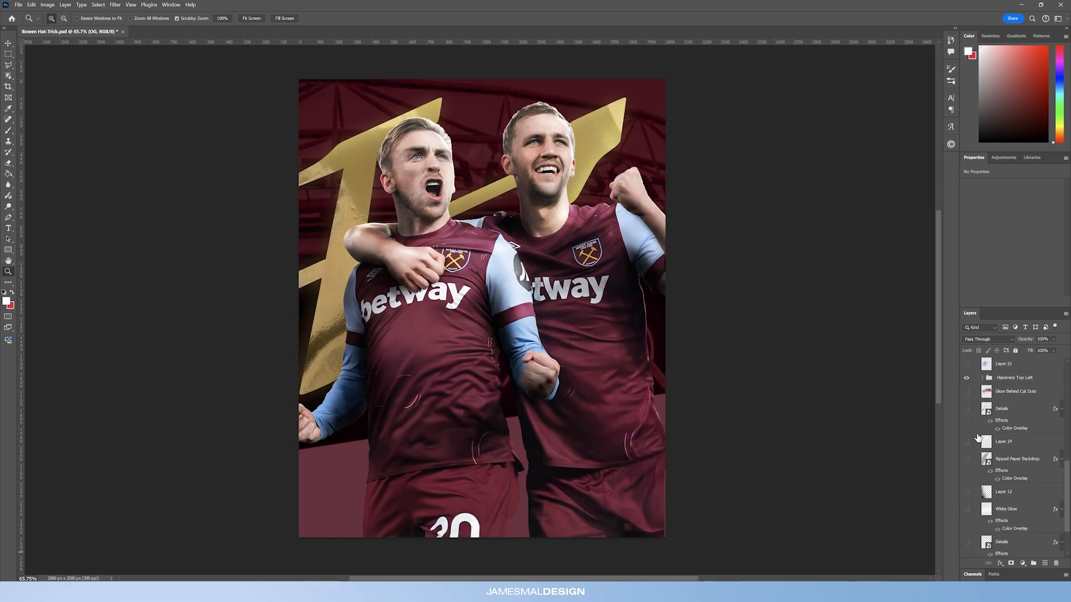
{"action": "scroll", "coordinate": [977, 438], "scroll_direction": "up", "scroll_amount": 3}
{"action": "left_click", "coordinate": [967, 504]}
{"action": "scroll", "coordinate": [996, 486], "scroll_direction": "down", "scroll_amount": 10}
{"action": "scroll", "coordinate": [996, 486], "scroll_direction": "up", "scroll_amount": 12}
Hide the Cut Out group so only the backdrop shows
{"action": "left_click_drag", "start_coordinate": [445, 291], "coordinate": [450, 293]}
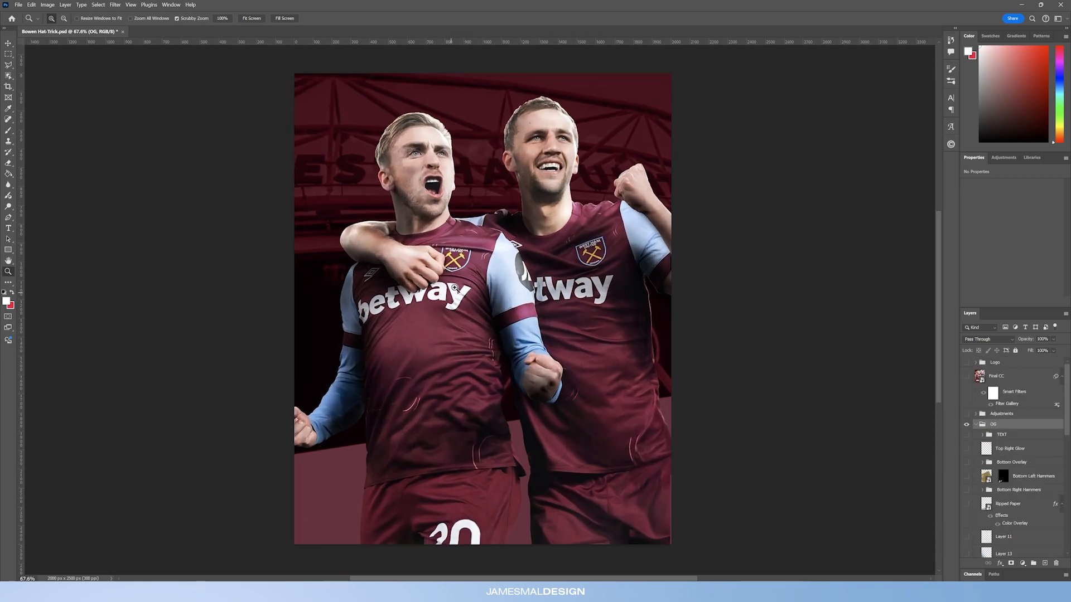
{"action": "scroll", "coordinate": [992, 462], "scroll_direction": "down", "scroll_amount": 3}
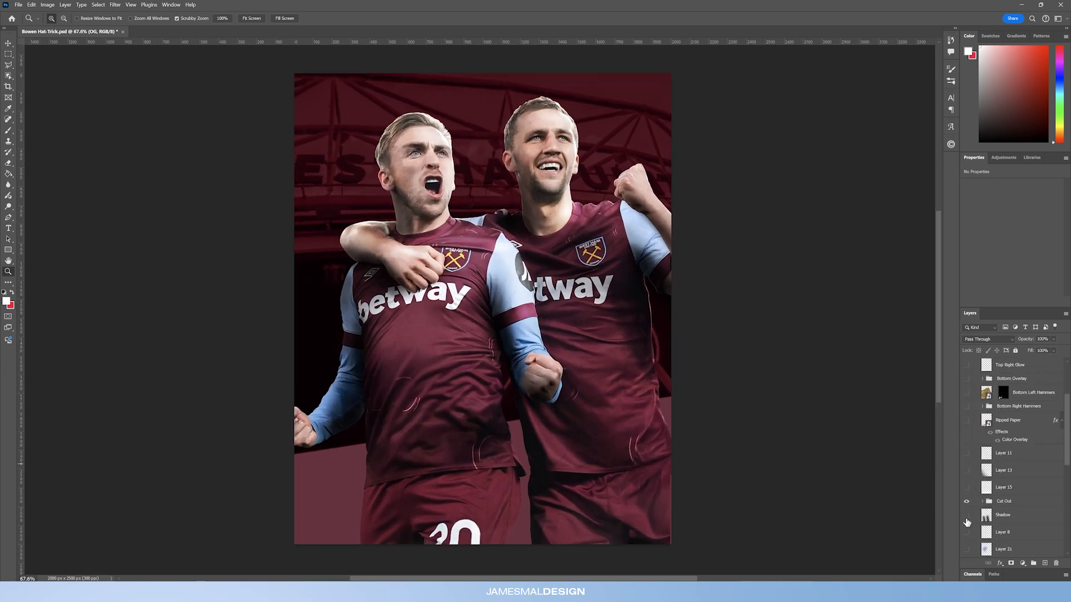
{"action": "left_click", "coordinate": [969, 504]}
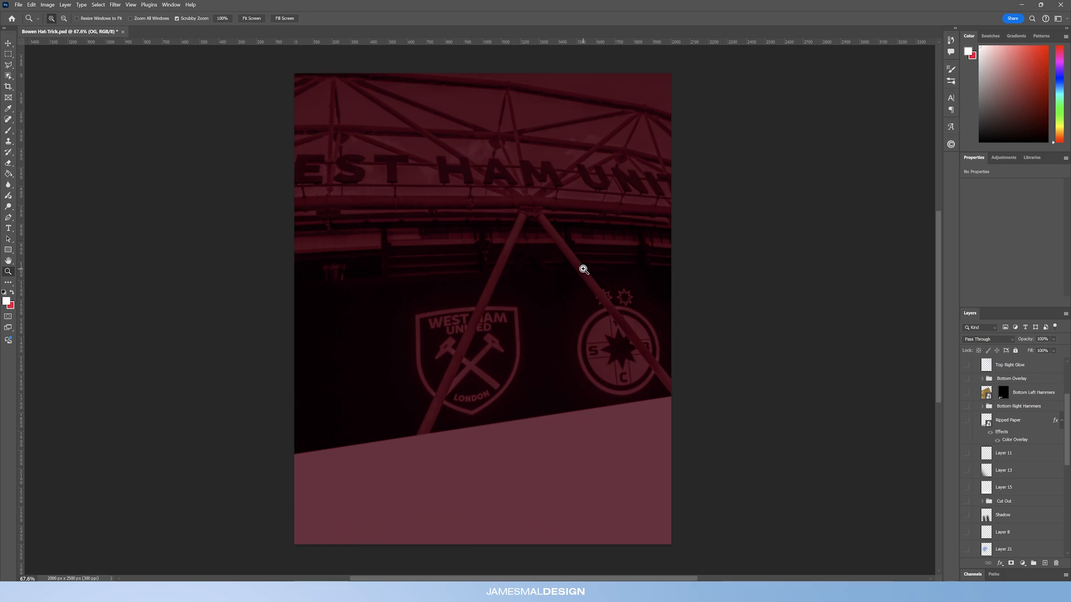
{"action": "scroll", "coordinate": [1013, 487], "scroll_direction": "up", "scroll_amount": 3}
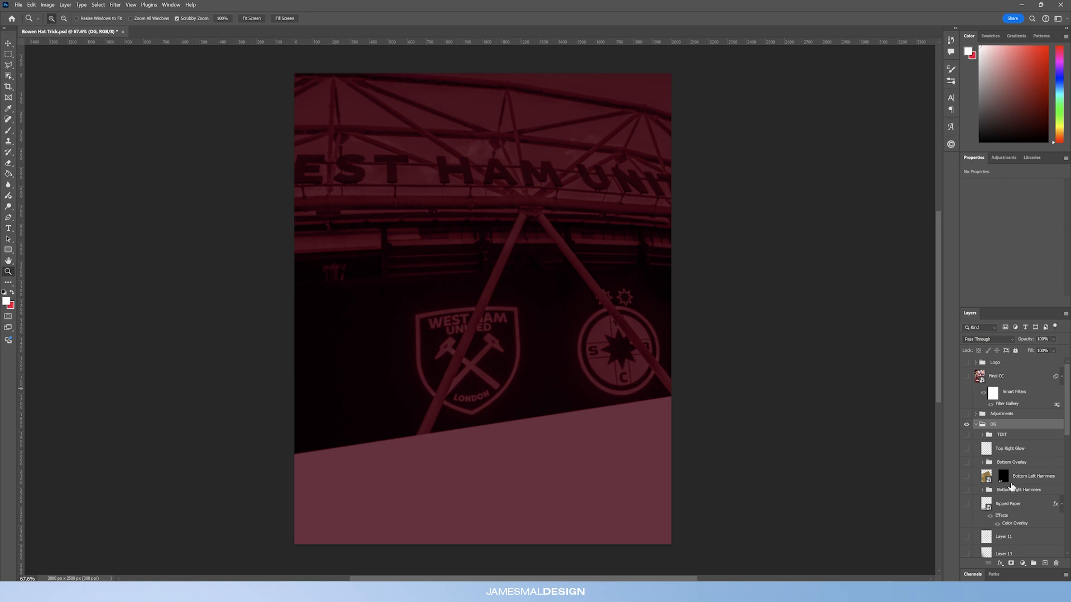
Hide Layer 3 copy in the Backdrop group and set the stadium photo layer's blend mode to Normal
{"action": "scroll", "coordinate": [1011, 486], "scroll_direction": "down", "scroll_amount": 10}
{"action": "scroll", "coordinate": [1021, 480], "scroll_direction": "down", "scroll_amount": 2}
{"action": "left_click", "coordinate": [1020, 500]}
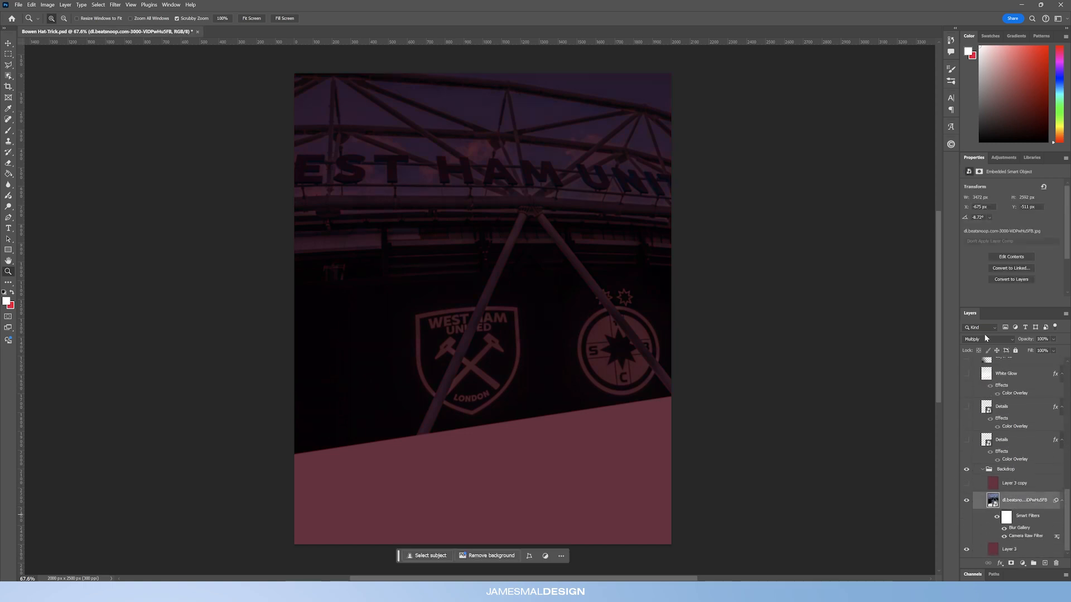
{"action": "left_click", "coordinate": [986, 339]}
{"action": "left_click", "coordinate": [975, 345]}
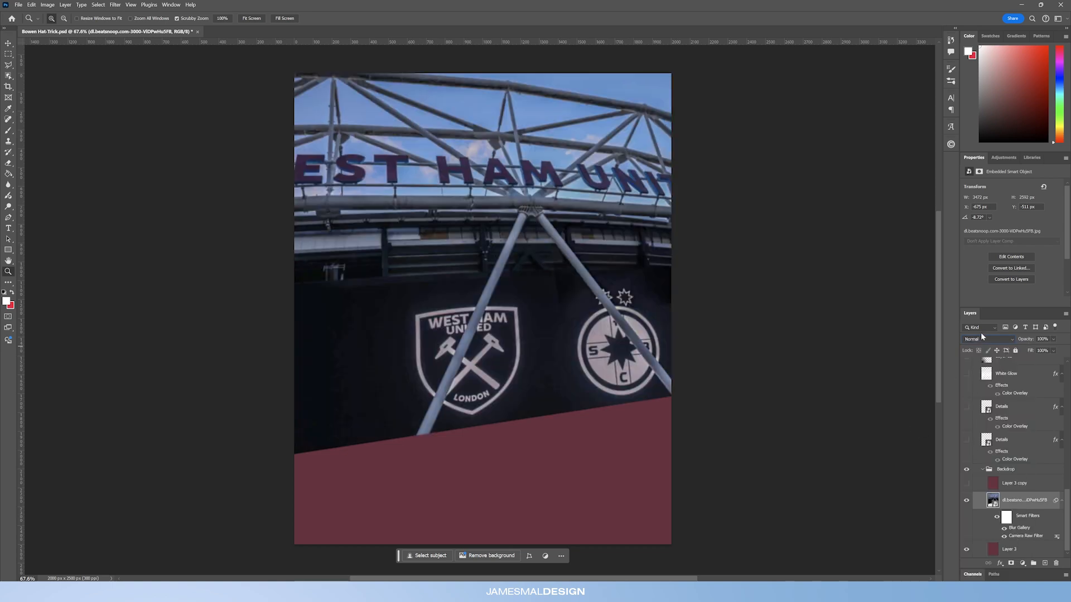
Set the stadium photo layer's blend mode to Multiply
{"action": "left_click", "coordinate": [983, 338]}
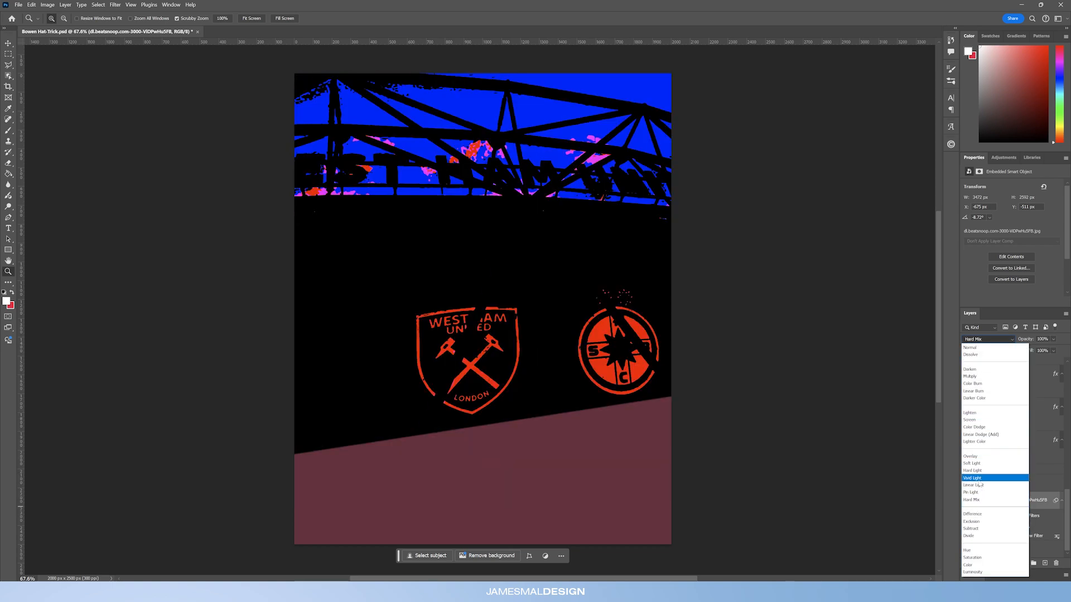
{"action": "left_click", "coordinate": [971, 377]}
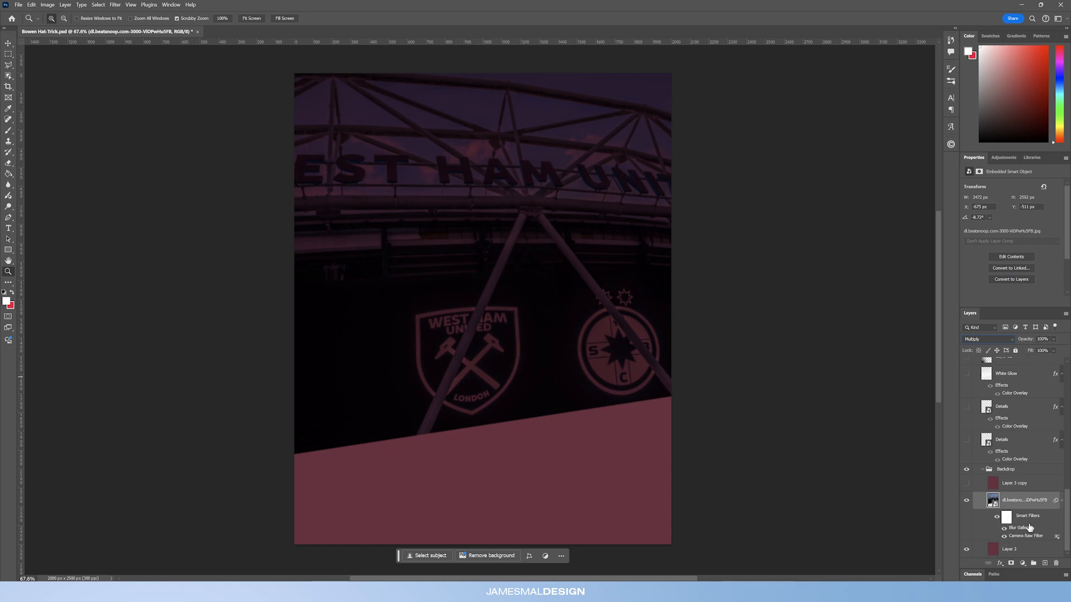
{"action": "left_click_drag", "start_coordinate": [469, 274], "coordinate": [483, 303]}
{"action": "left_click_drag", "start_coordinate": [492, 139], "coordinate": [492, 171]}
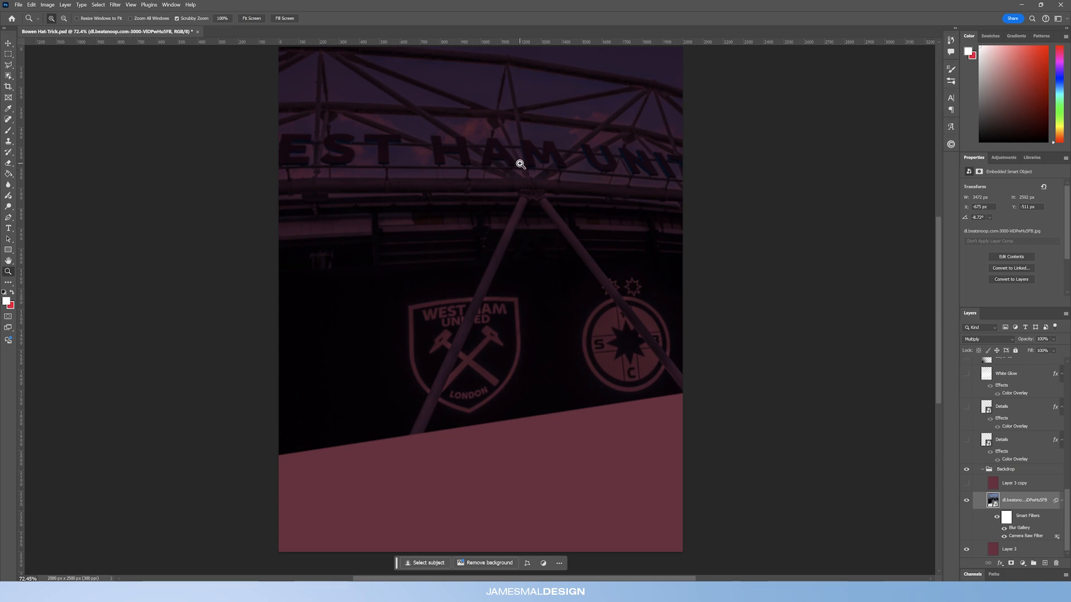
Show Layer 3 copy over the stadium photo, collapse the Backdrop group, and show the Cut Out group
{"action": "left_click", "coordinate": [965, 483]}
{"action": "left_click", "coordinate": [984, 475]}
{"action": "scroll", "coordinate": [1014, 480], "scroll_direction": "up", "scroll_amount": 3}
{"action": "scroll", "coordinate": [1015, 481], "scroll_direction": "up", "scroll_amount": 5}
{"action": "left_click", "coordinate": [966, 452]}
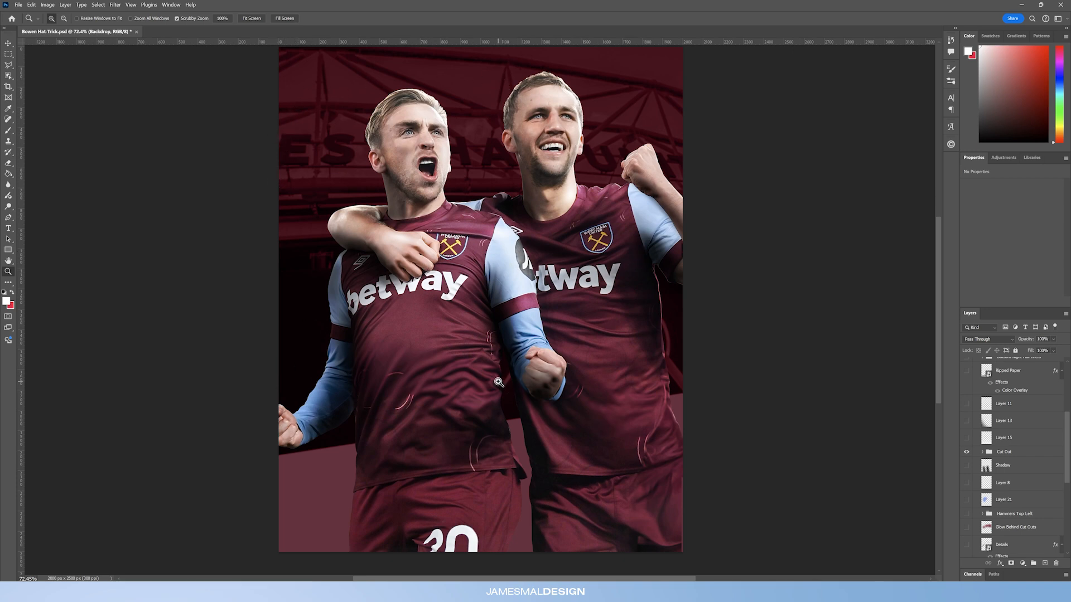
Expand the Cut Out group and hide all the layers clipped to the players' cut-out
{"action": "left_click", "coordinate": [983, 454]}
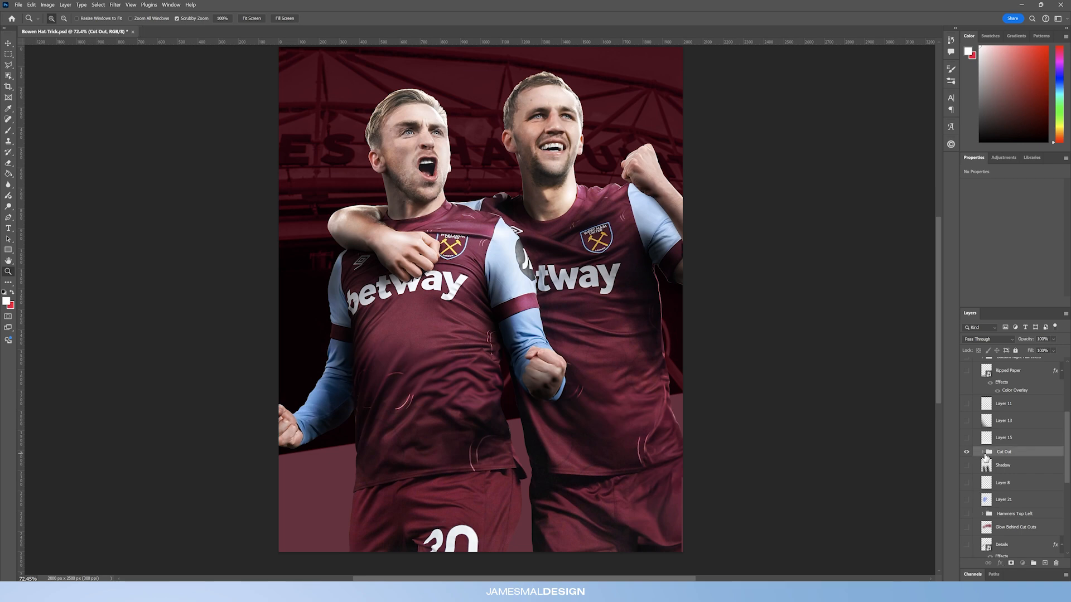
{"action": "left_click", "coordinate": [982, 452]}
{"action": "scroll", "coordinate": [1016, 507], "scroll_direction": "down", "scroll_amount": 5}
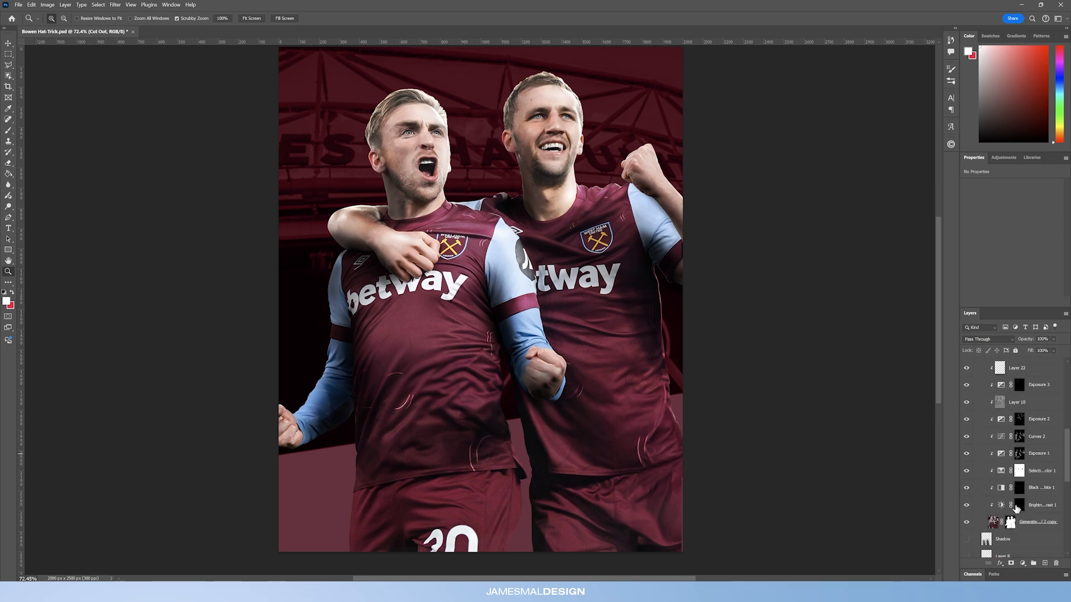
{"action": "scroll", "coordinate": [988, 399], "scroll_direction": "up", "scroll_amount": 1}
{"action": "left_click_drag", "start_coordinate": [965, 373], "coordinate": [966, 527]}
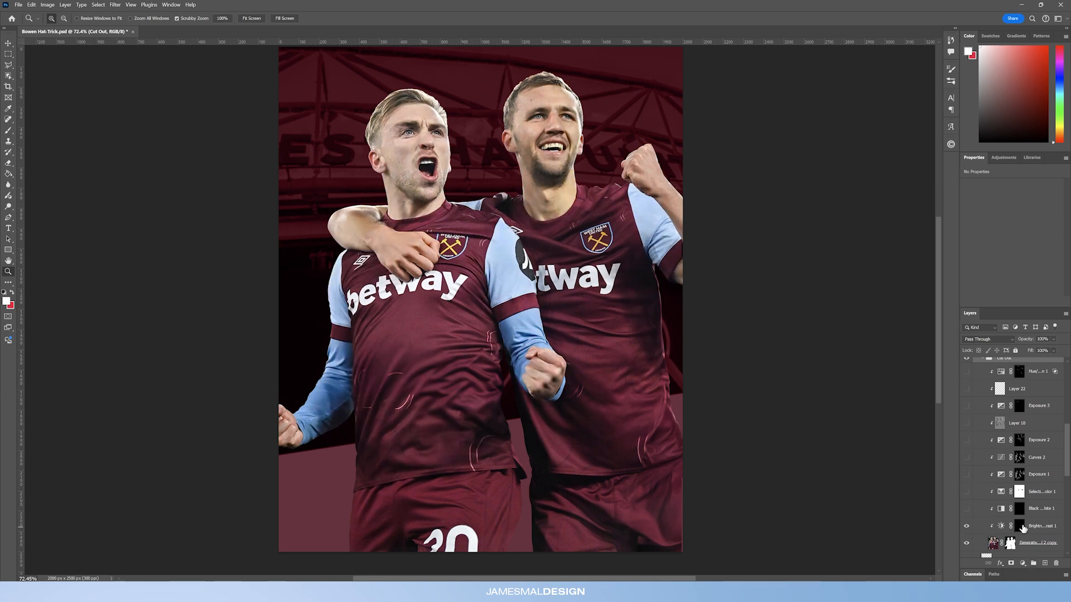
Show the Brightness/Contrast 1, Black & White 1 and Selective Color 1 adjustment layers above the players' cut-out
{"action": "left_click", "coordinate": [965, 527]}
{"action": "left_click", "coordinate": [967, 509]}
{"action": "left_click", "coordinate": [967, 492]}
Toggle the visibility of Selective Color 1 to compare the players with and without the adjustment
{"action": "left_click", "coordinate": [967, 491]}
{"action": "left_click", "coordinate": [967, 491]}
{"action": "left_click", "coordinate": [967, 492]}
{"action": "left_click", "coordinate": [966, 492]}
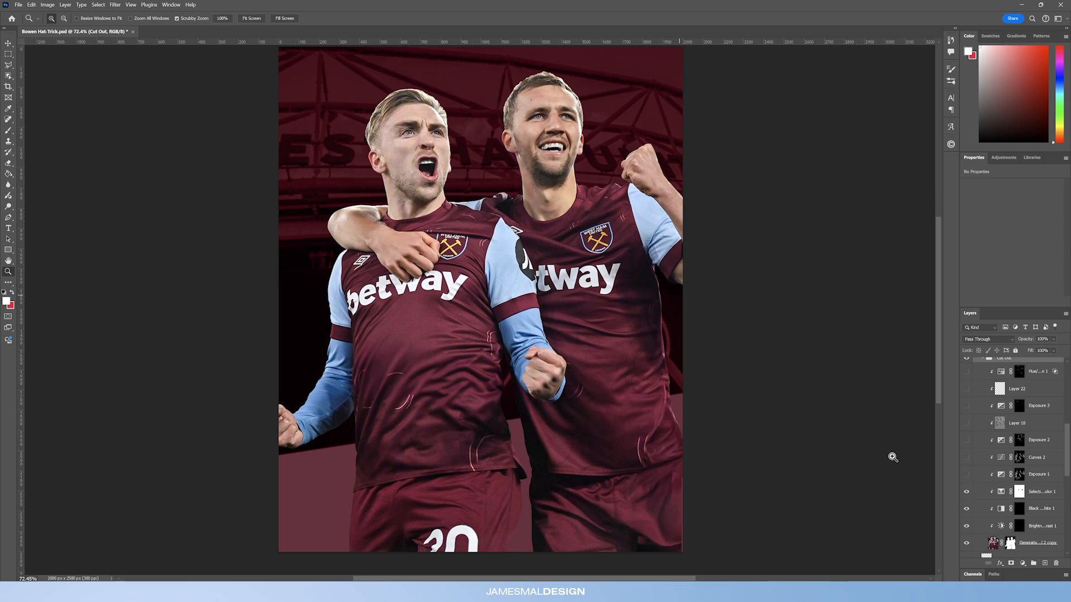
{"action": "left_click", "coordinate": [967, 492]}
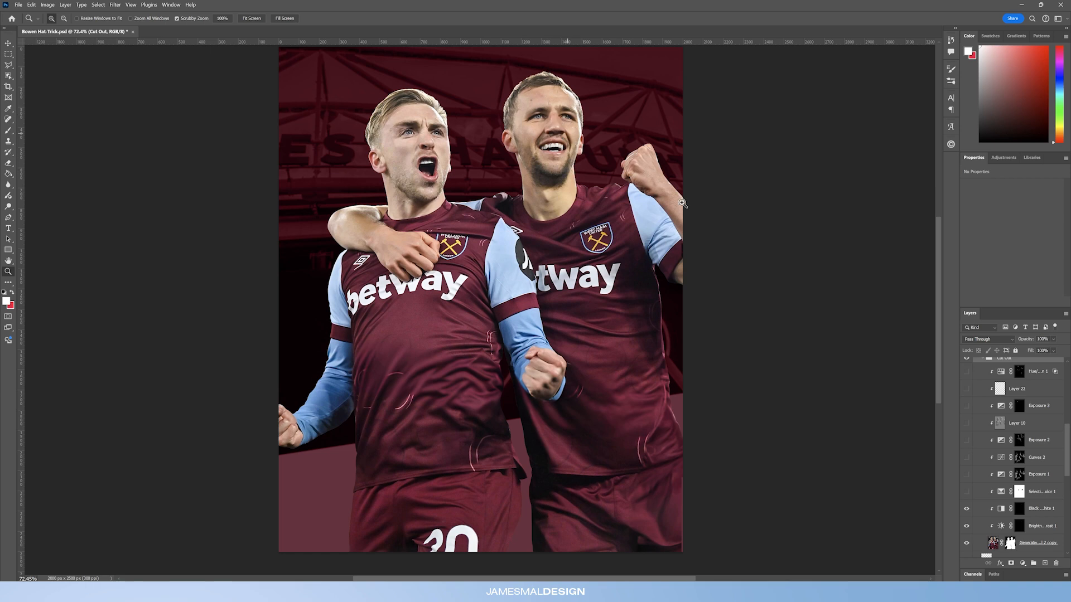
{"action": "left_click", "coordinate": [967, 492]}
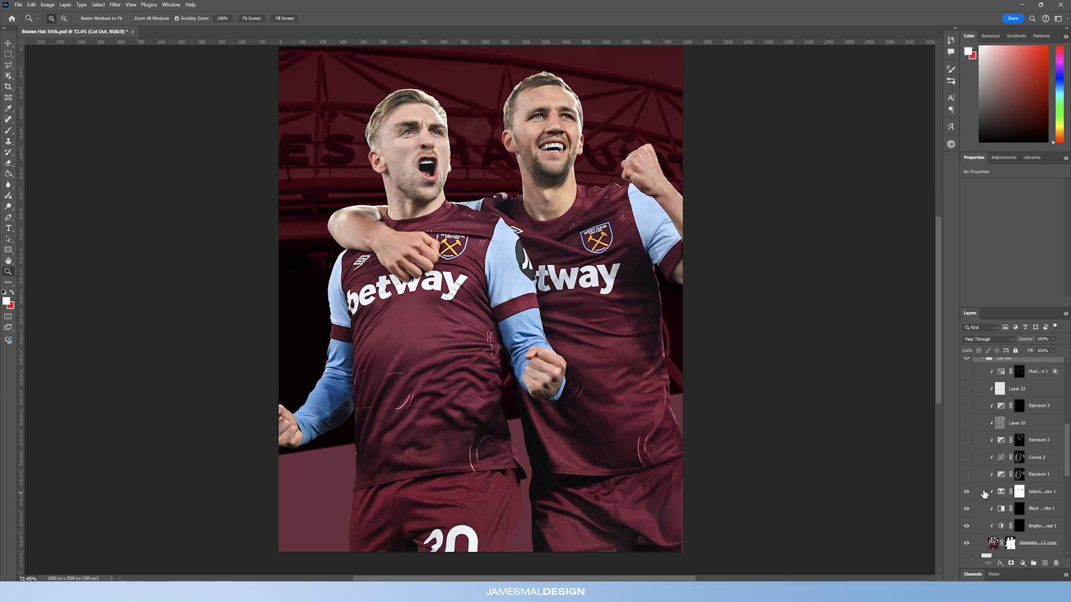
Show the Exposure 1 and Curves 2 adjustment layers and inspect the settings of both
{"action": "left_click", "coordinate": [967, 475]}
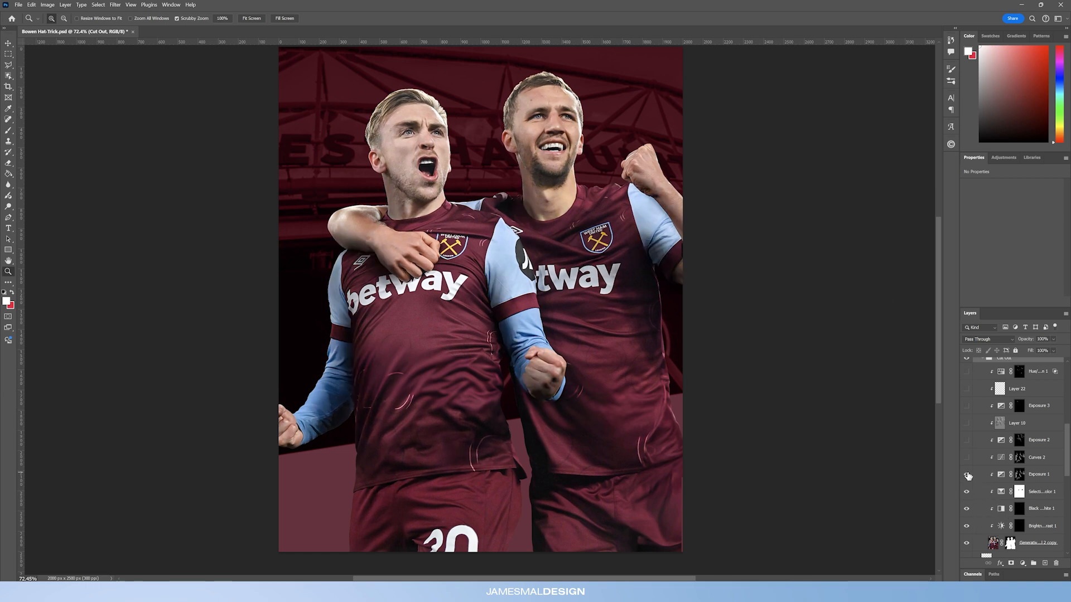
{"action": "left_click", "coordinate": [967, 458]}
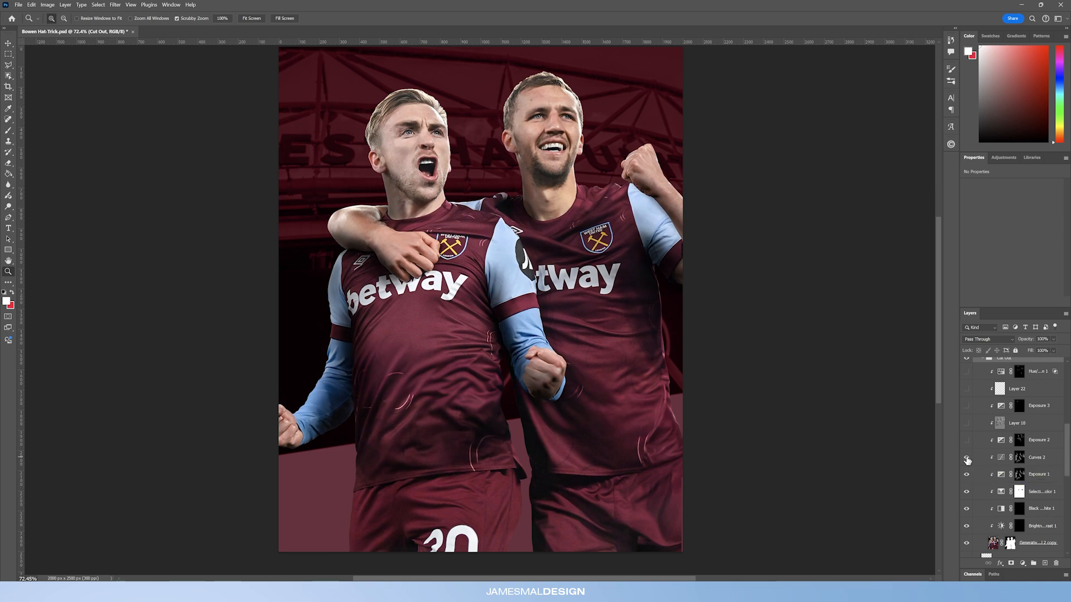
{"action": "left_click", "coordinate": [1025, 458]}
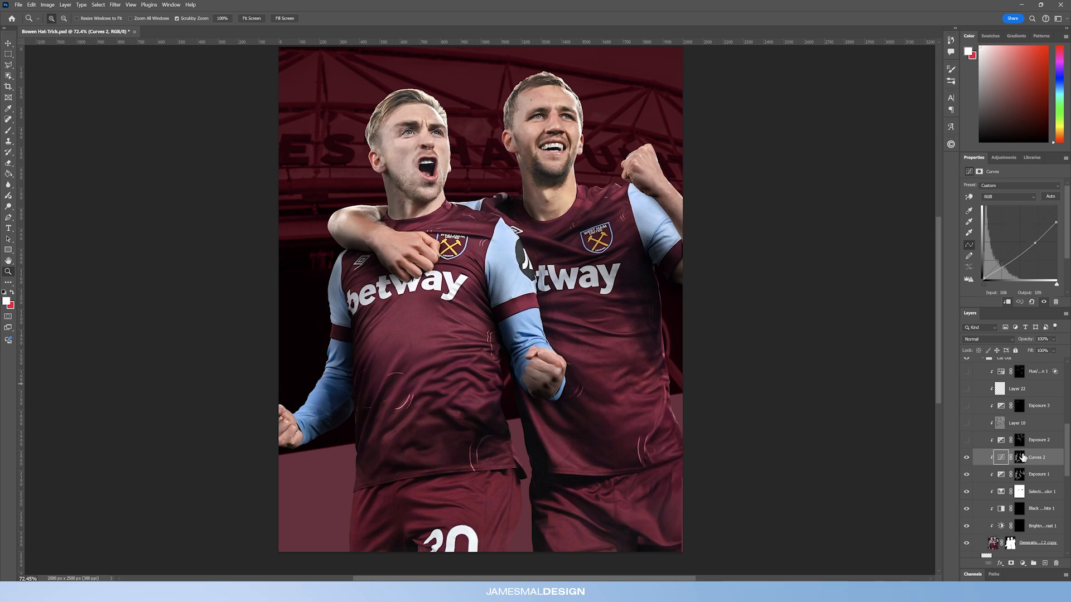
{"action": "left_click", "coordinate": [1019, 475]}
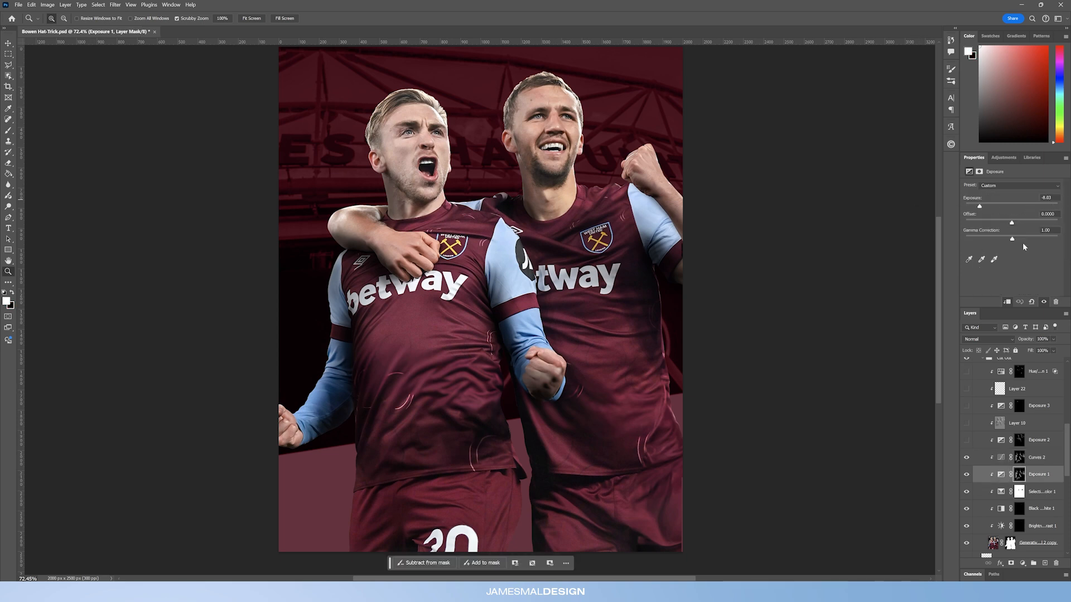
Show the Exposure 2 adjustment layer and Layer 10 in the Cut Out group
{"action": "left_click", "coordinate": [967, 443]}
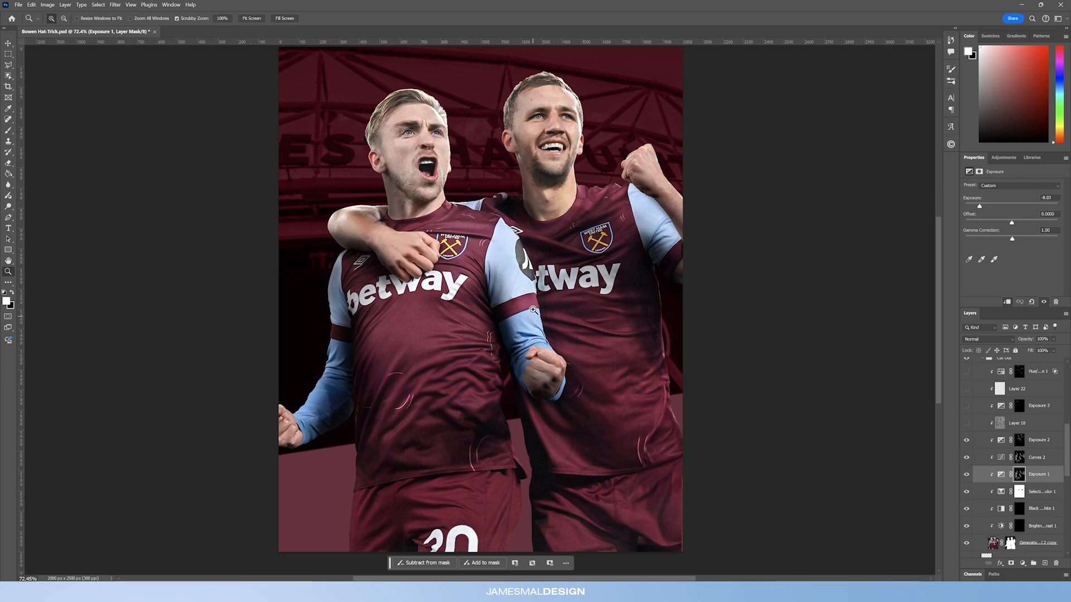
{"action": "left_click_drag", "start_coordinate": [626, 98], "coordinate": [619, 125]}
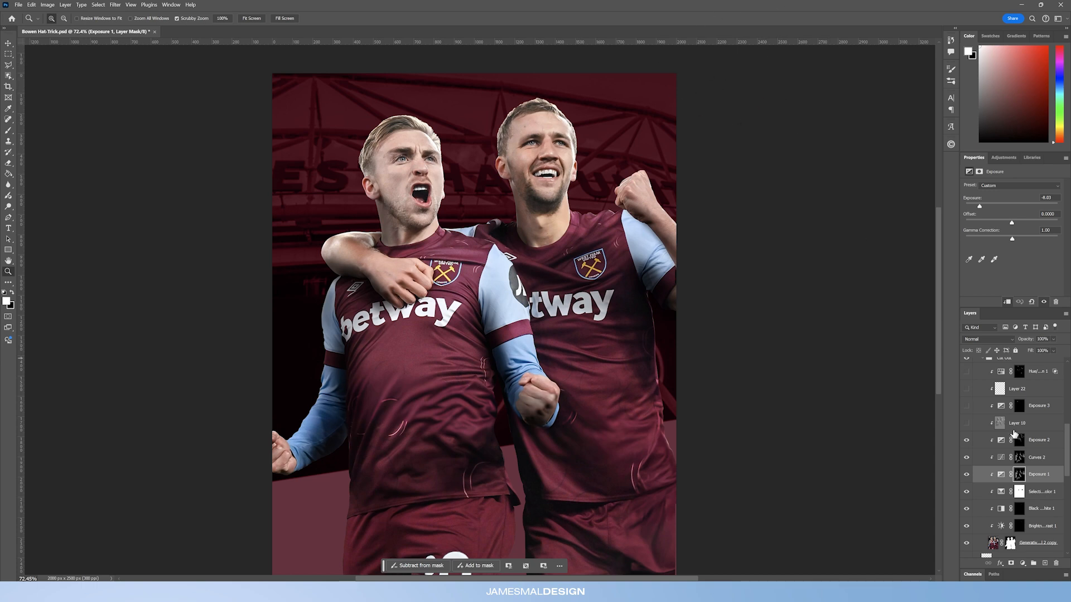
{"action": "left_click", "coordinate": [965, 423]}
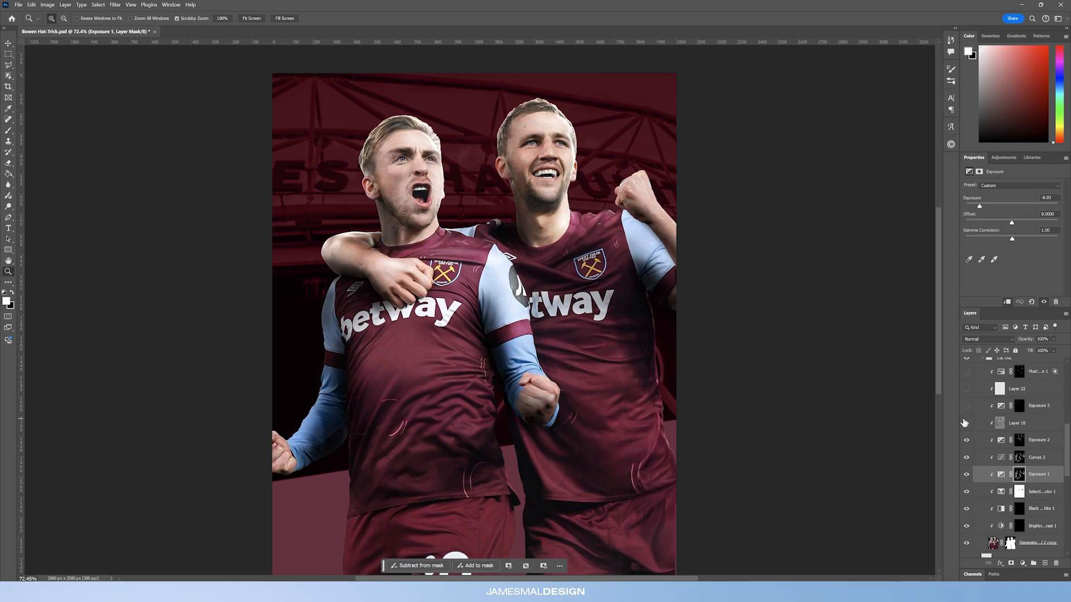
Select Layer 10 and activate the Dodge tool
{"action": "left_click", "coordinate": [434, 343]}
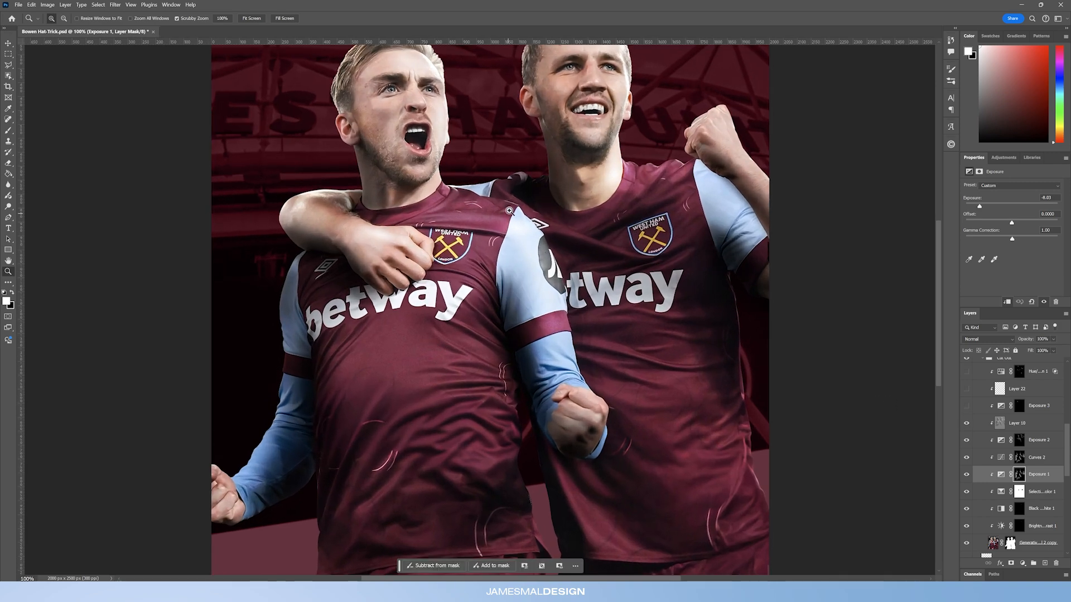
{"action": "left_click_drag", "start_coordinate": [509, 211], "coordinate": [494, 278]}
{"action": "left_click", "coordinate": [1039, 424]}
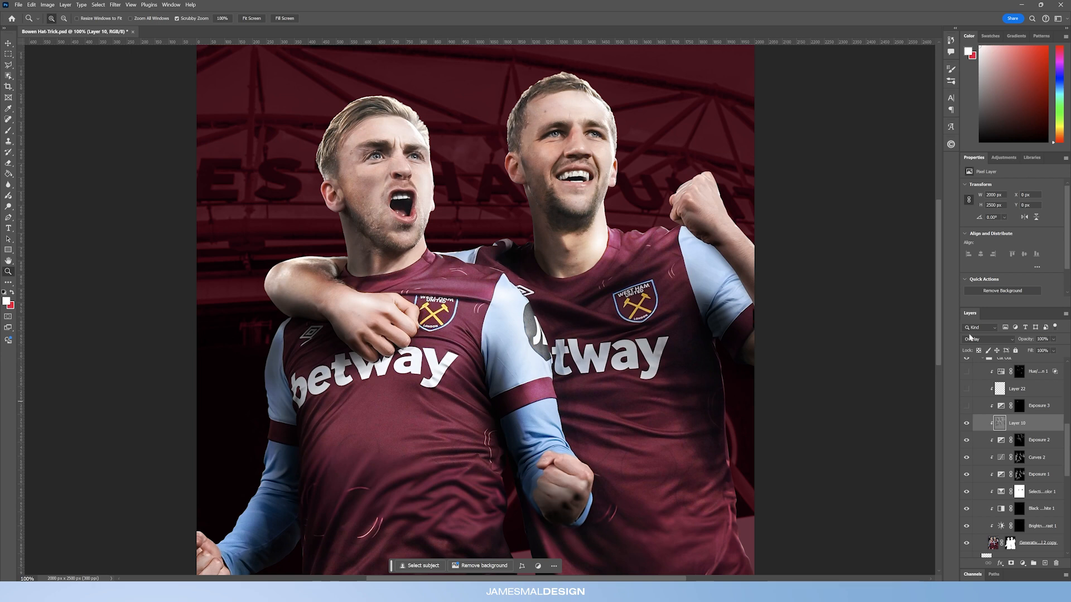
{"action": "left_click", "coordinate": [8, 206]}
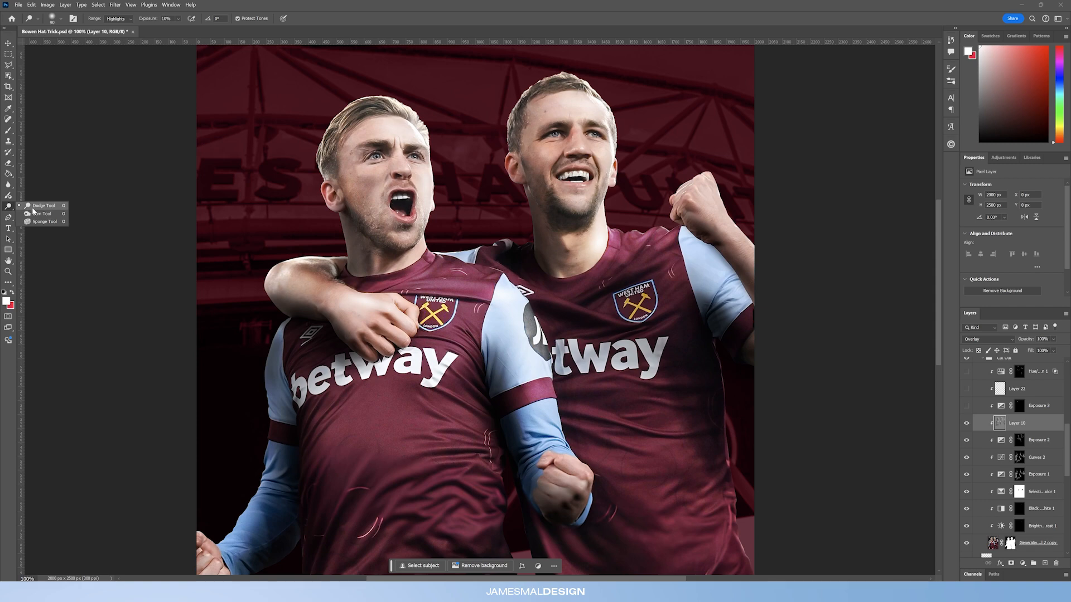
{"action": "left_click", "coordinate": [510, 14]}
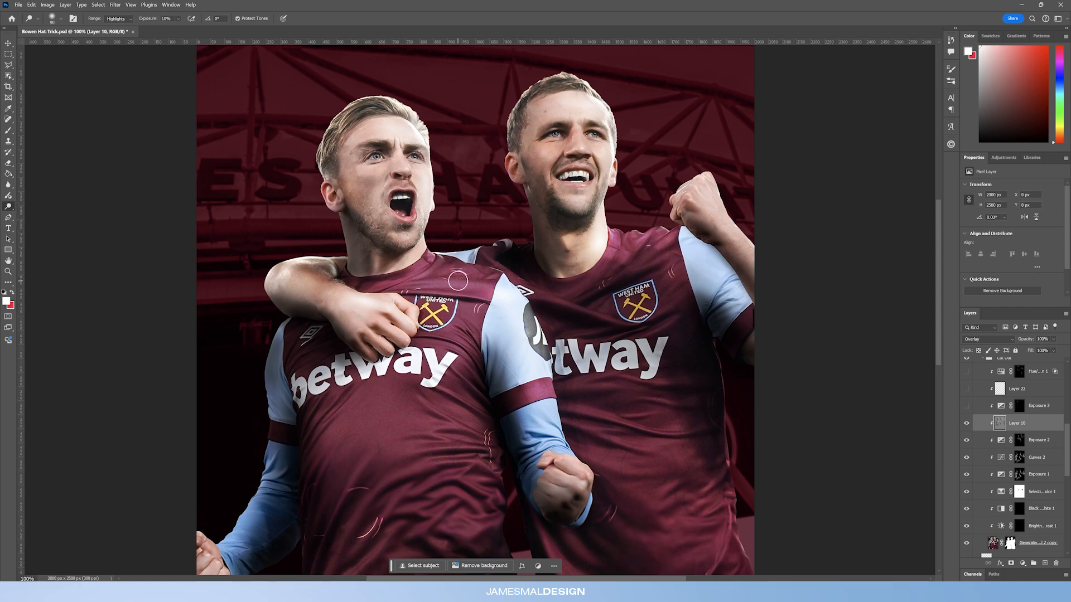
Toggle Layer 10's visibility repeatedly to compare its dodge and burn effect on the players
{"action": "left_click", "coordinate": [968, 425]}
{"action": "left_click", "coordinate": [968, 426]}
{"action": "left_click", "coordinate": [968, 426]}
{"action": "left_click", "coordinate": [967, 426]}
{"action": "left_click", "coordinate": [968, 425]}
{"action": "left_click", "coordinate": [968, 425]}
Show the Exposure 3 adjustment layer and examine its effect on the players up close
{"action": "left_click", "coordinate": [9, 272]}
{"action": "scroll", "coordinate": [578, 295], "scroll_direction": "down", "scroll_amount": 13}
{"action": "scroll", "coordinate": [577, 295], "scroll_direction": "up", "scroll_amount": 3}
{"action": "left_click_drag", "start_coordinate": [582, 321], "coordinate": [551, 300]}
{"action": "scroll", "coordinate": [549, 304], "scroll_direction": "up", "scroll_amount": 5}
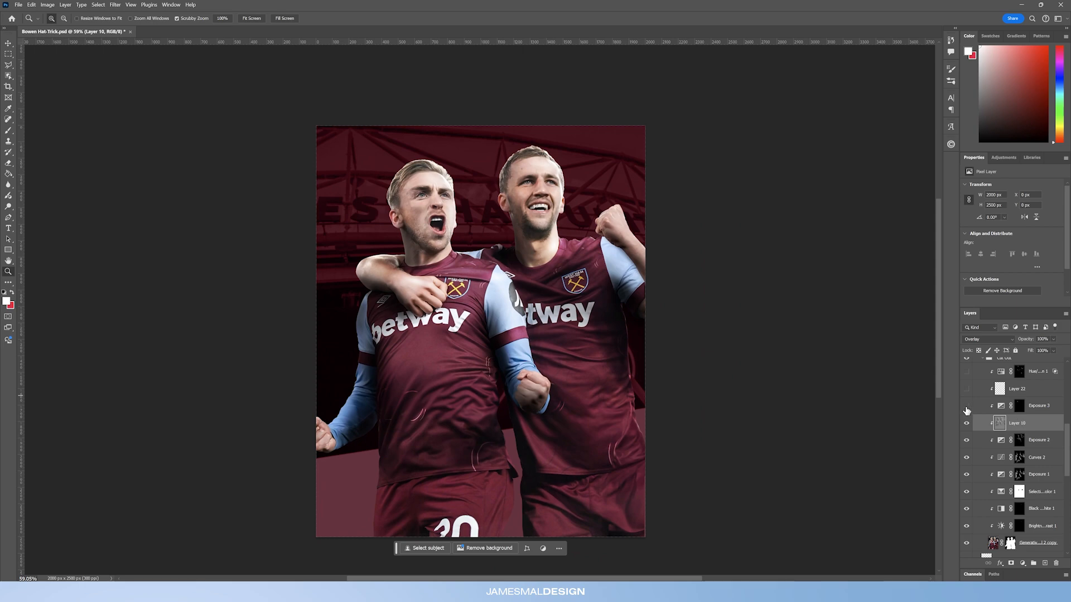
{"action": "scroll", "coordinate": [488, 173], "scroll_direction": "up", "scroll_amount": 8}
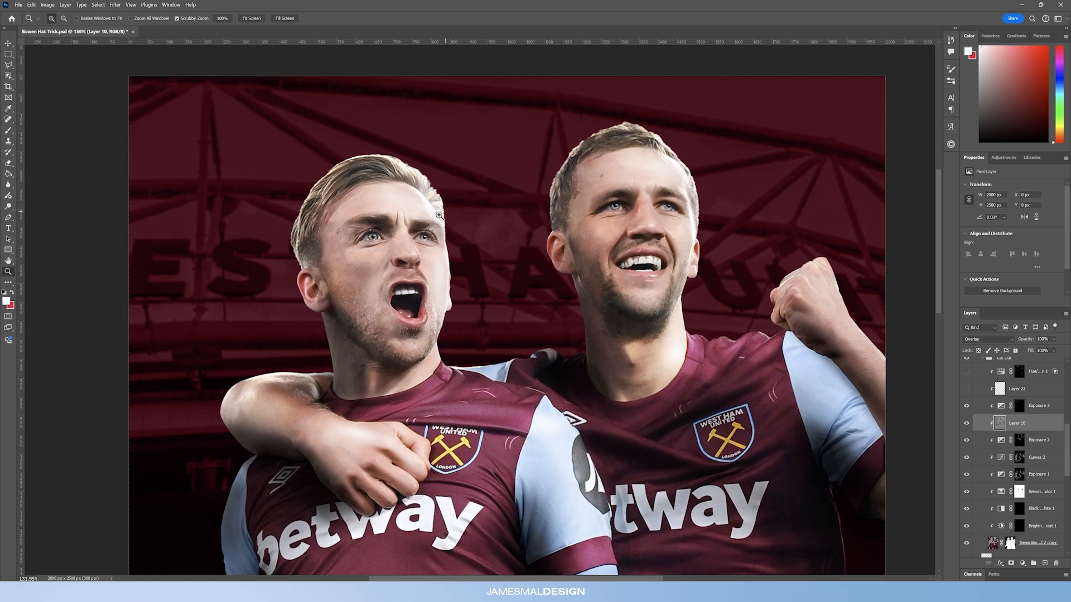
Show Layer 22 above the Exposure 3 adjustment layer
{"action": "scroll", "coordinate": [449, 209], "scroll_direction": "down", "scroll_amount": 8}
{"action": "scroll", "coordinate": [1000, 430], "scroll_direction": "down", "scroll_amount": 2}
{"action": "scroll", "coordinate": [977, 398], "scroll_direction": "up", "scroll_amount": 2}
{"action": "left_click", "coordinate": [965, 390]}
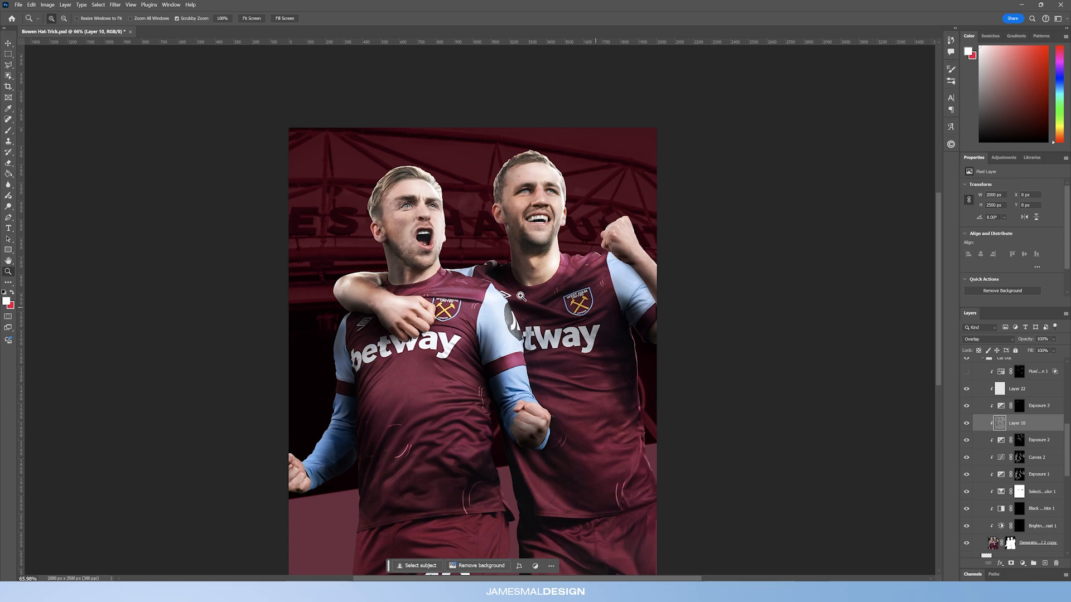
Compare the players' faces and shirts up close with Layer 10 hidden and shown
{"action": "scroll", "coordinate": [524, 274], "scroll_direction": "up", "scroll_amount": 7}
{"action": "left_click_drag", "start_coordinate": [462, 205], "coordinate": [469, 232]}
{"action": "left_click", "coordinate": [967, 424]}
{"action": "left_click", "coordinate": [966, 424]}
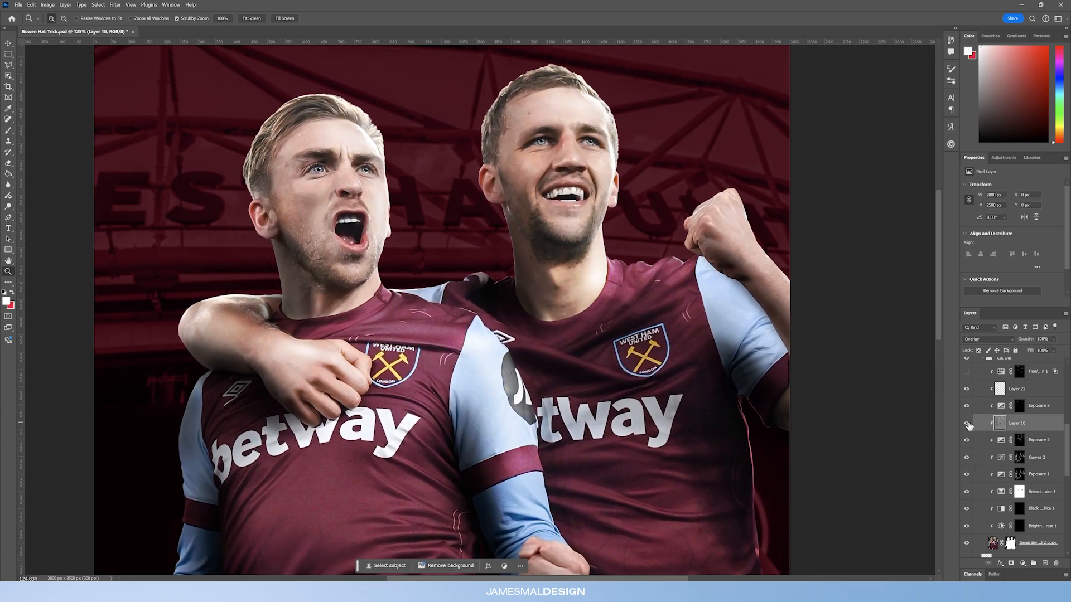
Toggle Layer 22's visibility repeatedly to compare its effect on the players
{"action": "left_click", "coordinate": [966, 389]}
{"action": "left_click", "coordinate": [967, 389]}
{"action": "left_click", "coordinate": [966, 388]}
{"action": "left_click", "coordinate": [967, 388]}
Show the Hue/Saturation 1 adjustment layer above Layer 22 and compare the players with and without it
{"action": "scroll", "coordinate": [1004, 413], "scroll_direction": "up", "scroll_amount": 3}
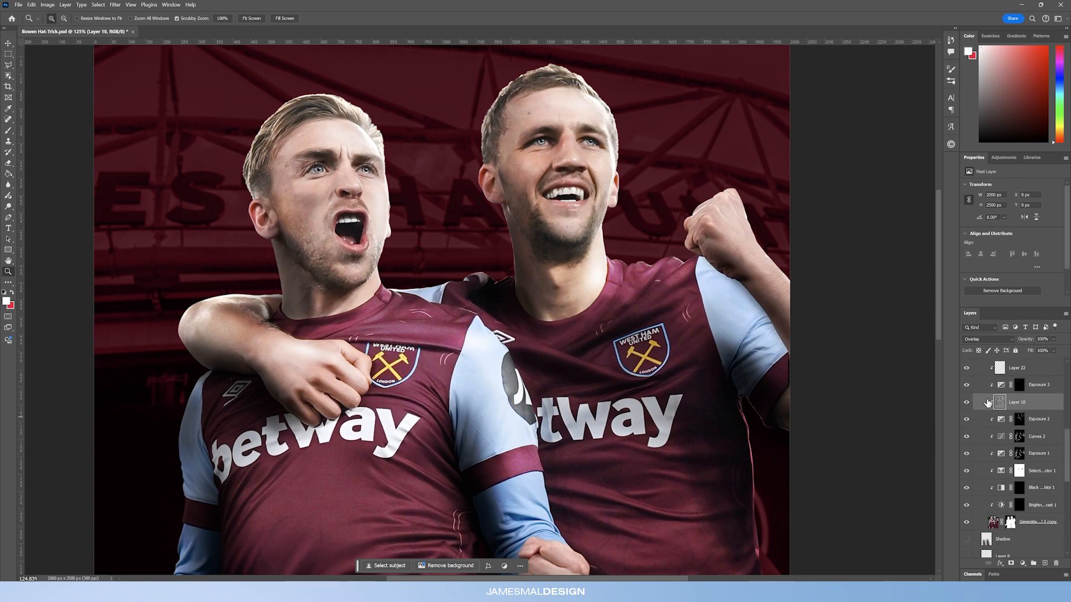
{"action": "left_click", "coordinate": [966, 414]}
{"action": "left_click_drag", "start_coordinate": [492, 210], "coordinate": [486, 225]}
{"action": "left_click", "coordinate": [966, 415]}
{"action": "left_click", "coordinate": [966, 415]}
{"action": "left_click", "coordinate": [967, 415]}
{"action": "left_click", "coordinate": [966, 415]}
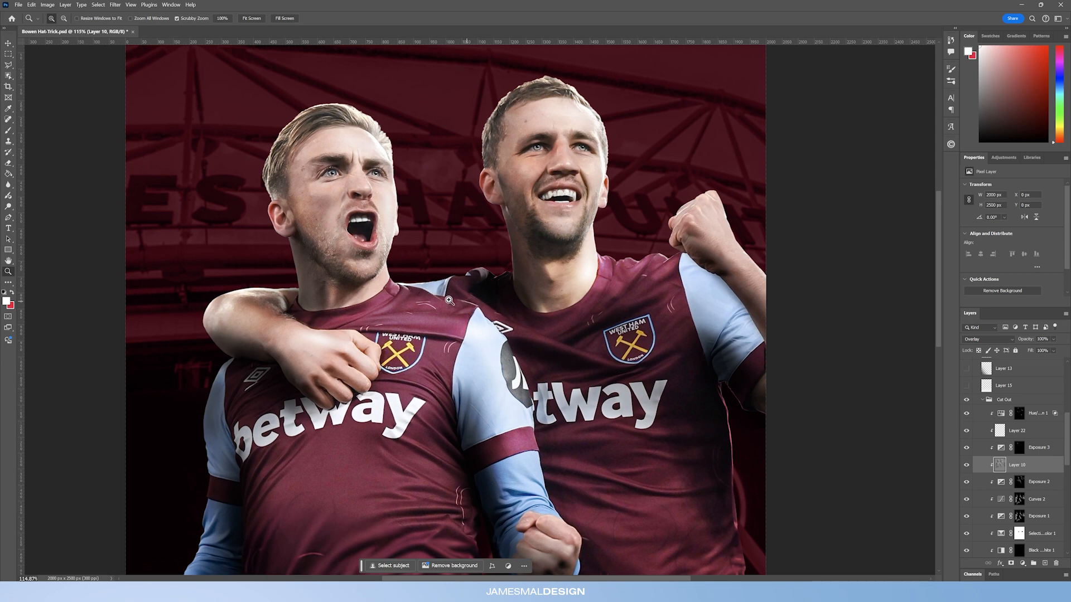
Toggle the Hue/Saturation 1 adjustment layer several more times to examine its effect on the players' skin and shirts
{"action": "left_click", "coordinate": [967, 414]}
{"action": "left_click", "coordinate": [966, 414]}
{"action": "left_click", "coordinate": [967, 414]}
{"action": "left_click", "coordinate": [967, 415]}
{"action": "left_click", "coordinate": [968, 415]}
{"action": "left_click", "coordinate": [967, 414]}
{"action": "left_click_drag", "start_coordinate": [621, 164], "coordinate": [561, 148]}
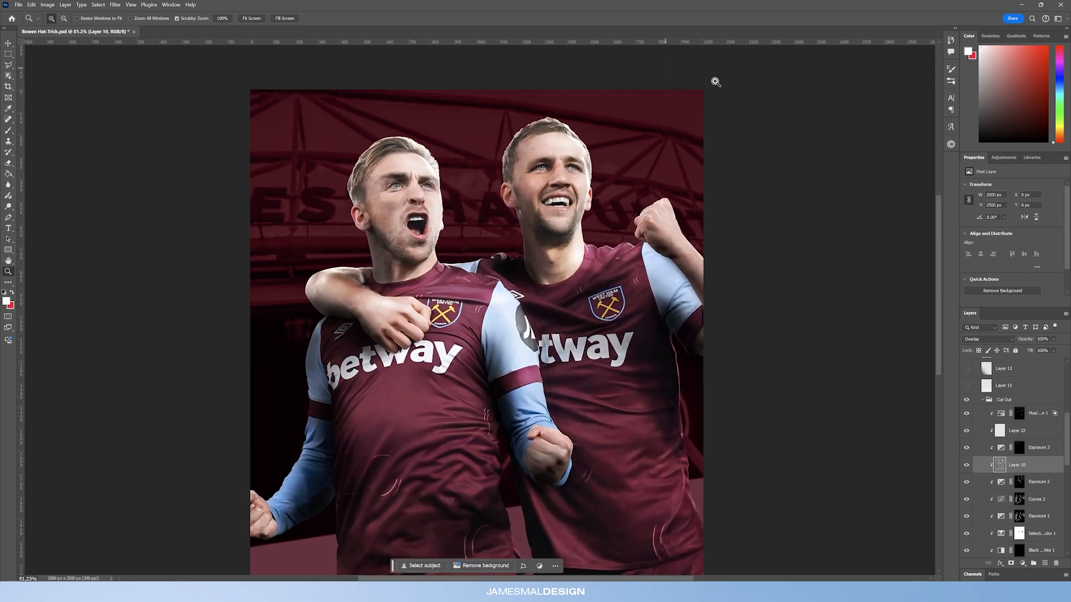
Collapse the Cut Out group and show the Details layer directly above the Backdrop group
{"action": "left_click", "coordinate": [980, 400]}
{"action": "scroll", "coordinate": [998, 491], "scroll_direction": "down", "scroll_amount": 5}
{"action": "left_click", "coordinate": [966, 522]}
{"action": "left_click_drag", "start_coordinate": [430, 305], "coordinate": [415, 308]}
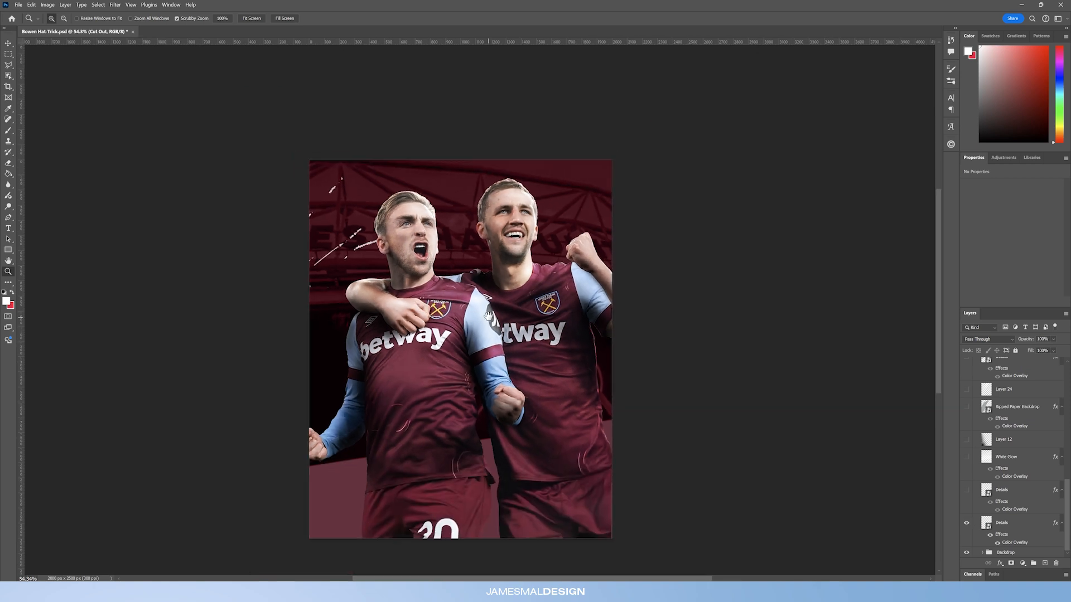
{"action": "left_click_drag", "start_coordinate": [488, 316], "coordinate": [483, 266]}
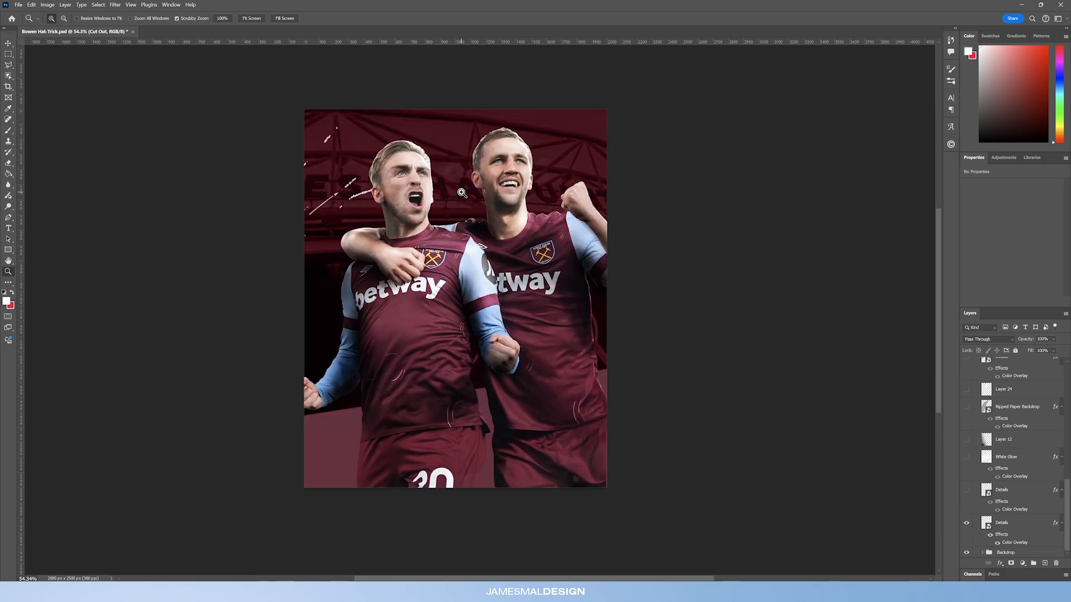
Show the second Details layer, the White Glow layer and Layer 12 behind the players
{"action": "left_click", "coordinate": [969, 493]}
{"action": "left_click", "coordinate": [967, 459]}
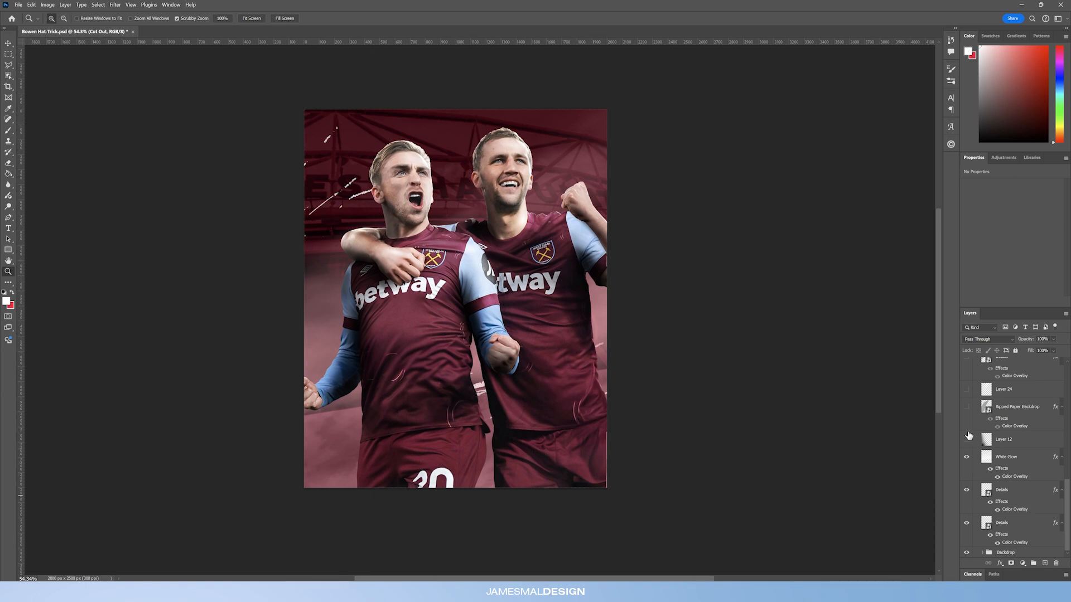
{"action": "left_click", "coordinate": [967, 440]}
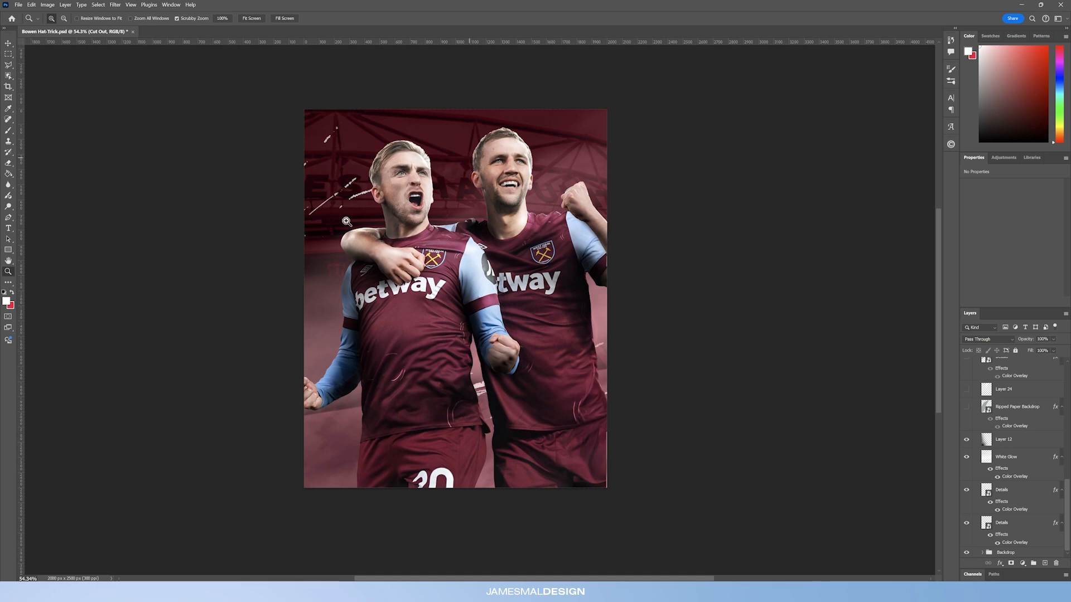
Show the Ripped Paper Backdrop layer and review its Color Overlay settings
{"action": "left_click", "coordinate": [968, 406]}
{"action": "scroll", "coordinate": [1069, 506], "scroll_direction": "up", "scroll_amount": 3}
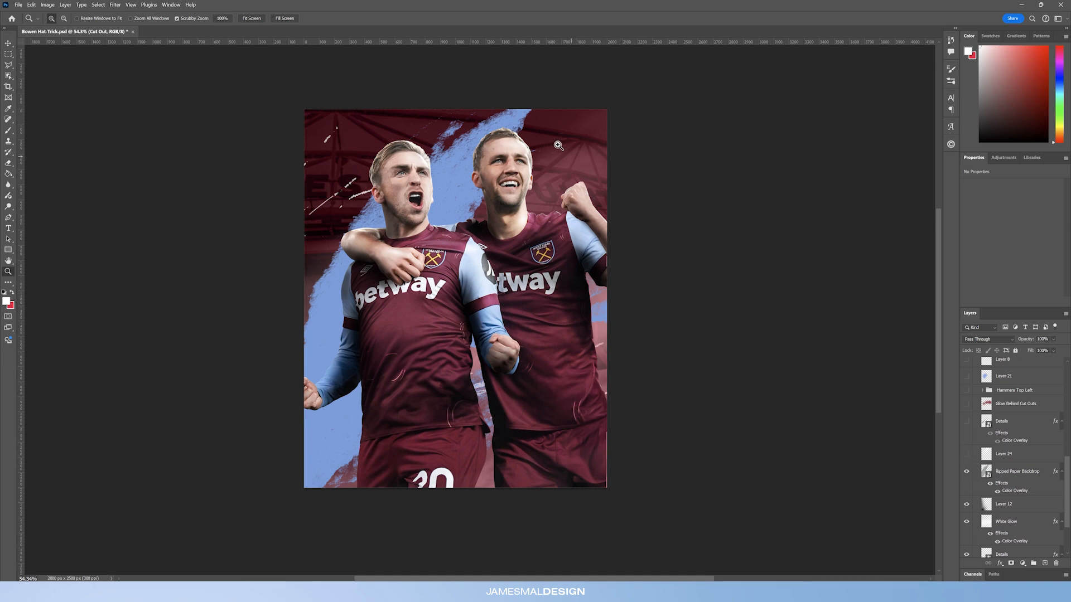
{"action": "double_click", "coordinate": [1014, 496]}
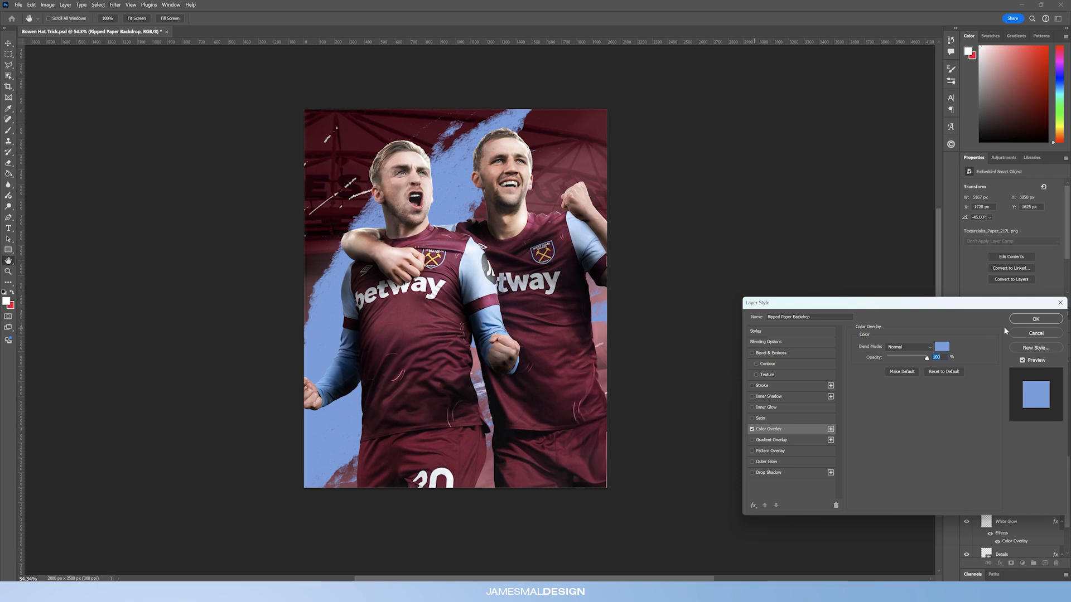
{"action": "left_click", "coordinate": [1033, 319]}
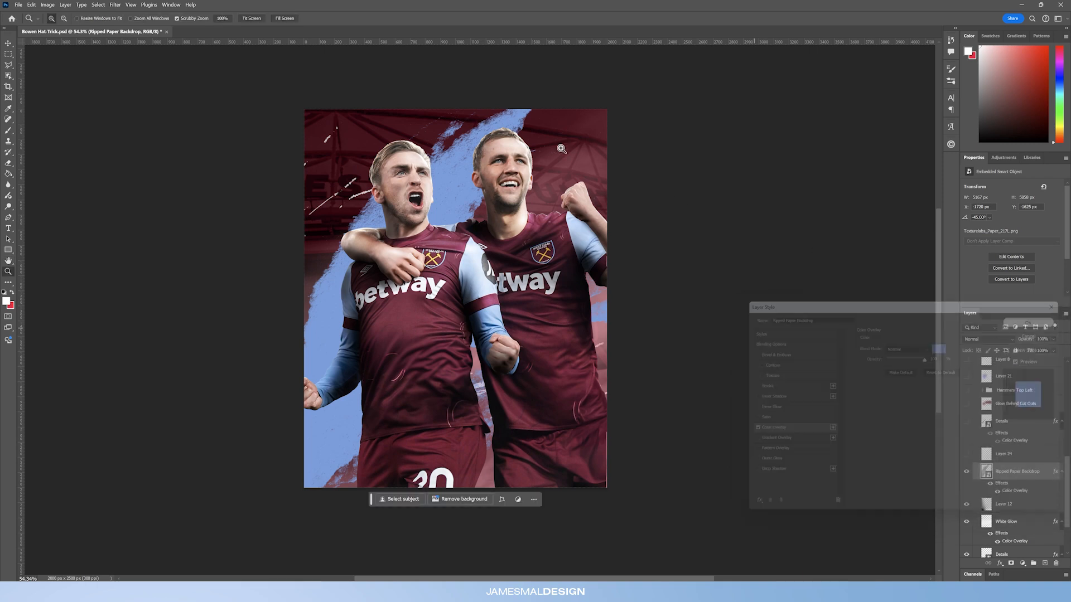
Show Layer 24 and the Details layer above the Ripped Paper Backdrop
{"action": "left_click", "coordinate": [967, 455]}
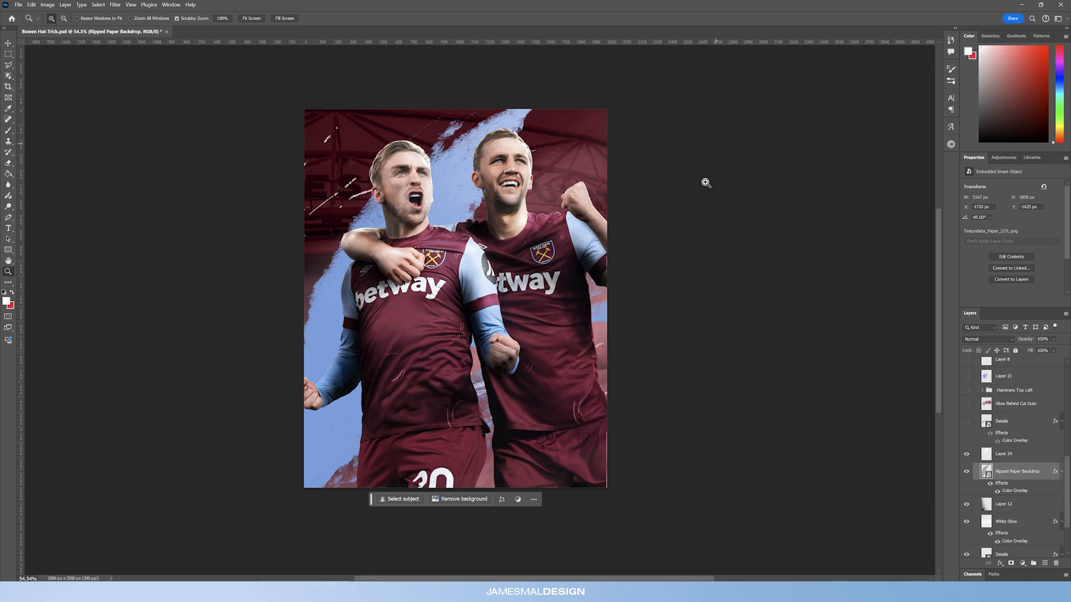
{"action": "left_click", "coordinate": [966, 422]}
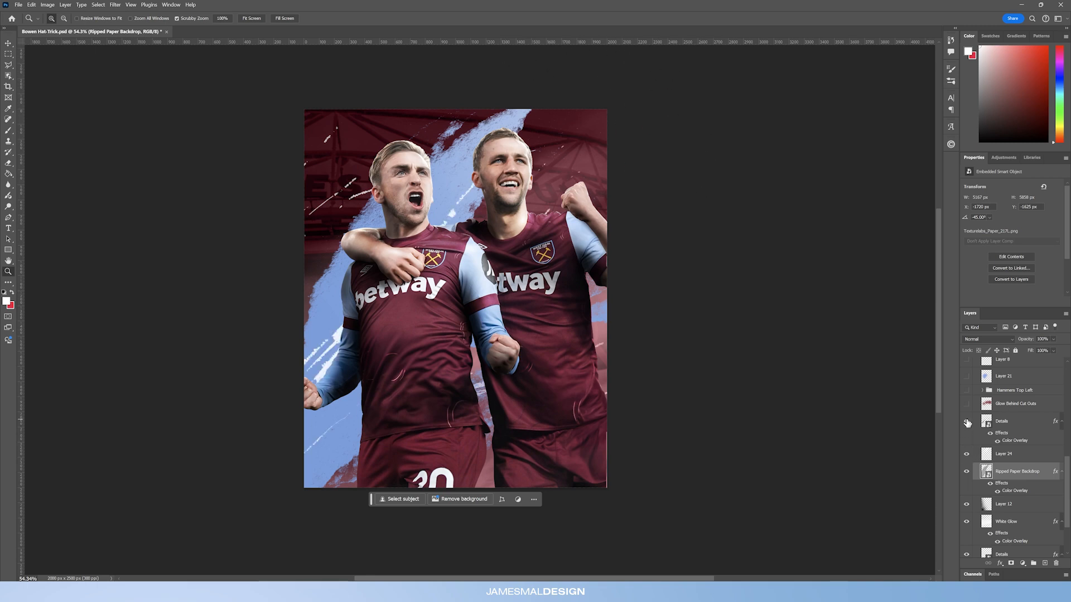
Show the Glow Behind Cut Outs layer and examine its Linear Dodge glow around the players up close
{"action": "scroll", "coordinate": [976, 443], "scroll_direction": "up", "scroll_amount": 1}
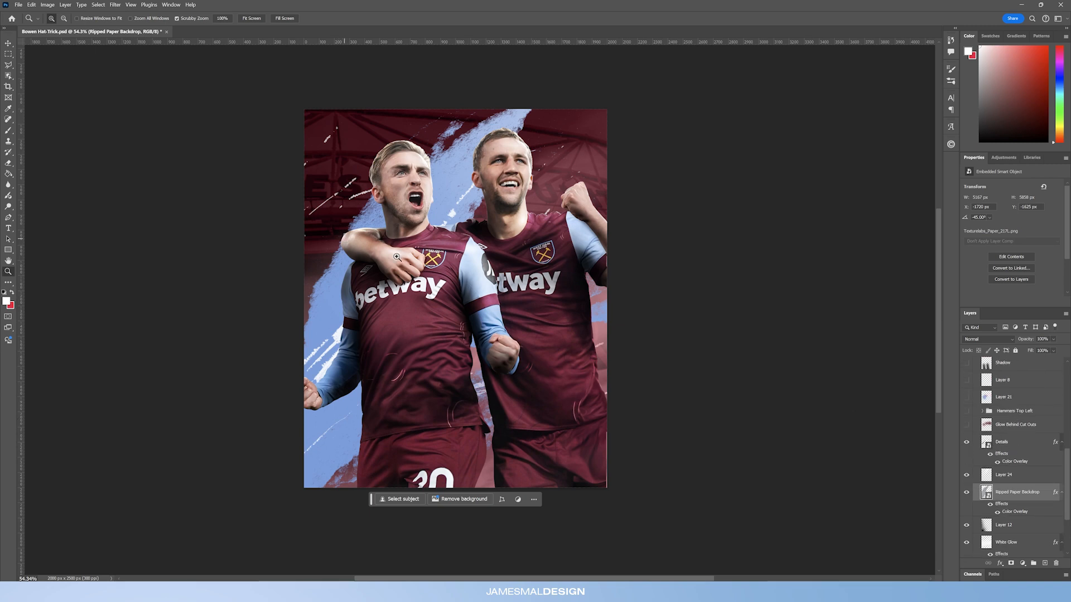
{"action": "left_click", "coordinate": [966, 425]}
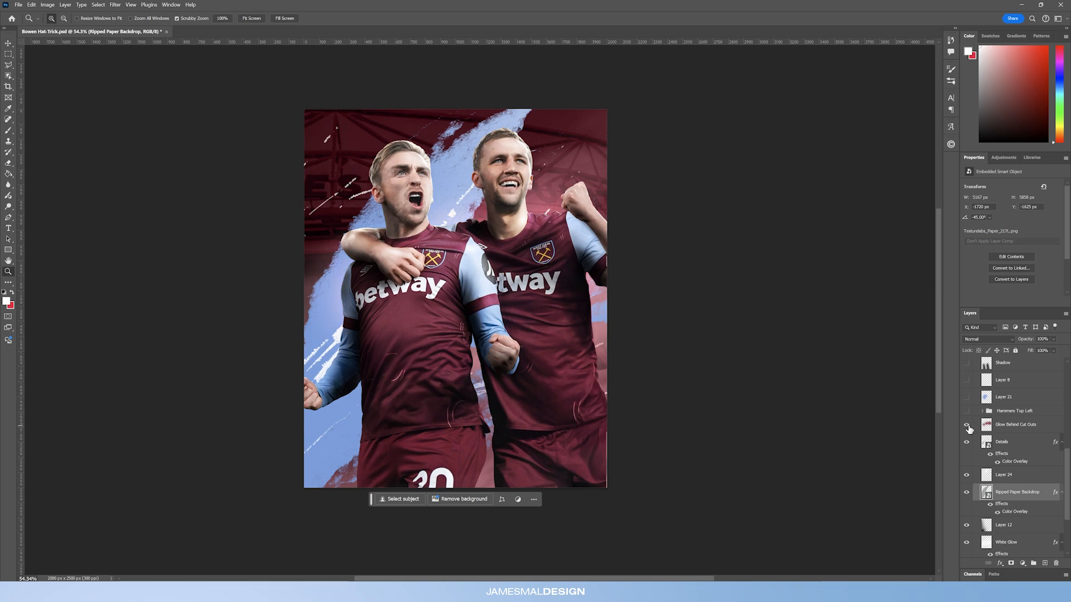
{"action": "left_click", "coordinate": [1027, 429]}
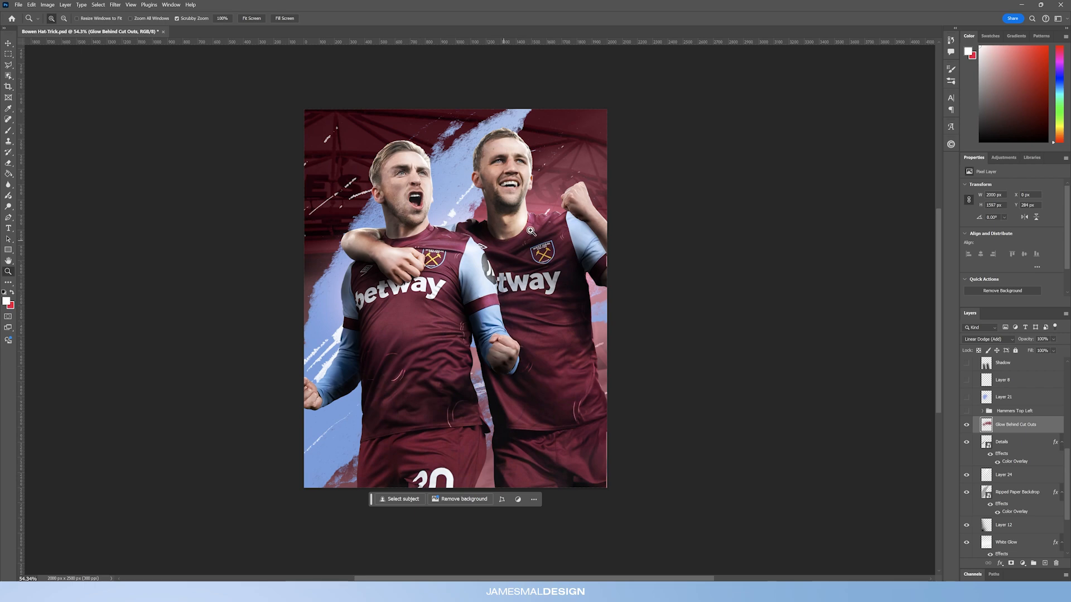
{"action": "left_click_drag", "start_coordinate": [589, 281], "coordinate": [630, 277]}
{"action": "left_click_drag", "start_coordinate": [314, 164], "coordinate": [415, 267]}
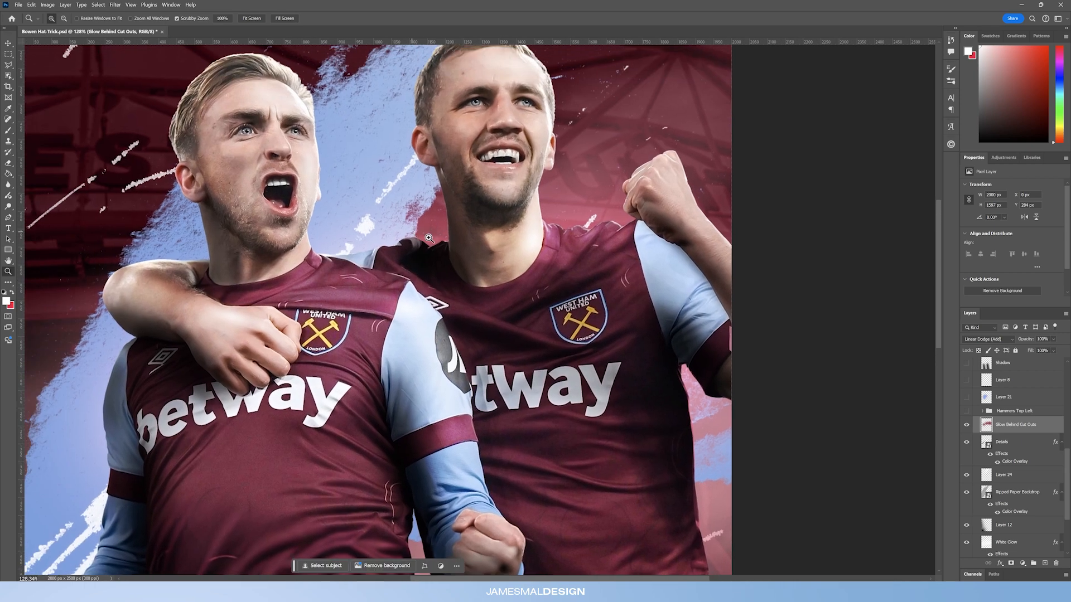
{"action": "mouse_move", "coordinate": [620, 310]}
{"action": "left_mouse_down"}
{"action": "mouse_move", "coordinate": [579, 323]}
{"action": "mouse_move", "coordinate": [609, 326]}
{"action": "left_mouse_up"}
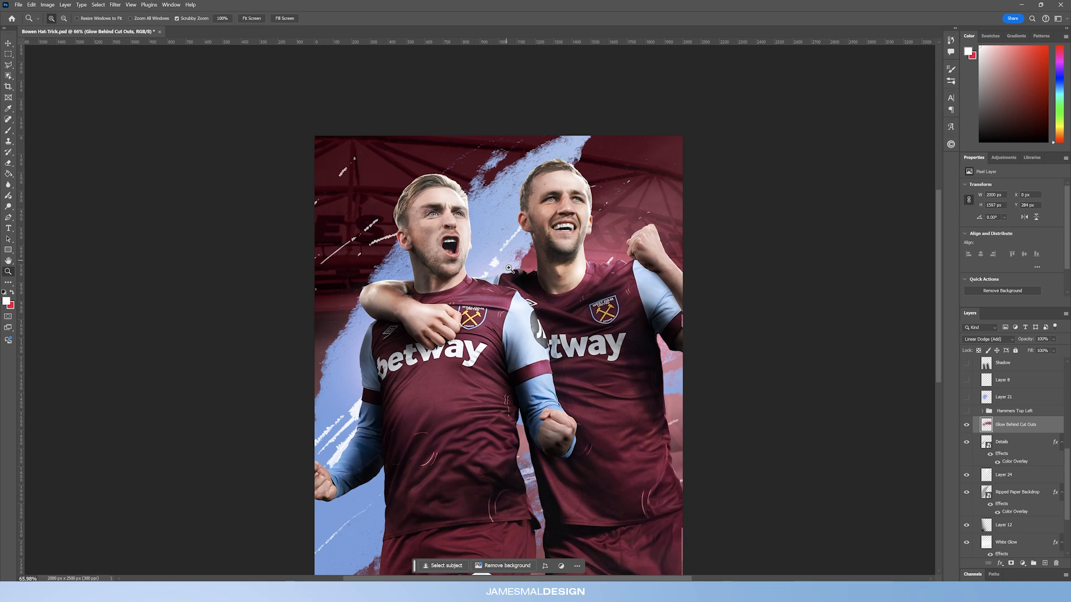
{"action": "left_click_drag", "start_coordinate": [410, 294], "coordinate": [381, 241]}
{"action": "left_click_drag", "start_coordinate": [462, 252], "coordinate": [454, 254]}
Show the Hammers Top Left group and examine the gold hammers behind the players
{"action": "scroll", "coordinate": [1012, 437], "scroll_direction": "down", "scroll_amount": 1}
{"action": "scroll", "coordinate": [1012, 436], "scroll_direction": "up", "scroll_amount": 2}
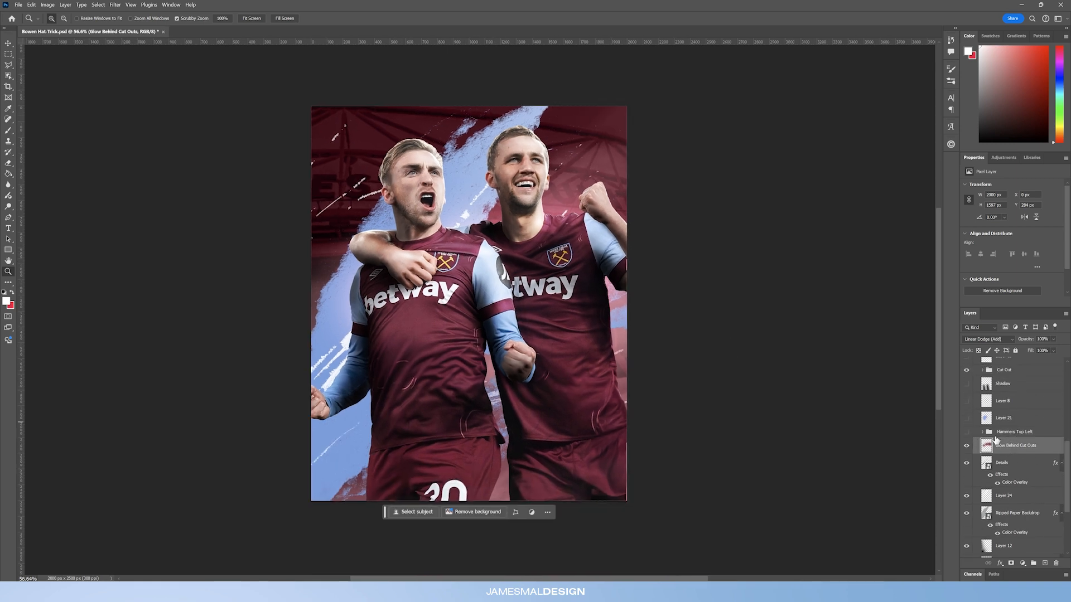
{"action": "left_click", "coordinate": [967, 432]}
{"action": "scroll", "coordinate": [431, 131], "scroll_direction": "up", "scroll_amount": 2}
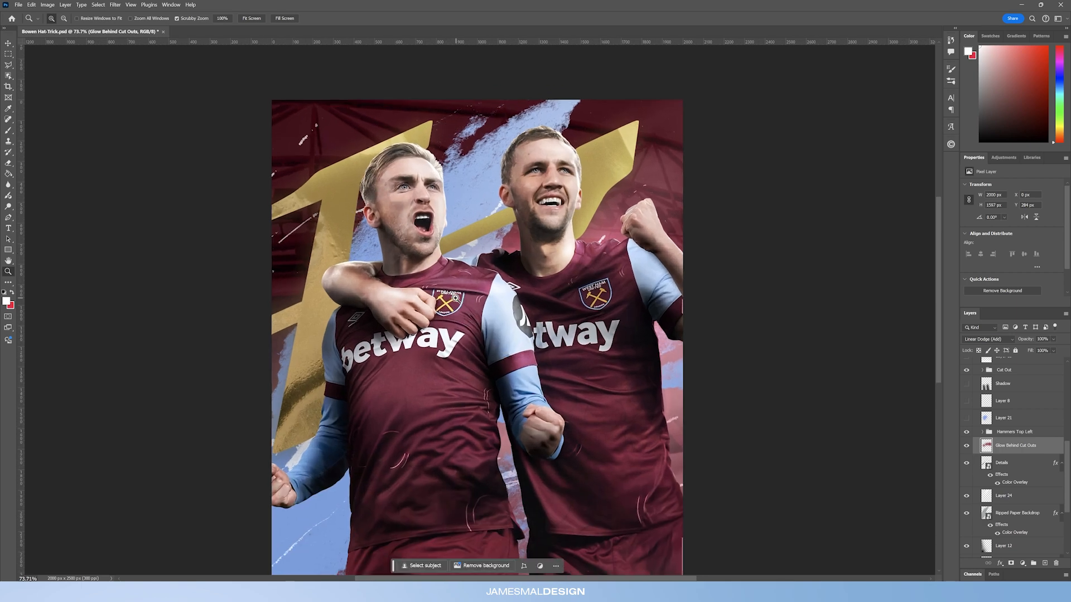
{"action": "scroll", "coordinate": [455, 304], "scroll_direction": "up", "scroll_amount": 5}
{"action": "scroll", "coordinate": [300, 136], "scroll_direction": "down", "scroll_amount": 3}
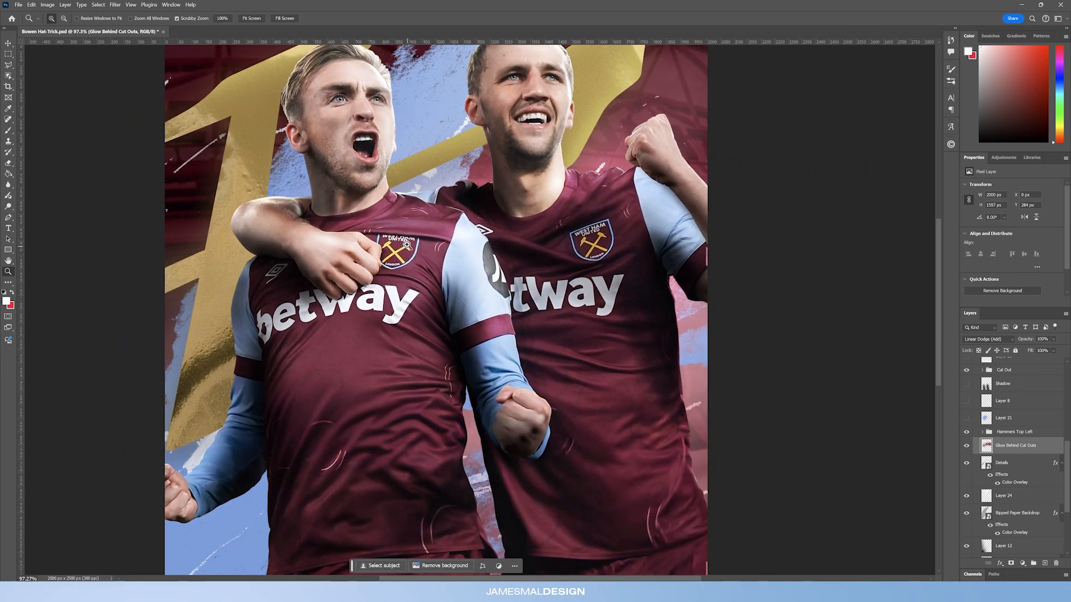
{"action": "scroll", "coordinate": [407, 246], "scroll_direction": "down", "scroll_amount": 4}
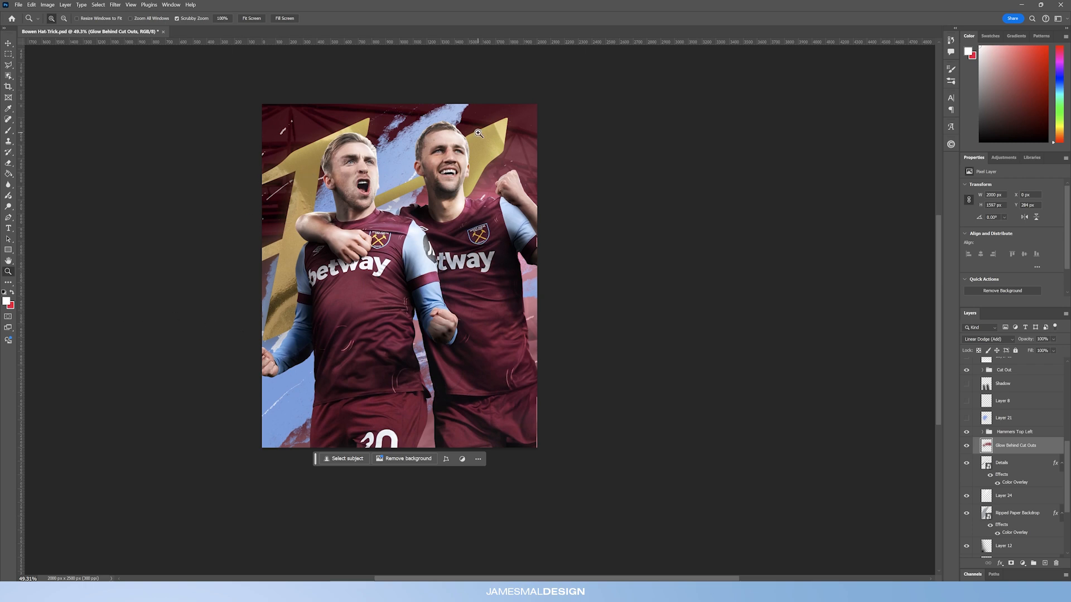
Expand the Hammers Top Left group and hide Layer 6 and the paper texture to examine the plain hammers shape
{"action": "scroll", "coordinate": [410, 225], "scroll_direction": "up", "scroll_amount": 3}
{"action": "left_click", "coordinate": [982, 431]}
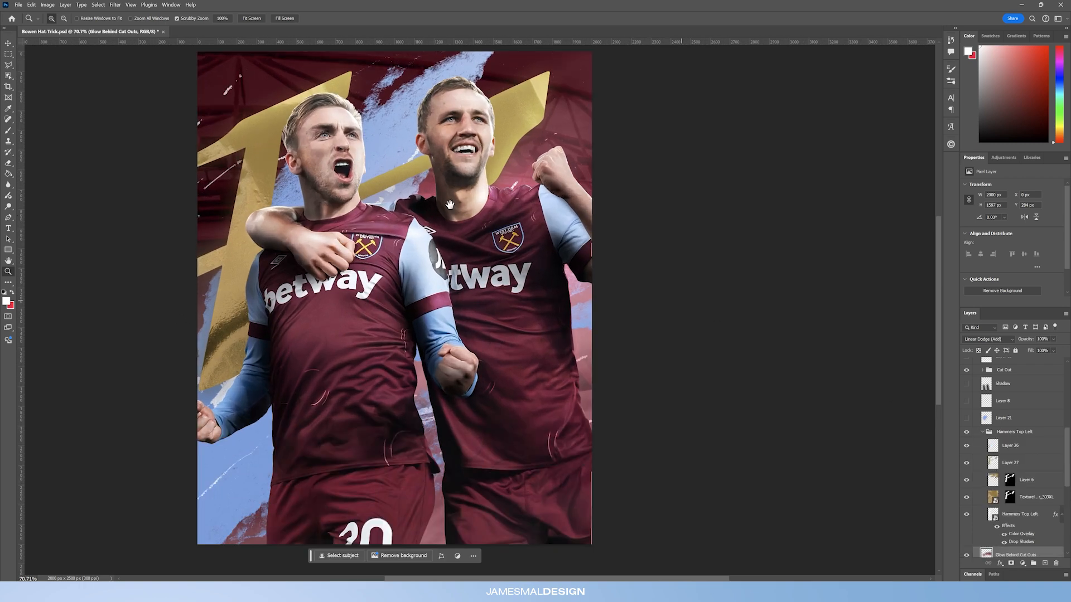
{"action": "left_click_drag", "start_coordinate": [432, 196], "coordinate": [483, 233]}
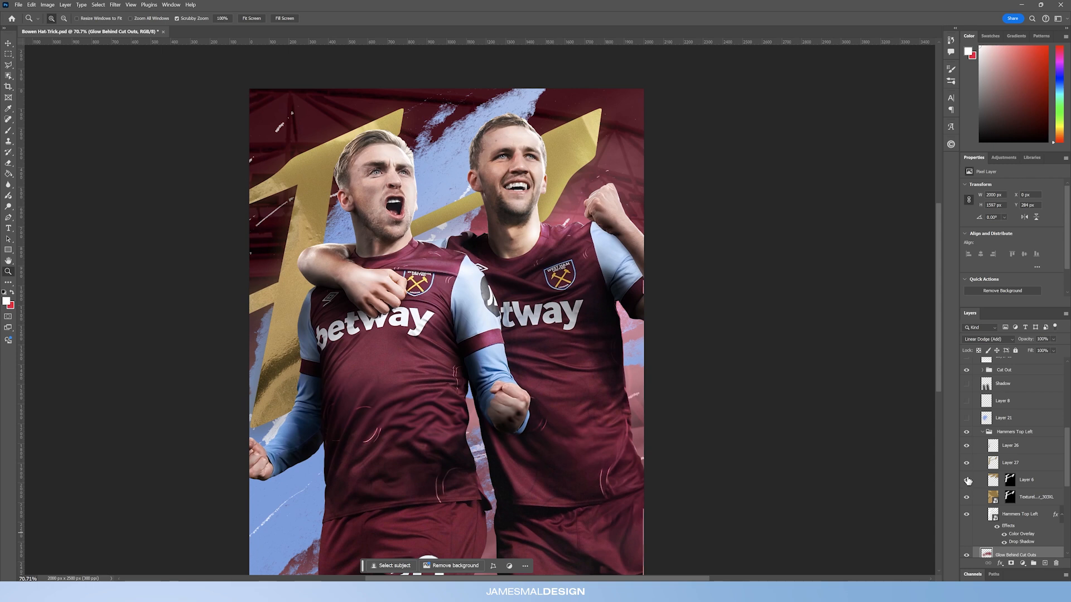
{"action": "left_click", "coordinate": [967, 497]}
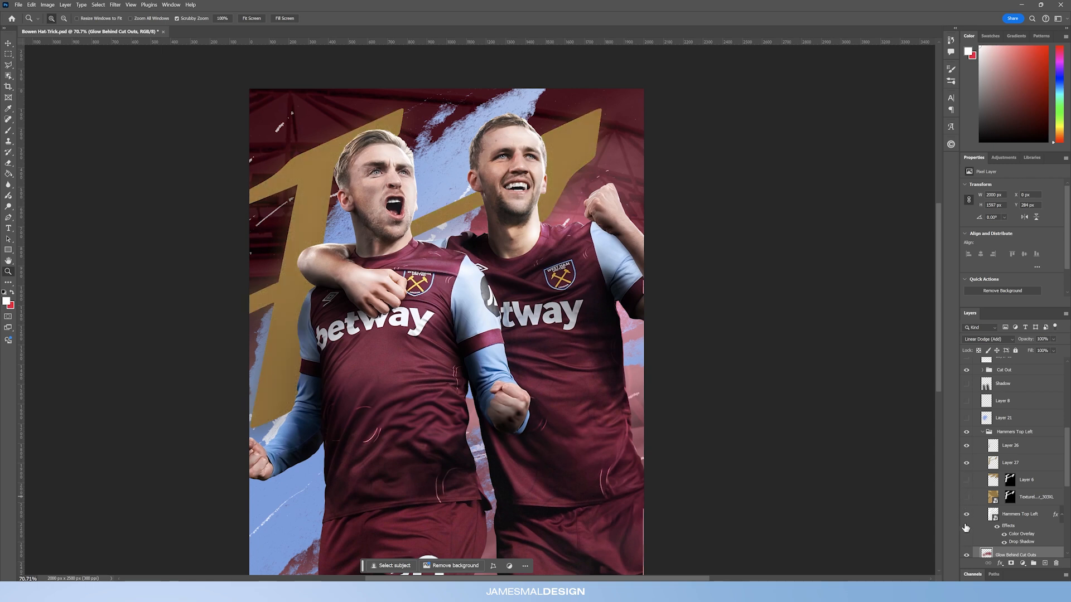
{"action": "left_click", "coordinate": [1025, 523]}
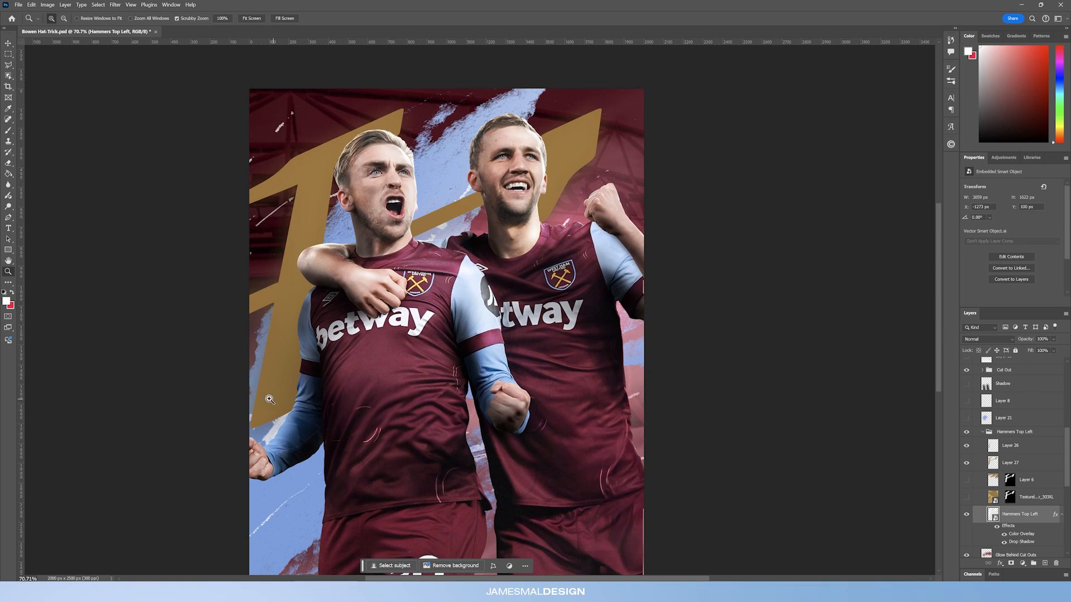
Show the Texturelabs paper texture and Layer 6 on the hammers again
{"action": "left_click", "coordinate": [967, 497]}
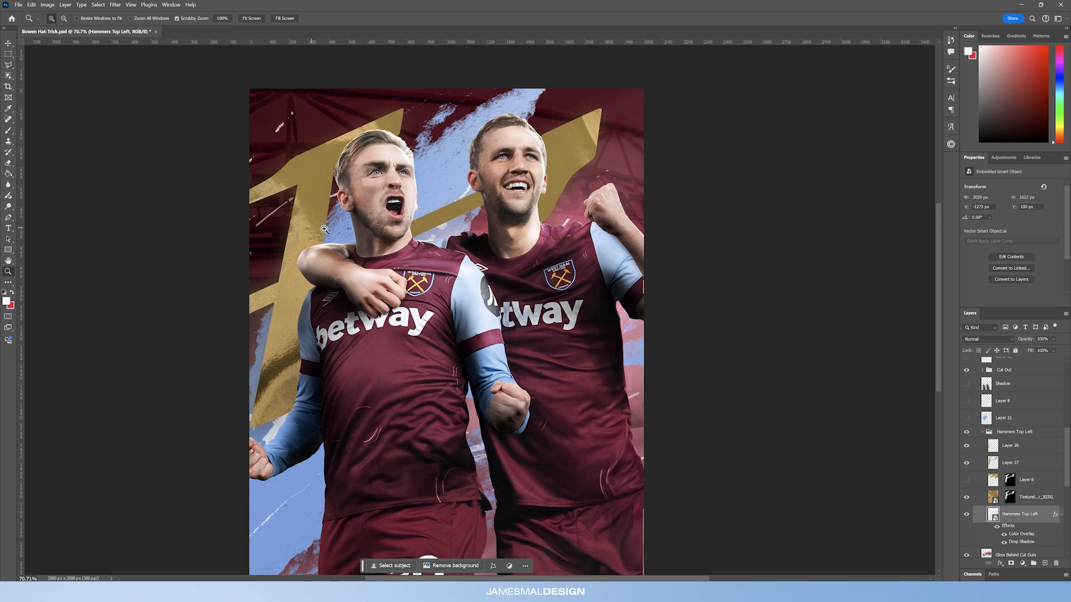
{"action": "left_click", "coordinate": [1030, 502]}
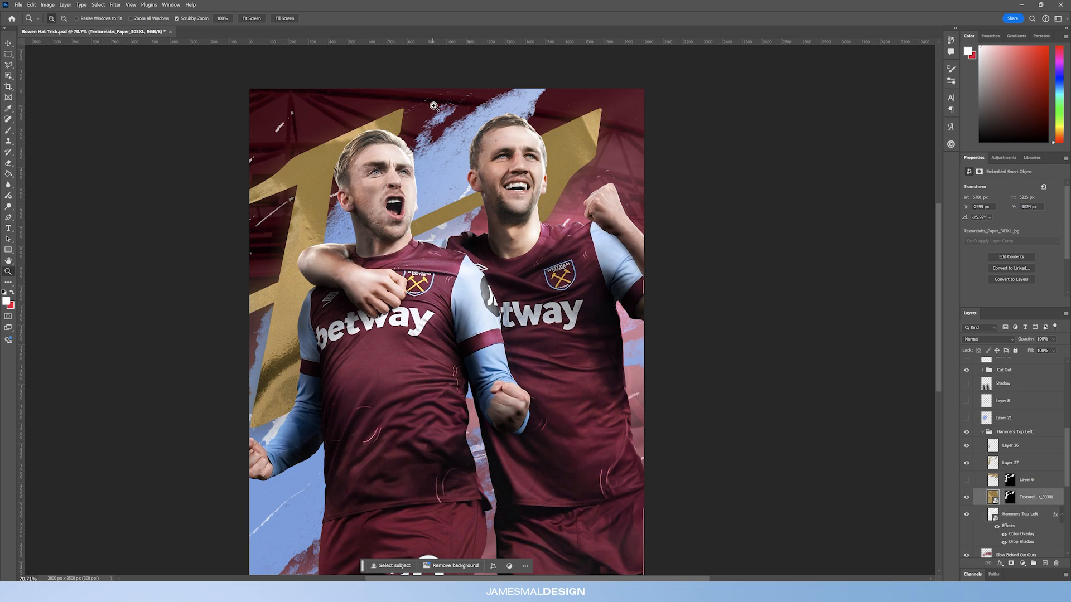
{"action": "left_click", "coordinate": [967, 480]}
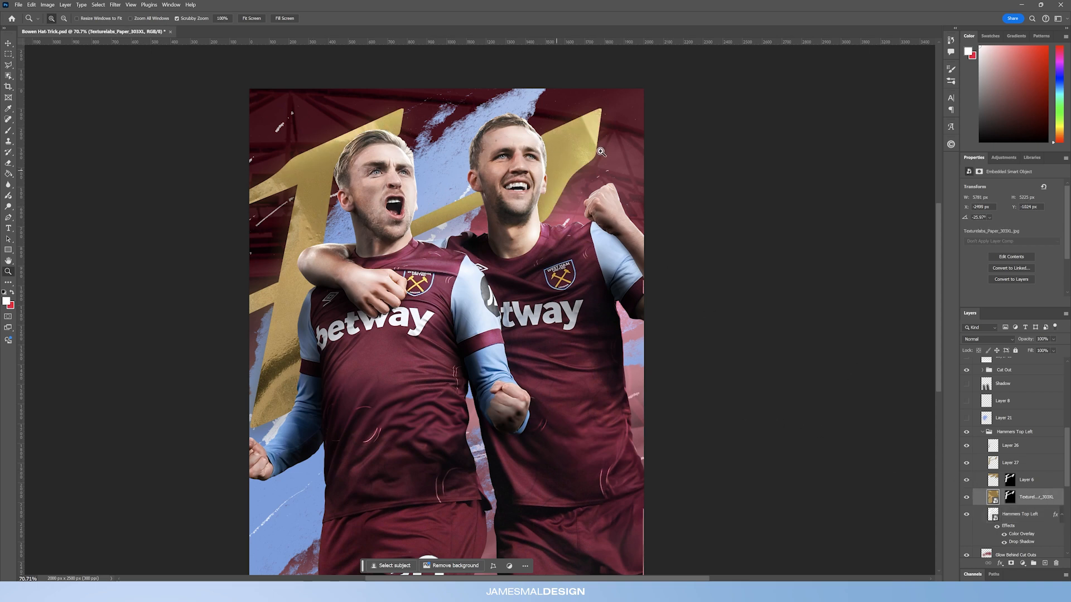
Toggle Layer 27 and Layer 26 to compare their effect on the hammers, and collapse the Hammers Top Left group
{"action": "left_click", "coordinate": [966, 463]}
{"action": "left_click", "coordinate": [967, 463]}
{"action": "left_click", "coordinate": [967, 447]}
{"action": "left_click", "coordinate": [967, 446]}
{"action": "left_click", "coordinate": [982, 433]}
Show Layer 21 above the Hammers Top Left group and select it to check its blend mode
{"action": "scroll", "coordinate": [532, 359], "scroll_direction": "down", "scroll_amount": 3}
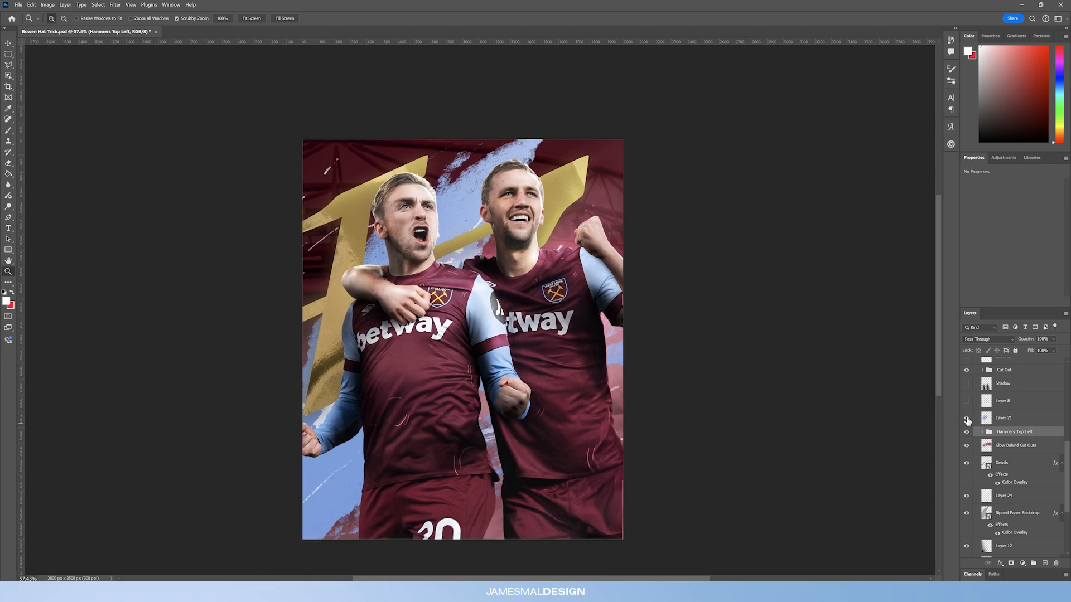
{"action": "left_click", "coordinate": [967, 418]}
{"action": "left_click", "coordinate": [1015, 419]}
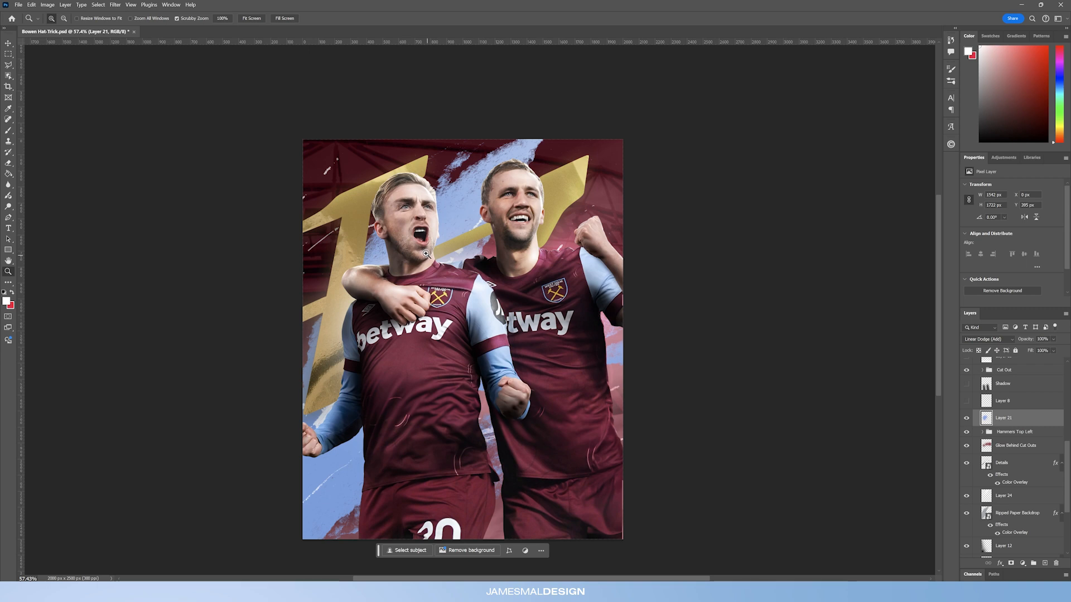
Try to free-transform Layer 8 to find its contents, and leave the layer hidden
{"action": "scroll", "coordinate": [1024, 446], "scroll_direction": "up", "scroll_amount": 2}
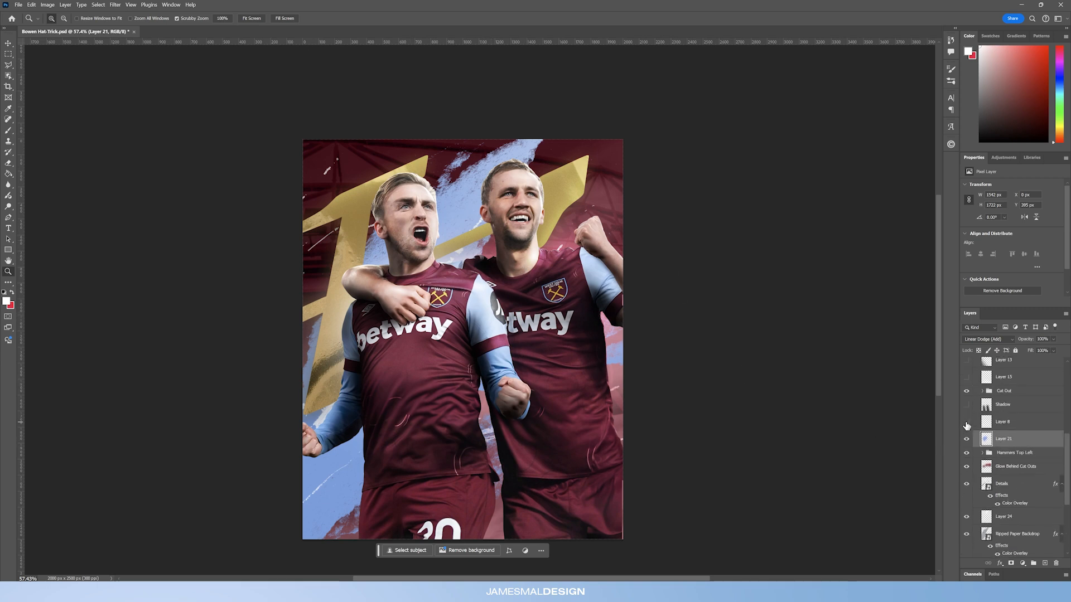
{"action": "left_click", "coordinate": [1014, 424]}
{"action": "key", "text": "ctrl+t"}
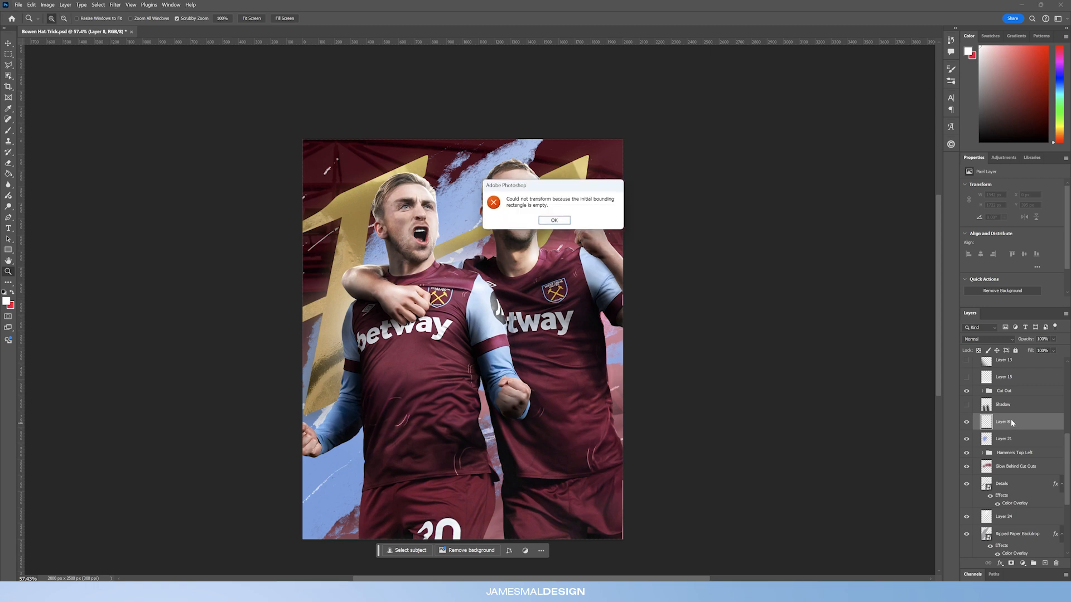
{"action": "left_click", "coordinate": [564, 220]}
{"action": "left_click", "coordinate": [967, 422]}
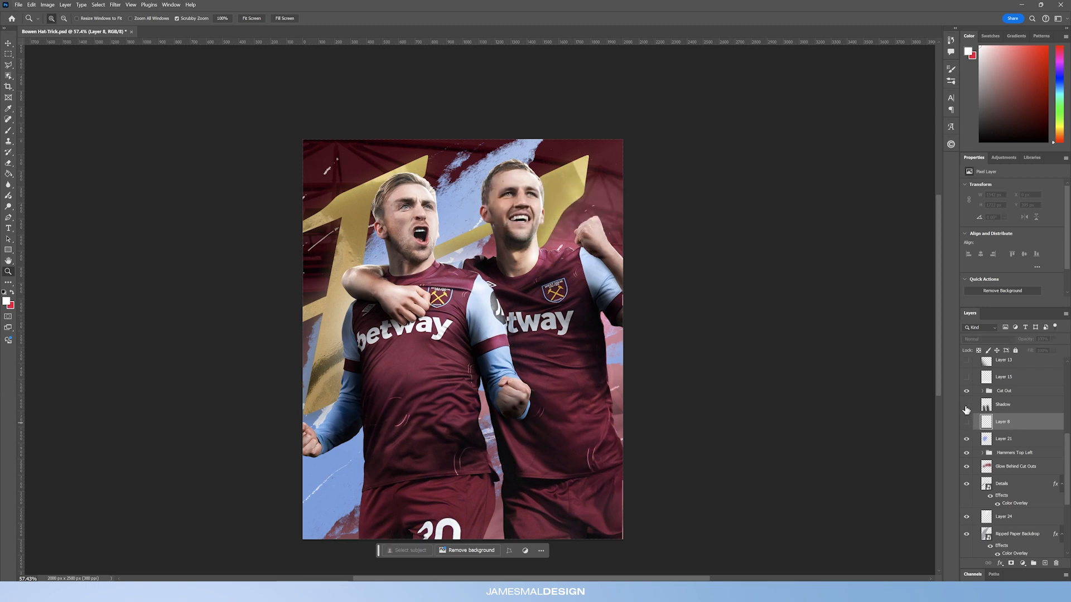
Show the Shadow layer beneath the Cut Out group
{"action": "left_click", "coordinate": [967, 405]}
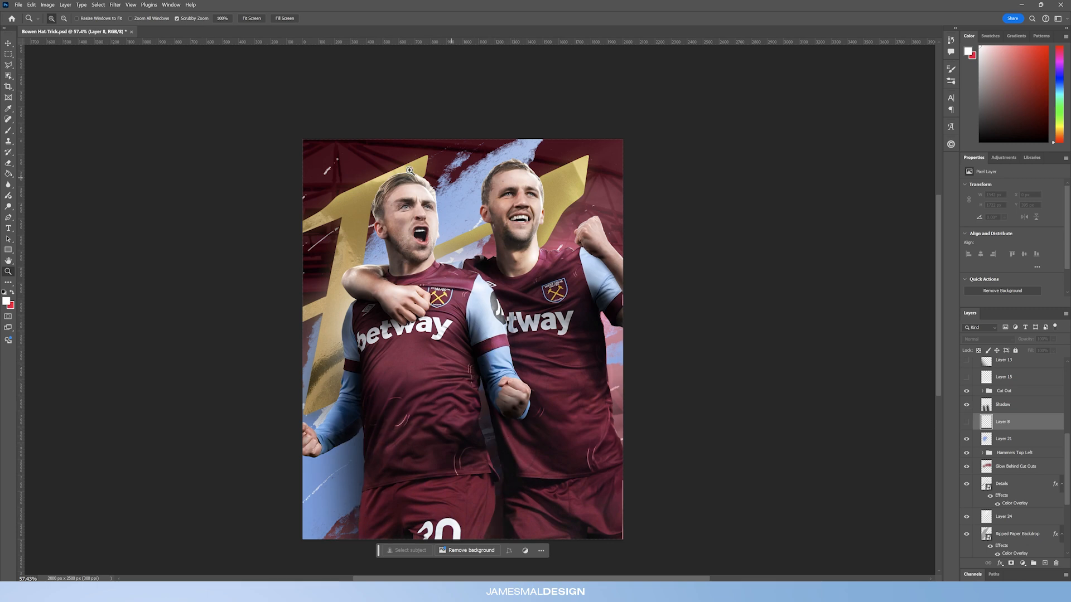
{"action": "scroll", "coordinate": [1047, 427], "scroll_direction": "up", "scroll_amount": 4}
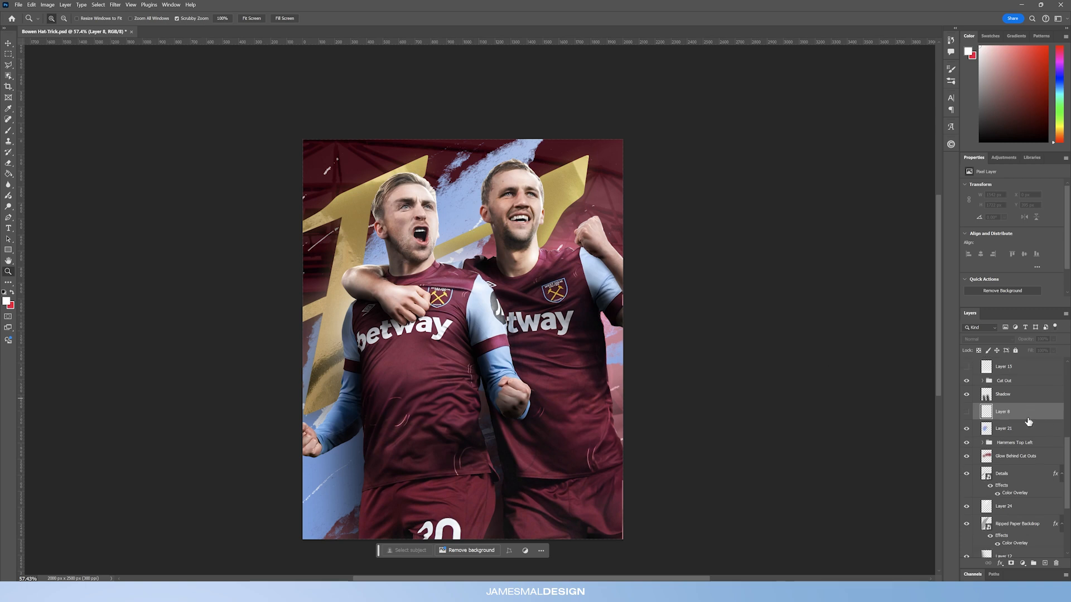
Show Layer 15, Layer 13 and Layer 11 above the Cut Out group, toggling Layer 11 to compare its effect
{"action": "left_click", "coordinate": [966, 450]}
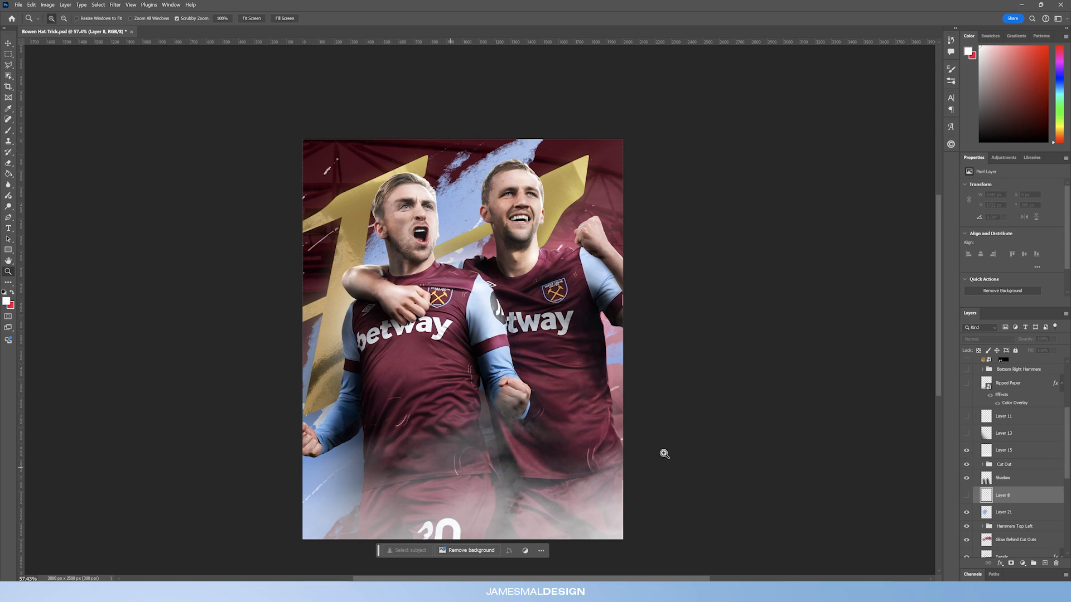
{"action": "left_click", "coordinate": [966, 435]}
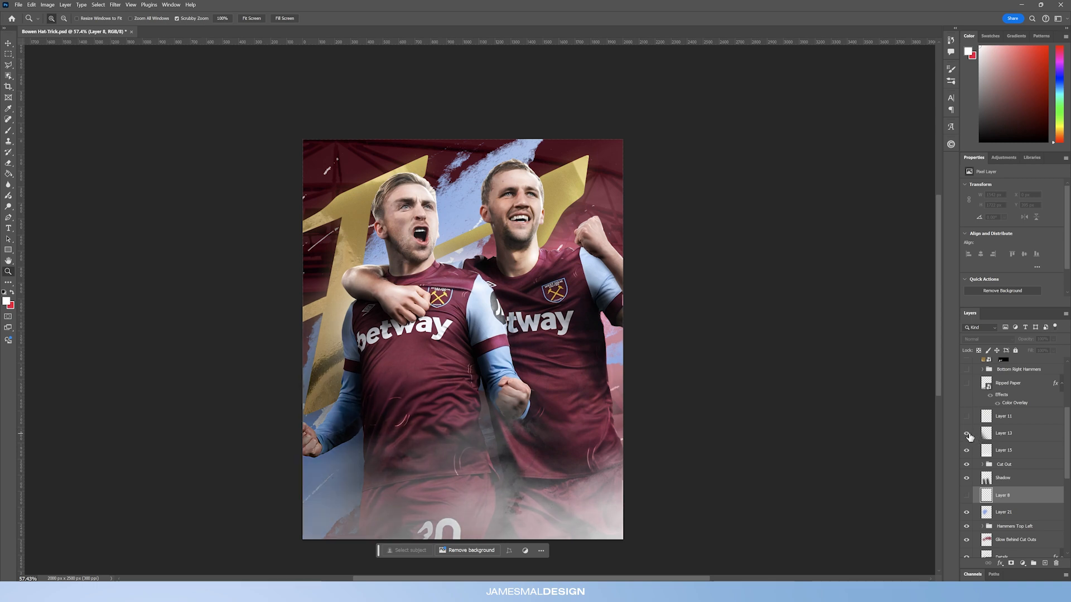
{"action": "left_click", "coordinate": [967, 417]}
{"action": "left_click", "coordinate": [967, 417]}
{"action": "left_click", "coordinate": [967, 417]}
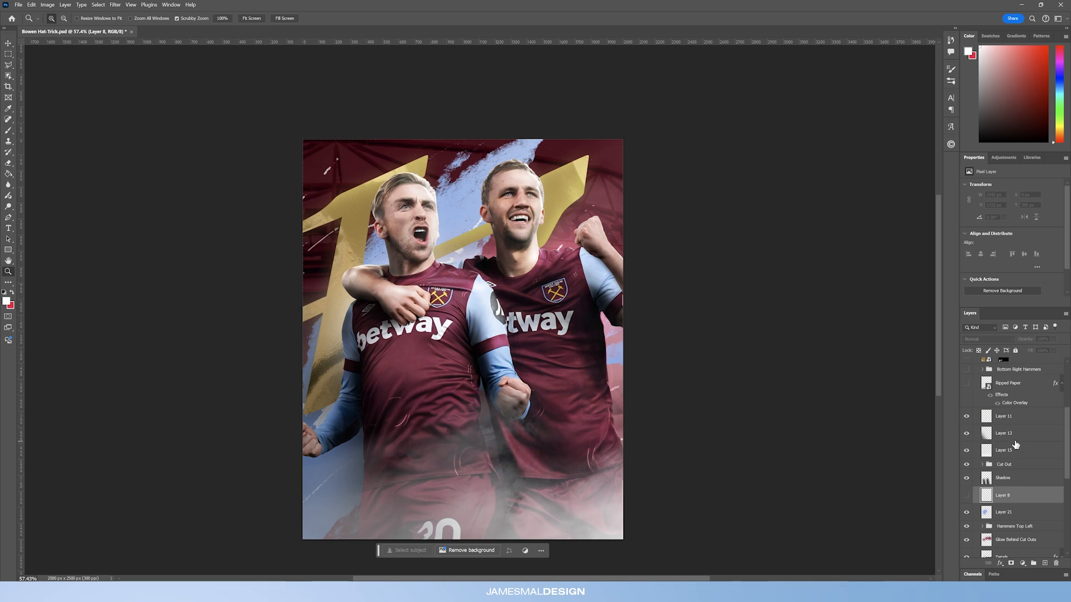
Show the Ripped Paper layer, along with the Bottom Right Hammers group and the Bottom Left Hammers layer above it
{"action": "scroll", "coordinate": [1012, 435], "scroll_direction": "up", "scroll_amount": 1}
{"action": "left_click", "coordinate": [973, 405]}
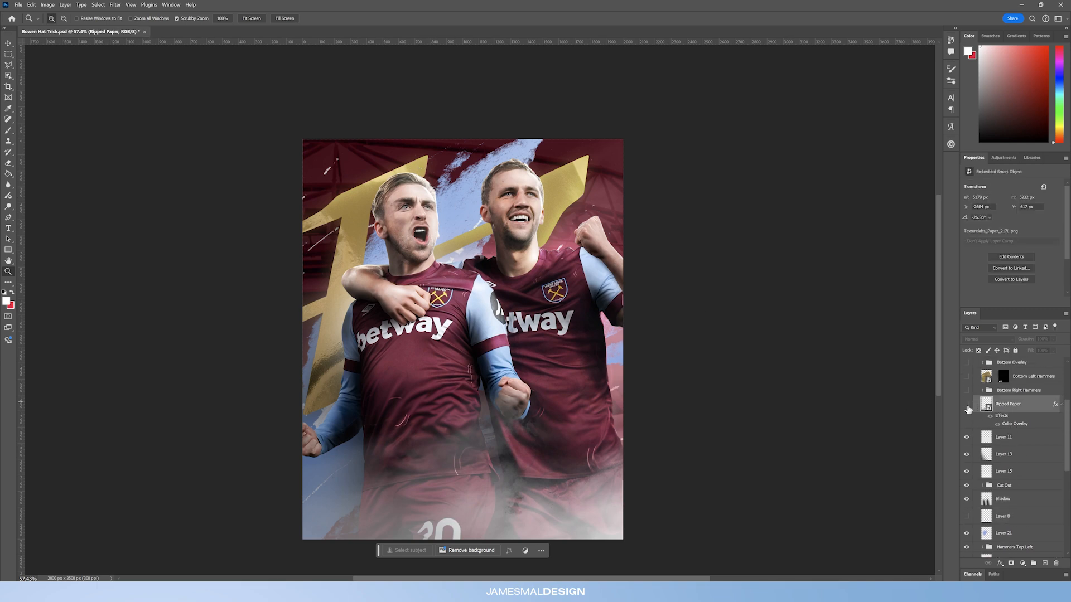
{"action": "left_click", "coordinate": [967, 404]}
{"action": "scroll", "coordinate": [1018, 416], "scroll_direction": "up", "scroll_amount": 3}
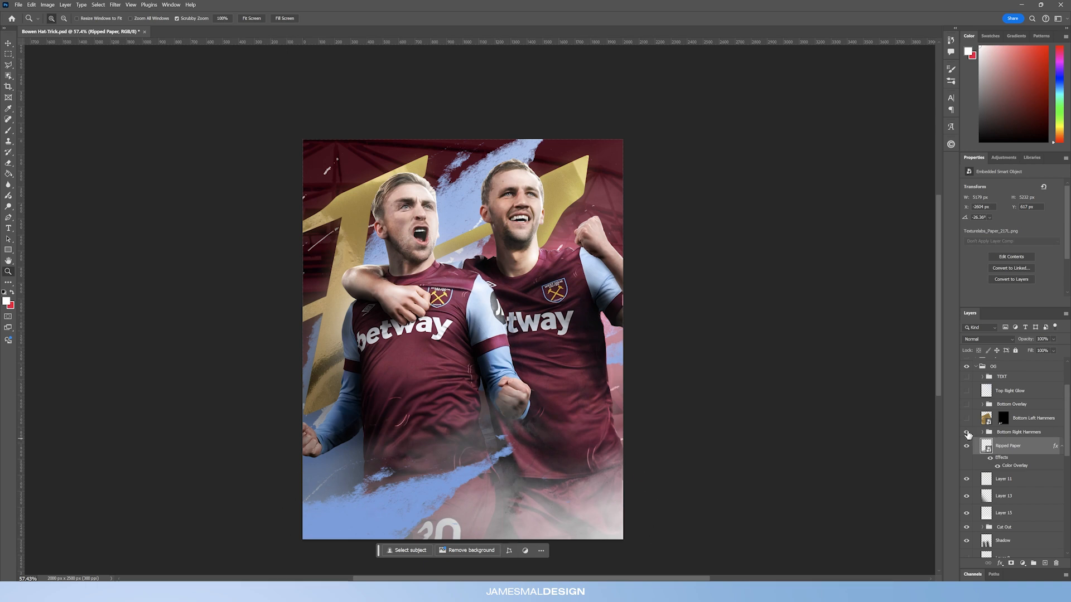
{"action": "left_click", "coordinate": [966, 432]}
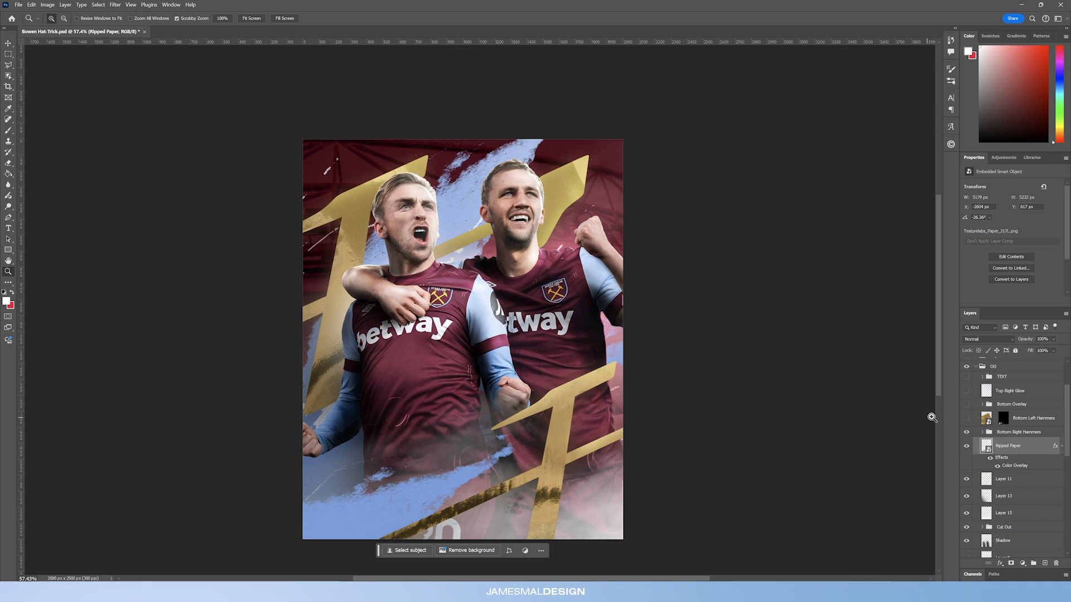
{"action": "left_click", "coordinate": [966, 418]}
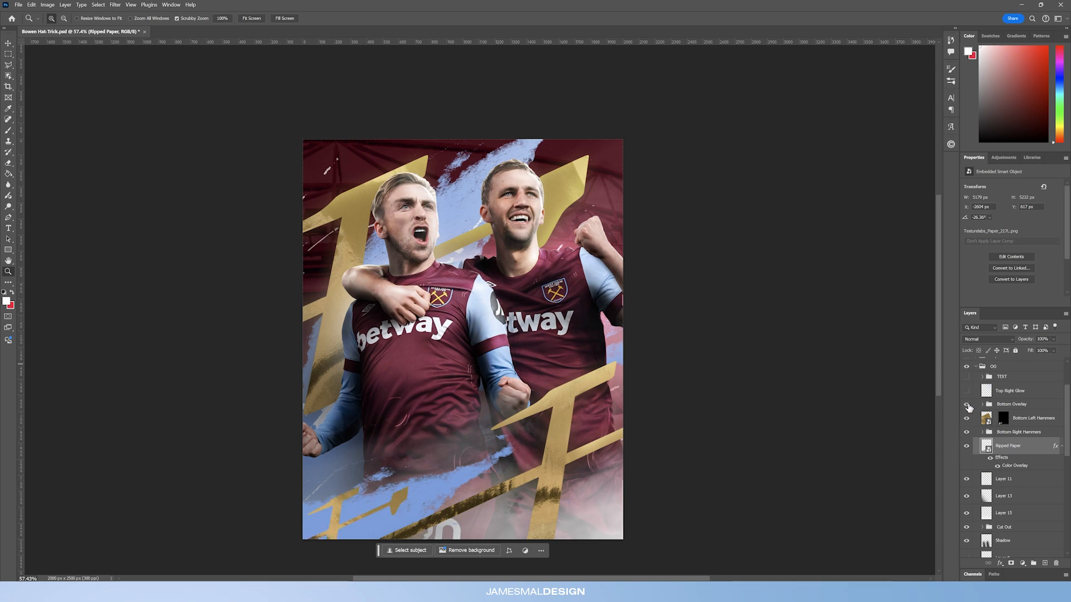
Show the Bottom Overlay group and inspect its fade over the lower part of the poster
{"action": "left_click", "coordinate": [967, 405]}
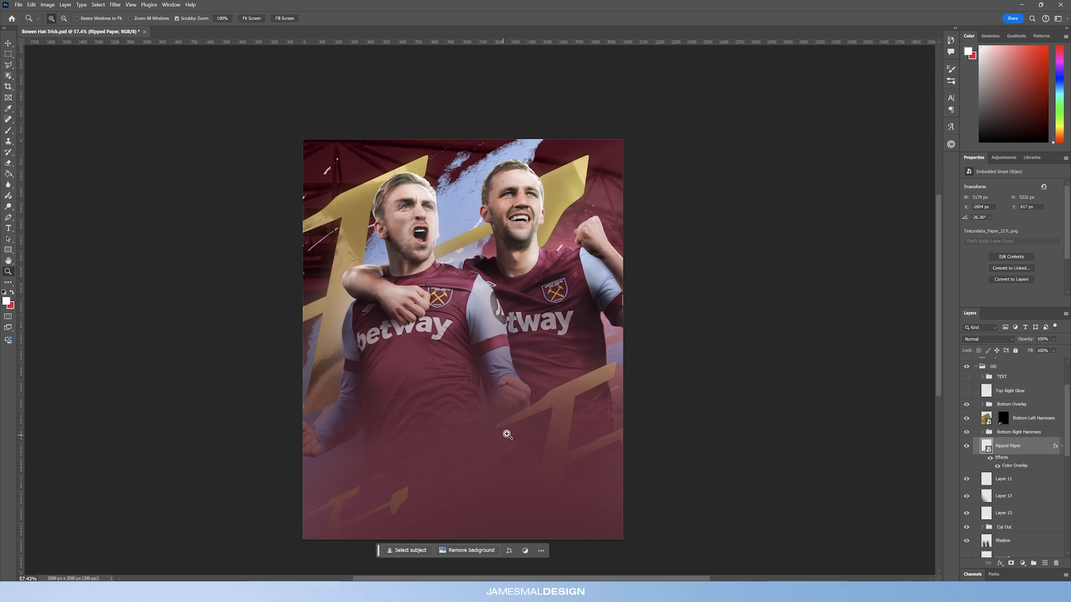
{"action": "left_click", "coordinate": [424, 483]}
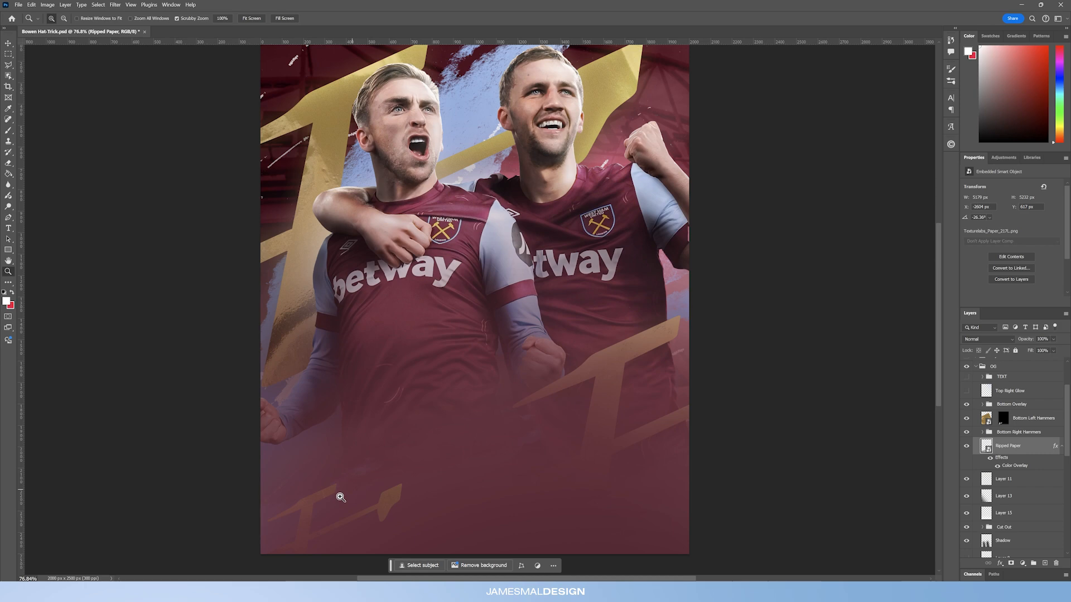
{"action": "mouse_move", "coordinate": [437, 421]}
{"action": "left_mouse_down"}
{"action": "mouse_move", "coordinate": [422, 437]}
{"action": "mouse_move", "coordinate": [428, 428]}
{"action": "left_mouse_up"}
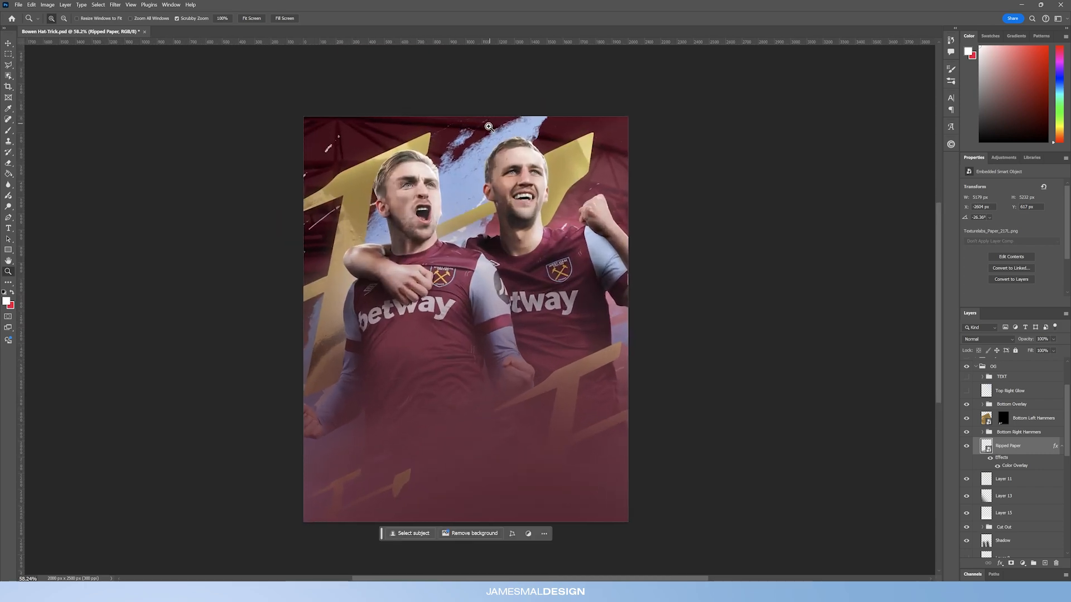
{"action": "left_click_drag", "start_coordinate": [478, 150], "coordinate": [482, 150]}
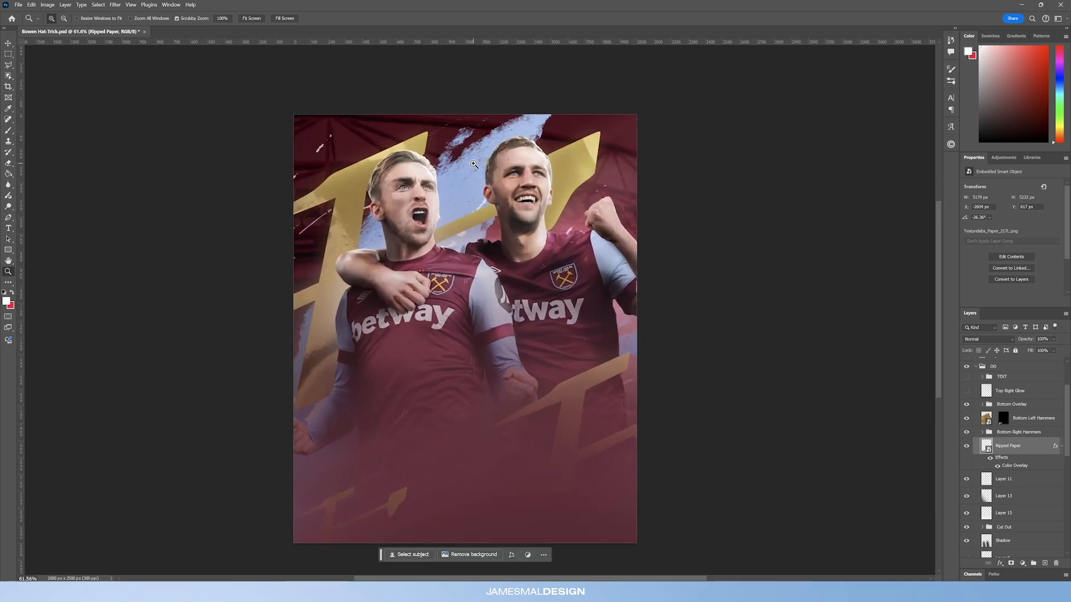
Show the Top Right Glow layer above the Bottom Overlay group
{"action": "scroll", "coordinate": [976, 416], "scroll_direction": "up", "scroll_amount": 2}
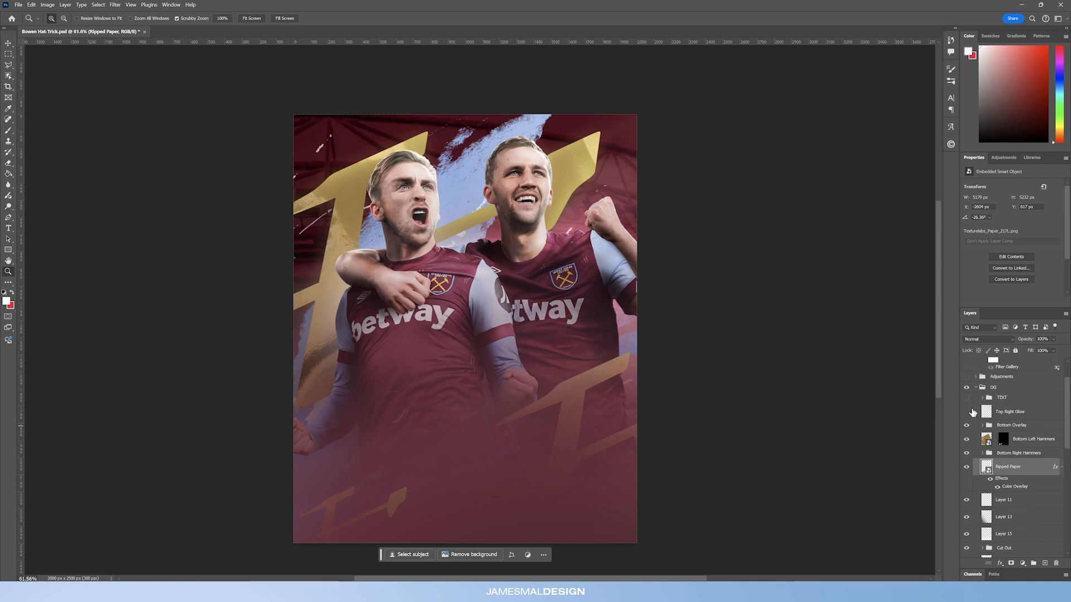
{"action": "left_click", "coordinate": [966, 412]}
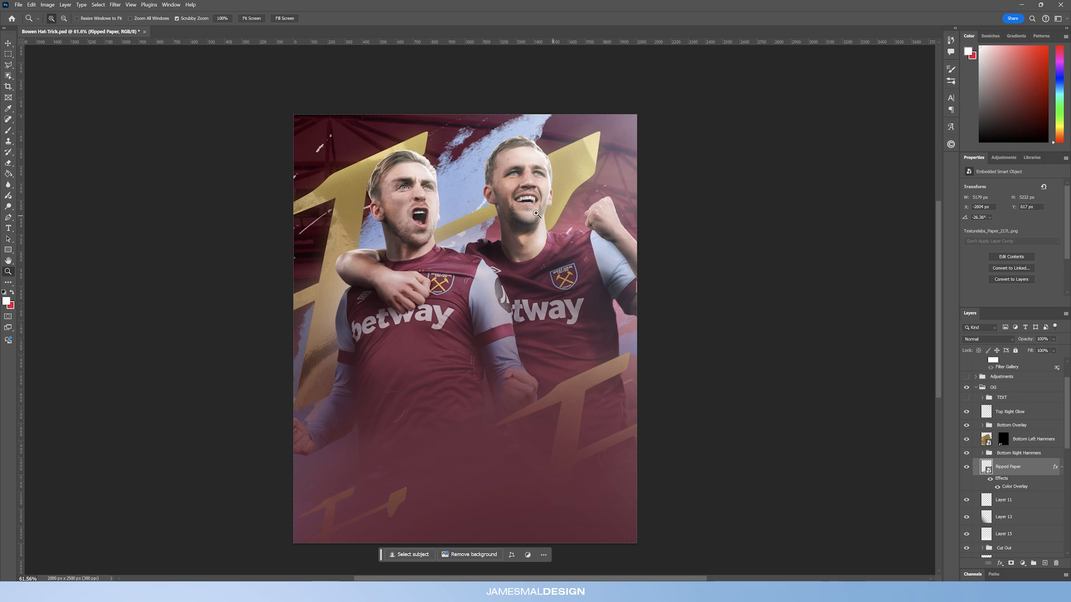
{"action": "scroll", "coordinate": [546, 293], "scroll_direction": "down", "scroll_amount": 1}
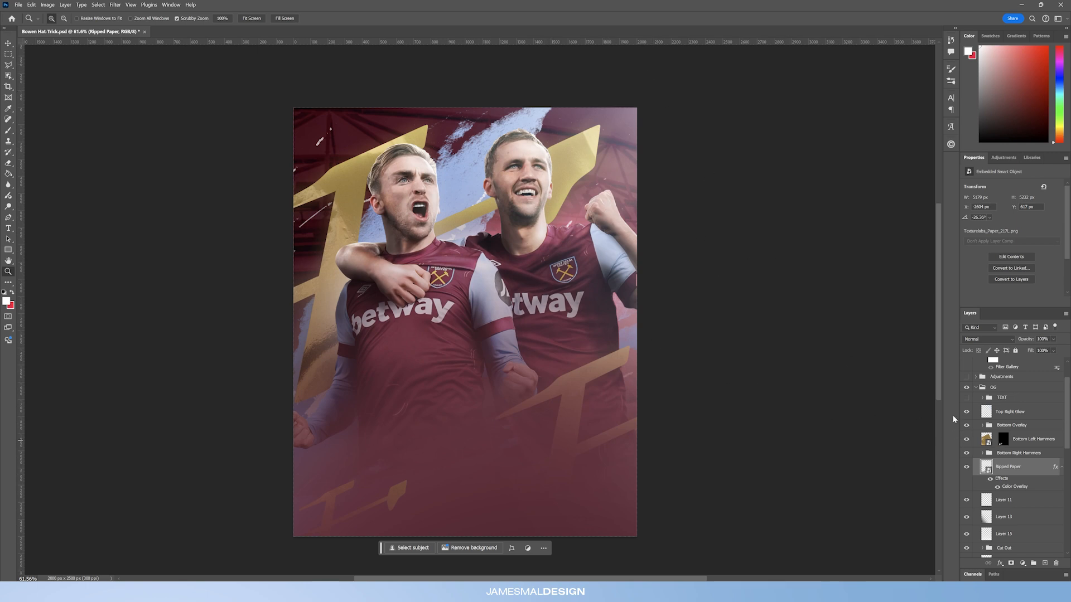
Show the TEXT group and inspect the crest, player name and headline up close
{"action": "left_click", "coordinate": [968, 397]}
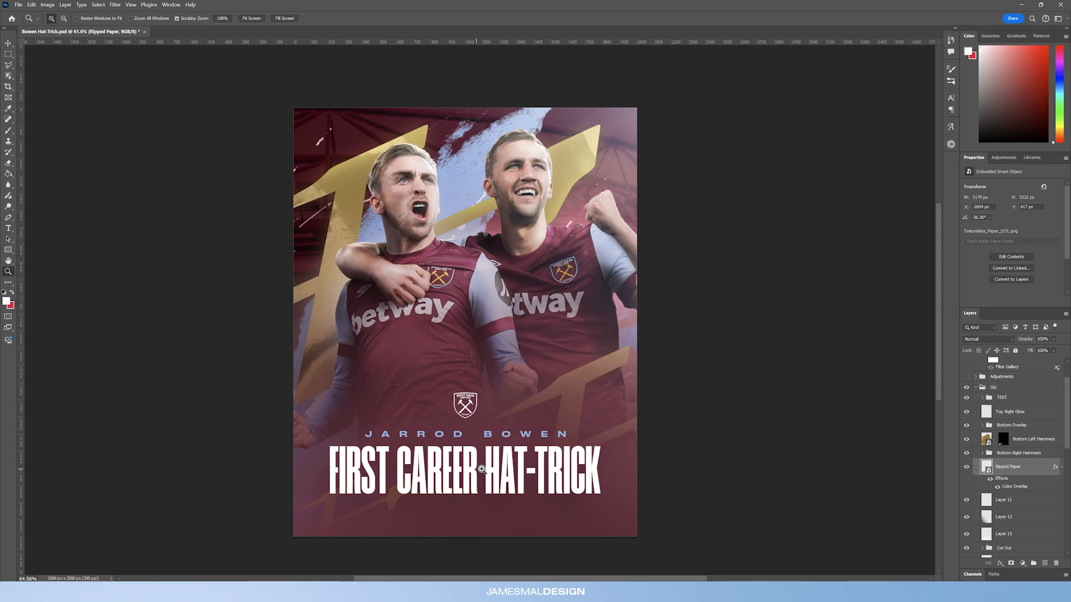
{"action": "left_click", "coordinate": [474, 471]}
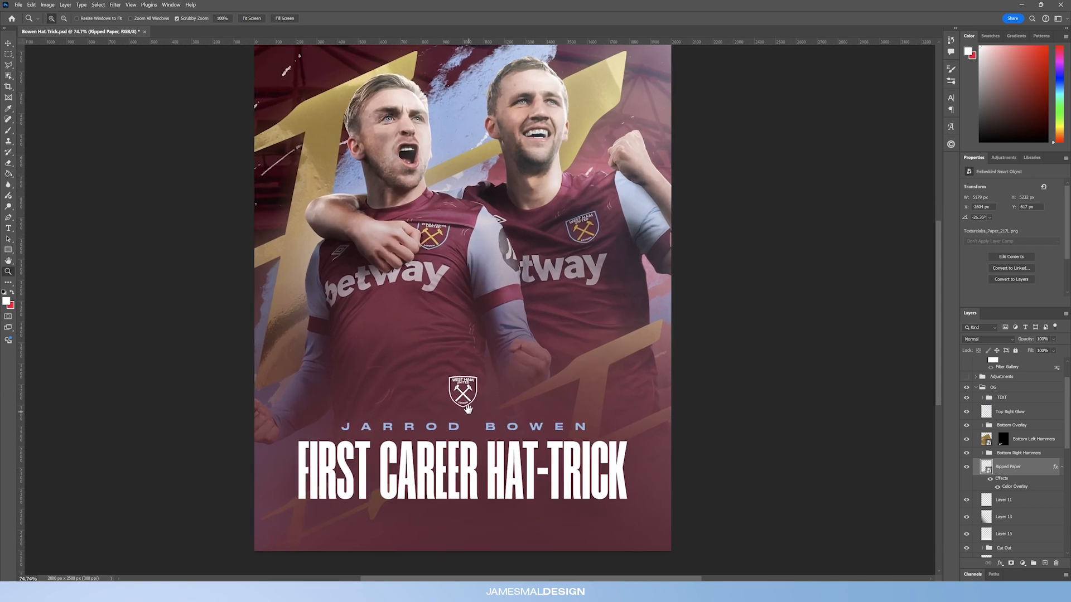
{"action": "left_click_drag", "start_coordinate": [468, 412], "coordinate": [460, 381]}
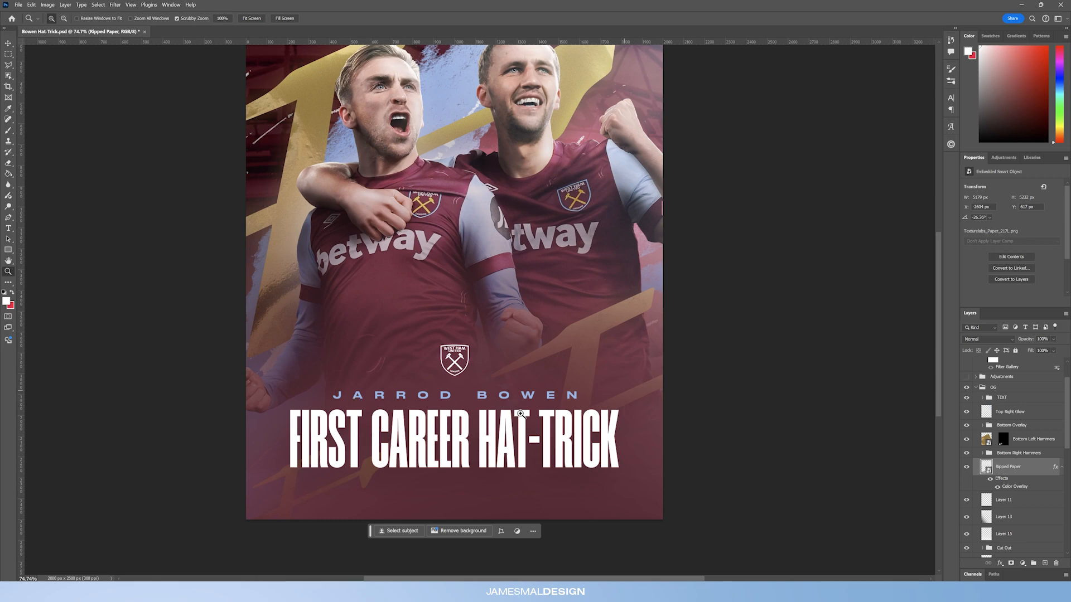
{"action": "left_click_drag", "start_coordinate": [377, 446], "coordinate": [458, 432]}
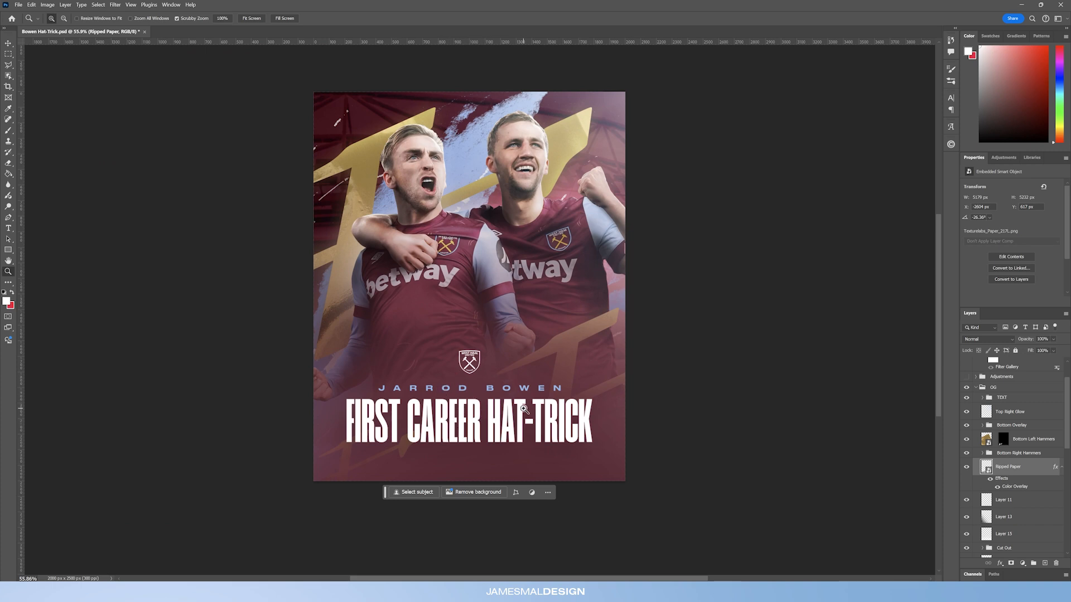
{"action": "left_click_drag", "start_coordinate": [484, 434], "coordinate": [504, 431]}
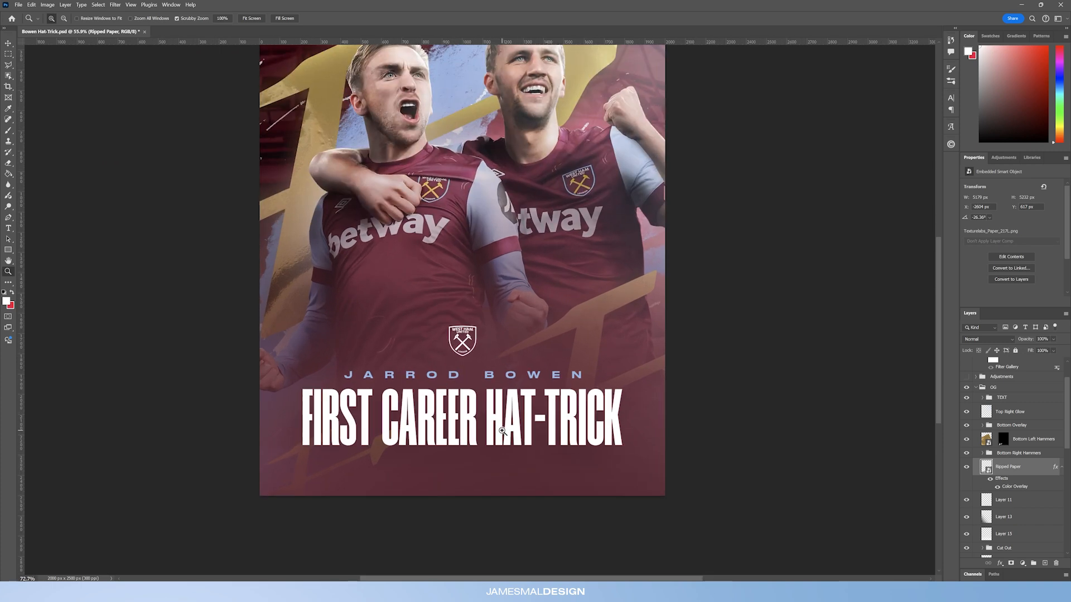
Expand the TEXT group and open the FIRST career HAT-TRICK smart object to check its font, updating its text layers
{"action": "left_click", "coordinate": [981, 397]}
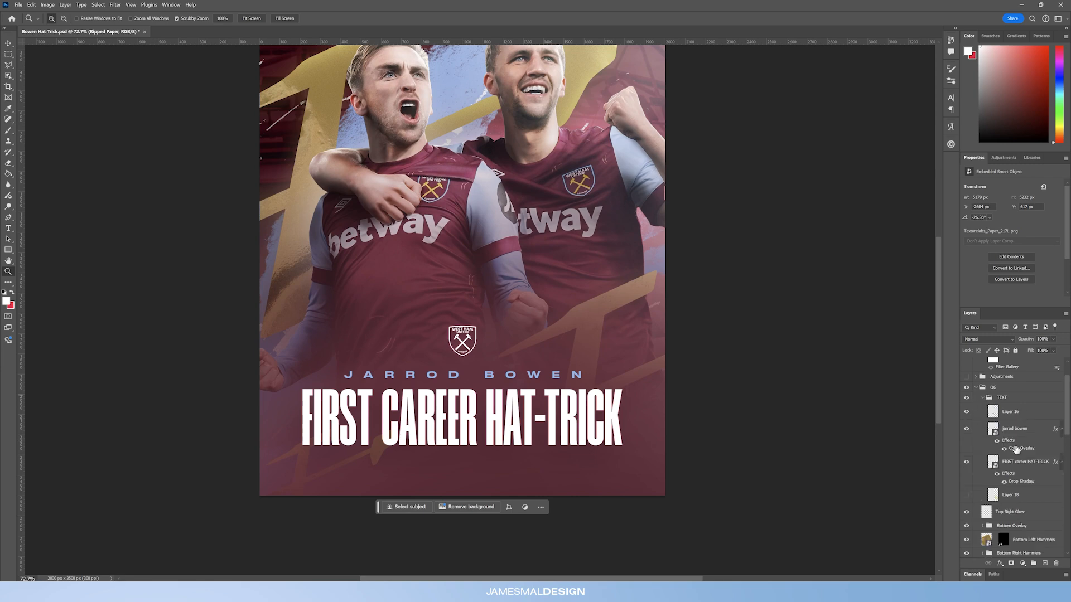
{"action": "left_click", "coordinate": [1018, 466]}
{"action": "double_click", "coordinate": [992, 462]}
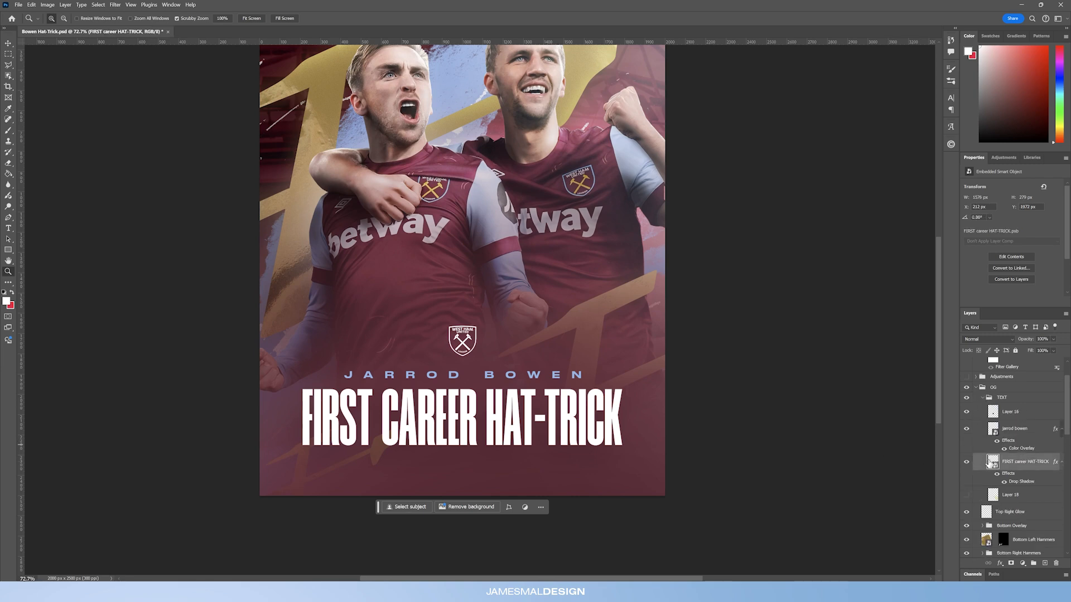
{"action": "left_click", "coordinate": [569, 227]}
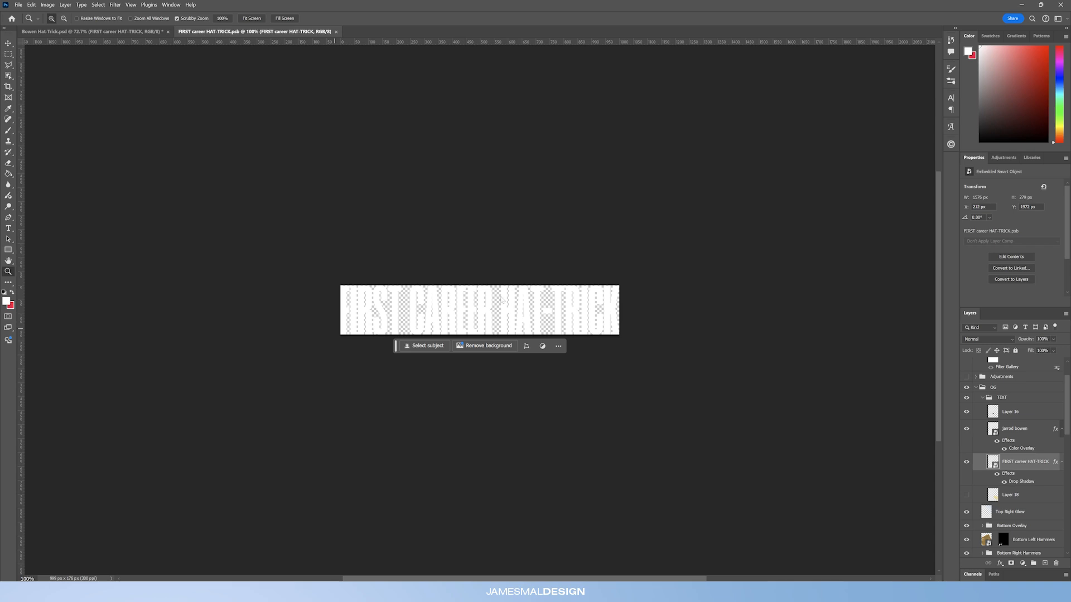
{"action": "left_click_drag", "start_coordinate": [511, 304], "coordinate": [791, 341]}
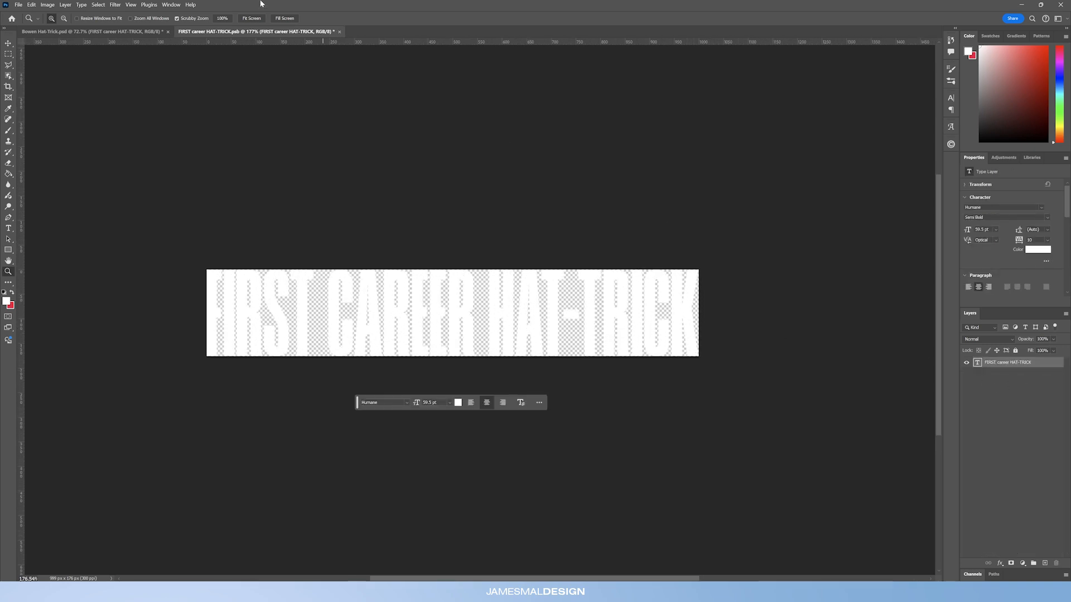
Open the player-name smart object from the poster, update its text layers to check the font, and return to Bowen Hat-Trick.psd
{"action": "left_click", "coordinate": [156, 31]}
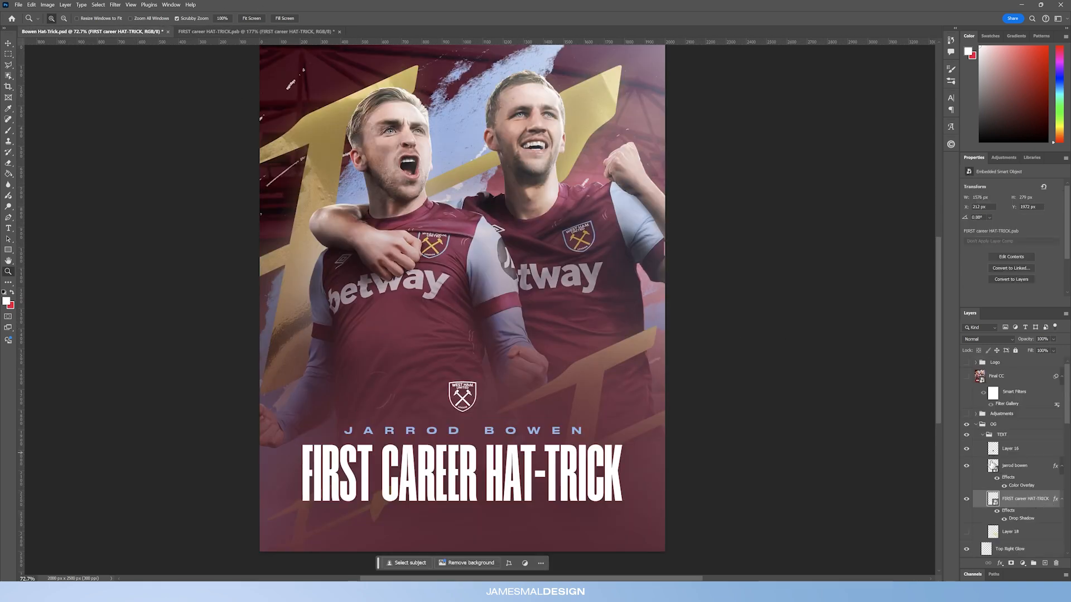
{"action": "double_click", "coordinate": [993, 464]}
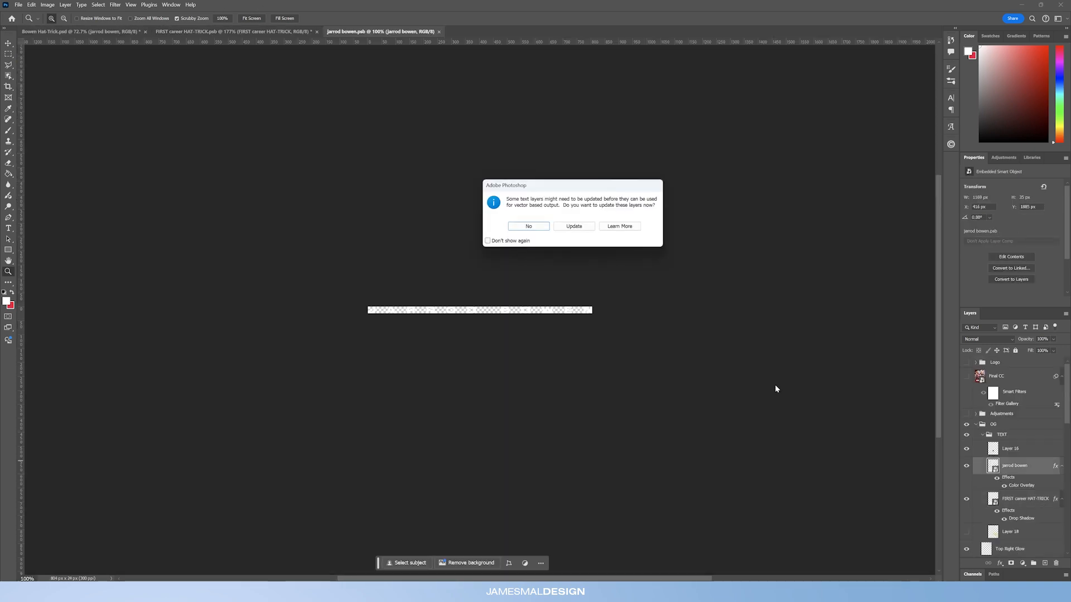
{"action": "left_click", "coordinate": [574, 227]}
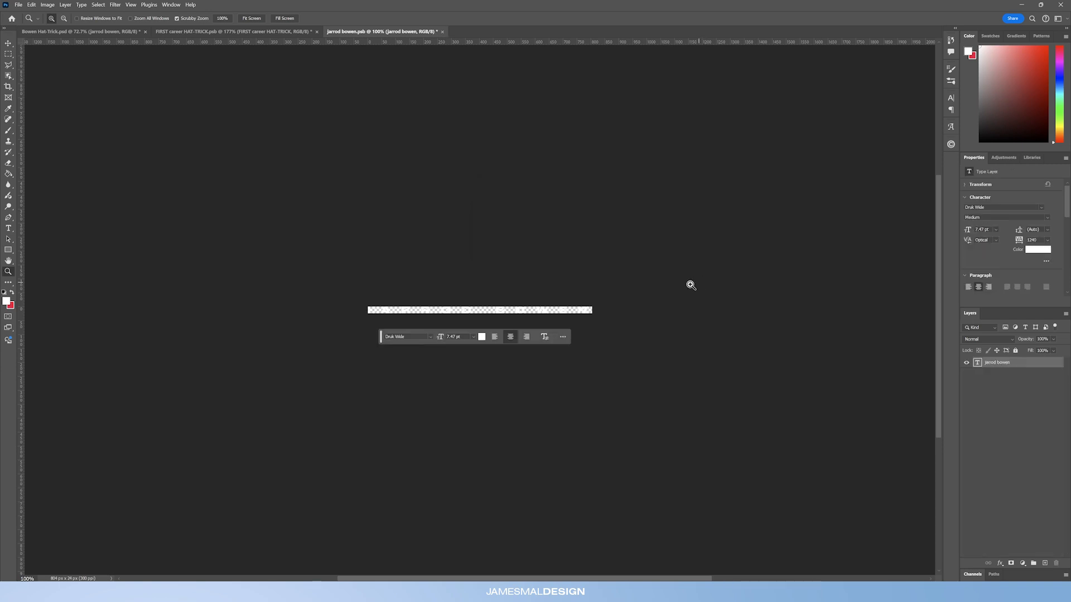
{"action": "left_click", "coordinate": [96, 31]}
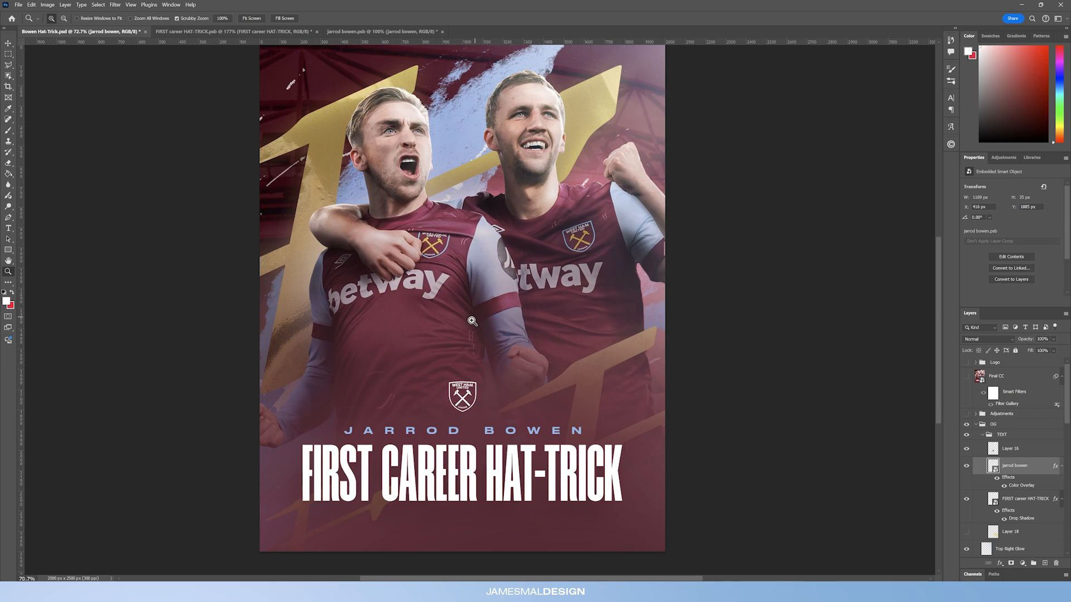
Collapse the OG group, and show and expand the Adjustments group above it
{"action": "left_click_drag", "start_coordinate": [479, 315], "coordinate": [471, 322]}
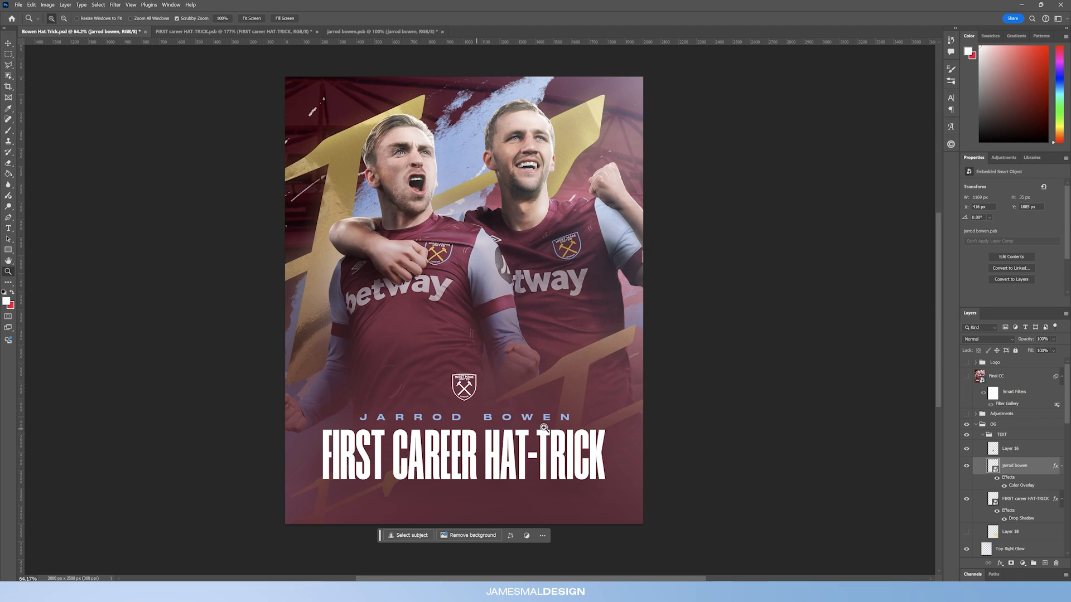
{"action": "left_click", "coordinate": [975, 425]}
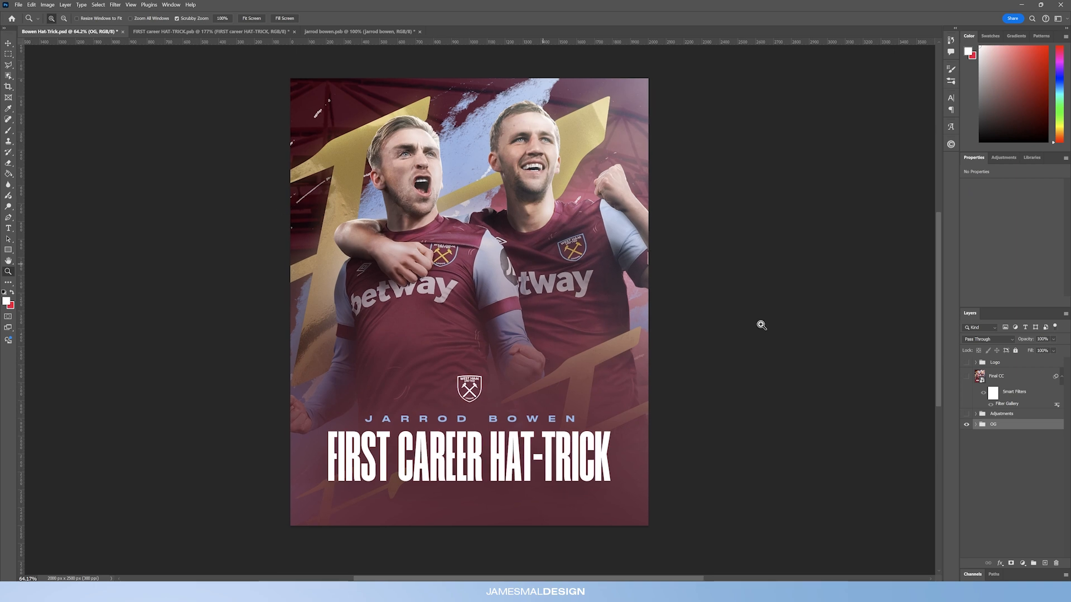
{"action": "left_click", "coordinate": [966, 414]}
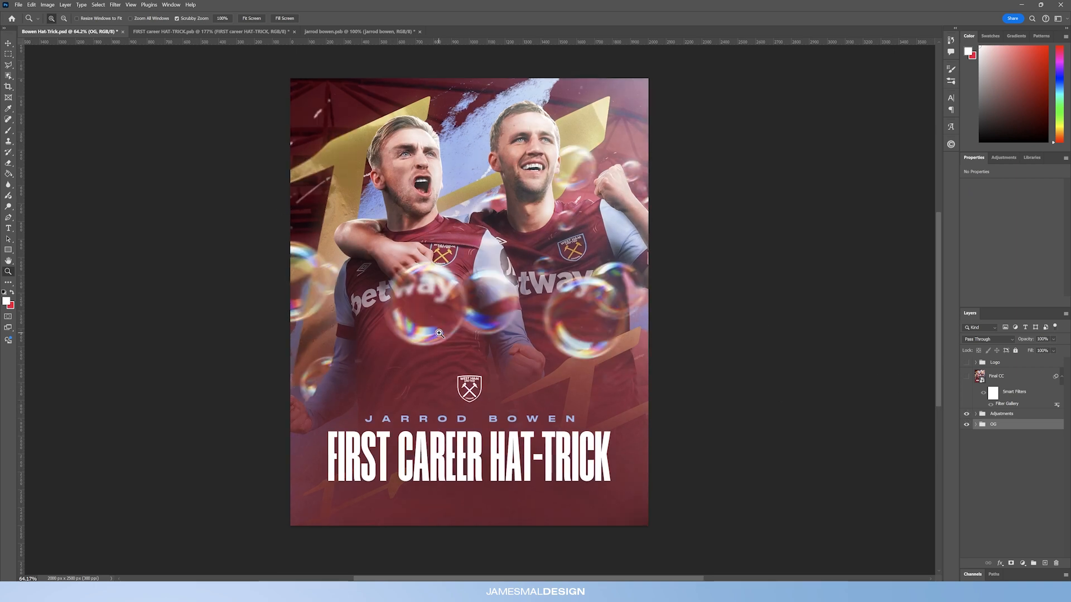
{"action": "left_click", "coordinate": [975, 414]}
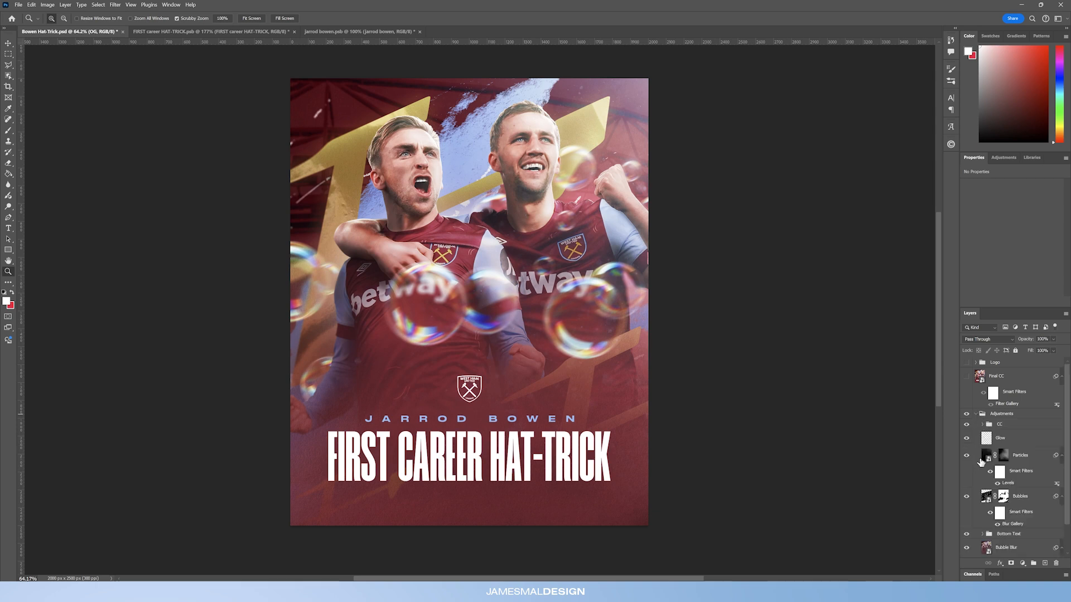
Hide the CC group, Glow and Particles layers, and select the Bubbles layer to check its blend mode
{"action": "left_click_drag", "start_coordinate": [968, 425], "coordinate": [969, 501]}
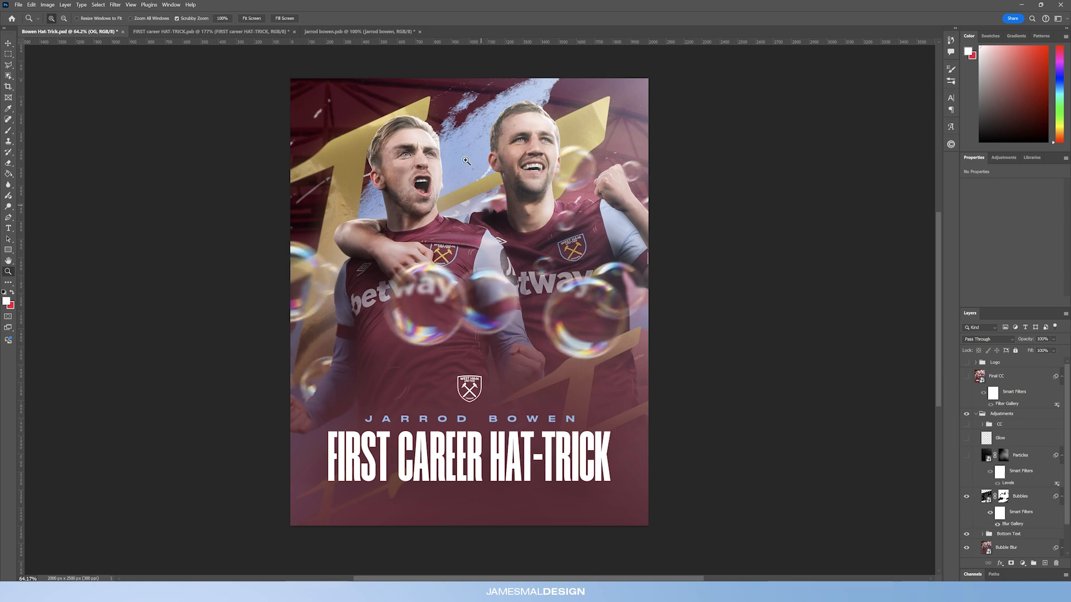
{"action": "left_click_drag", "start_coordinate": [516, 303], "coordinate": [524, 301]}
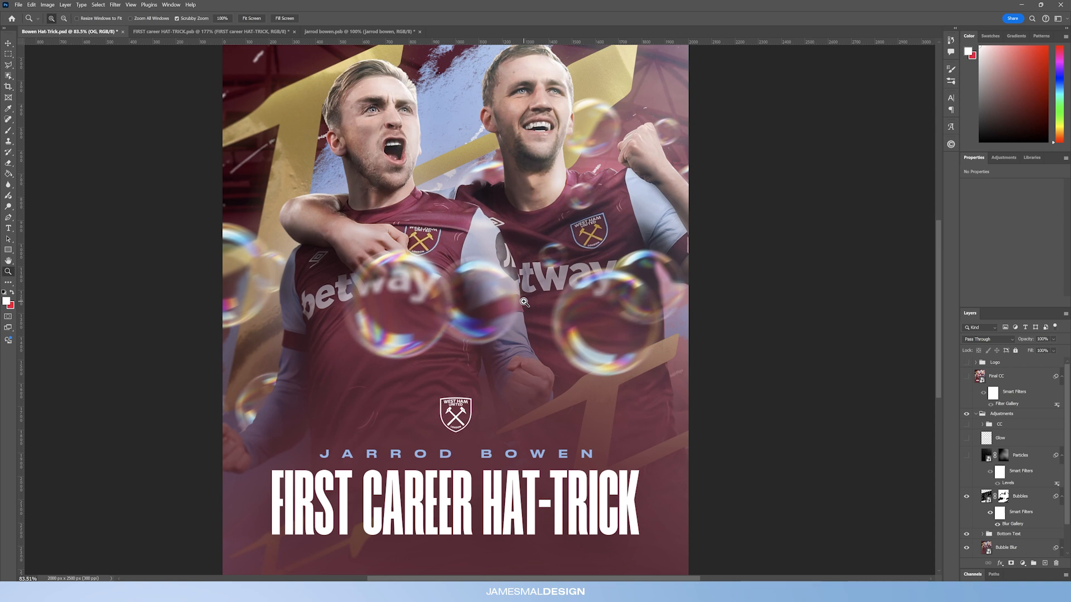
{"action": "left_click", "coordinate": [989, 455]}
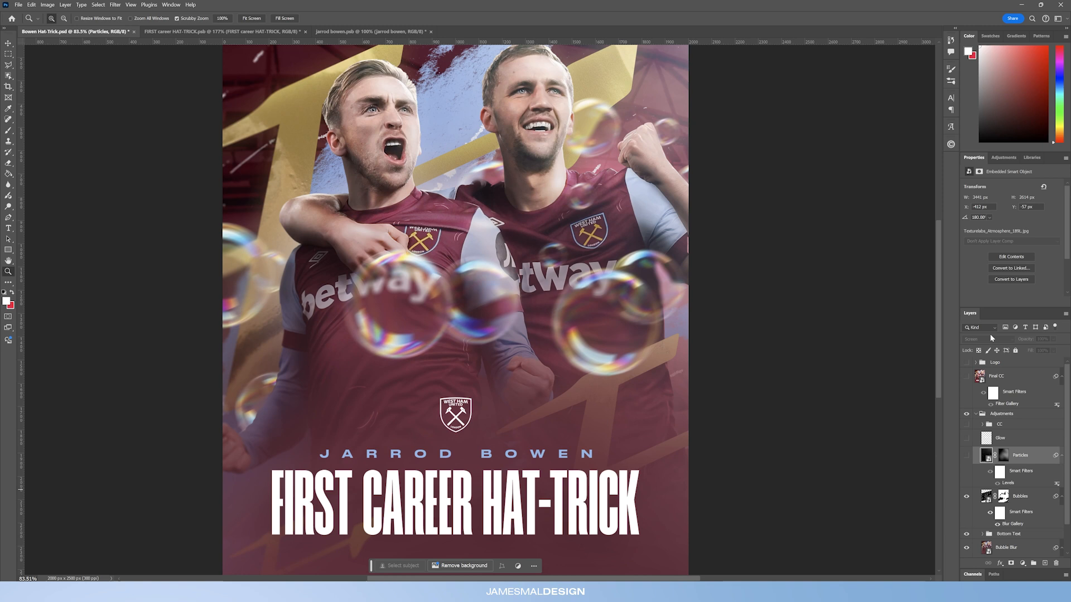
{"action": "left_click", "coordinate": [976, 498]}
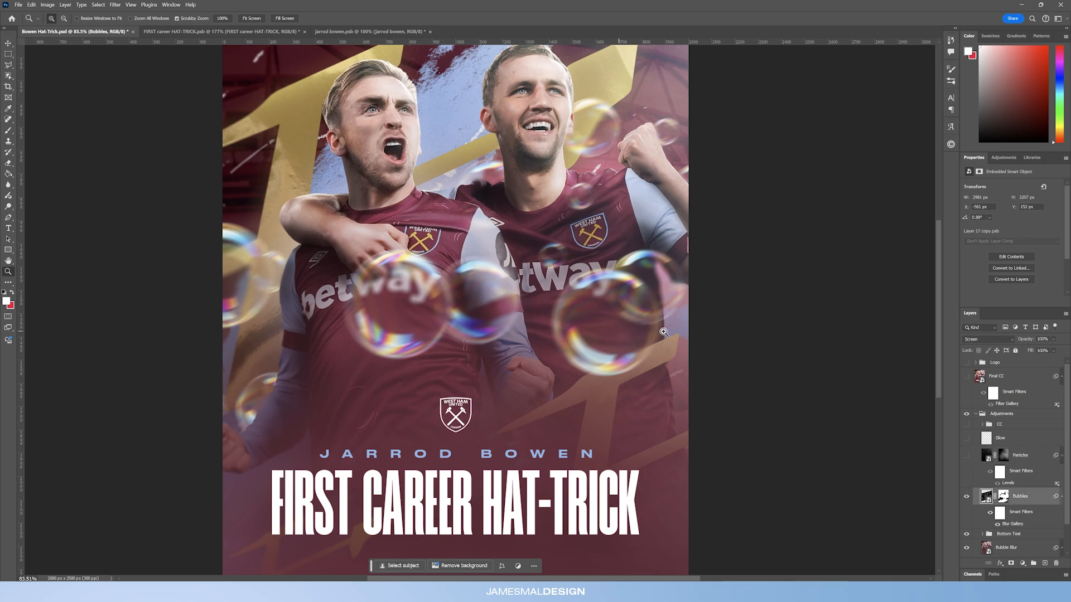
Switch the Bubbles layer's blend mode to Normal and back to Screen to compare how its black background blends
{"action": "left_click", "coordinate": [985, 340]}
{"action": "left_click", "coordinate": [984, 342]}
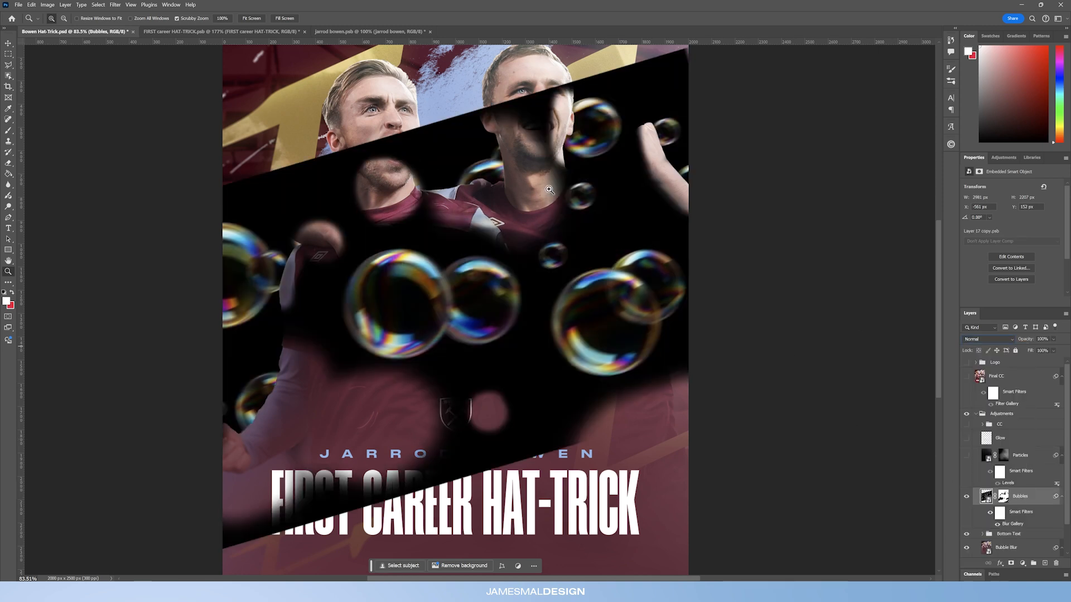
{"action": "left_click", "coordinate": [974, 339]}
{"action": "left_click", "coordinate": [981, 428]}
{"action": "left_click_drag", "start_coordinate": [398, 323], "coordinate": [438, 293]}
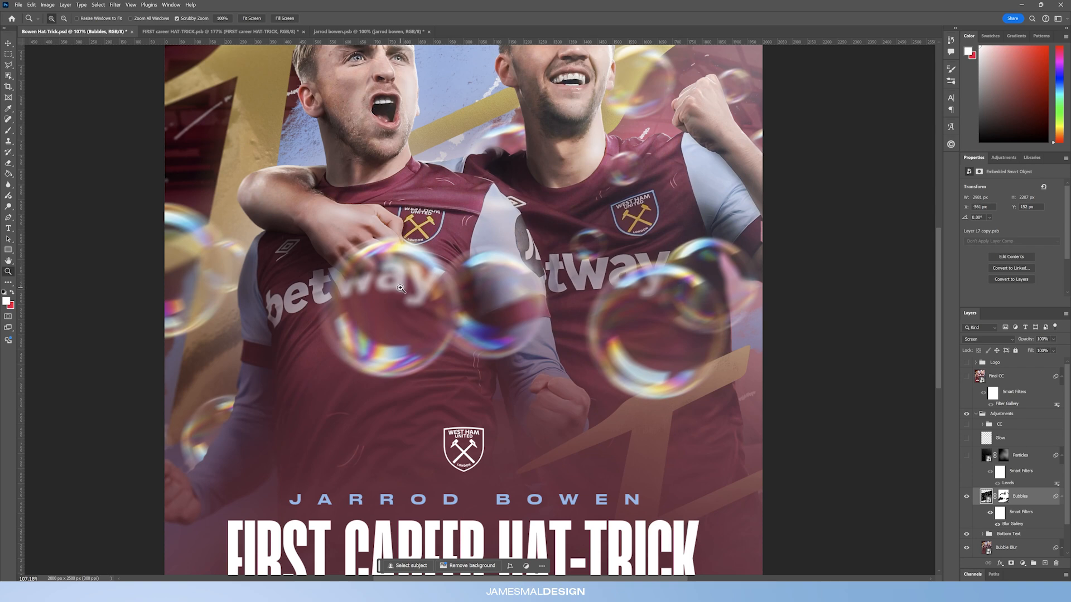
{"action": "left_click_drag", "start_coordinate": [514, 361], "coordinate": [507, 364]}
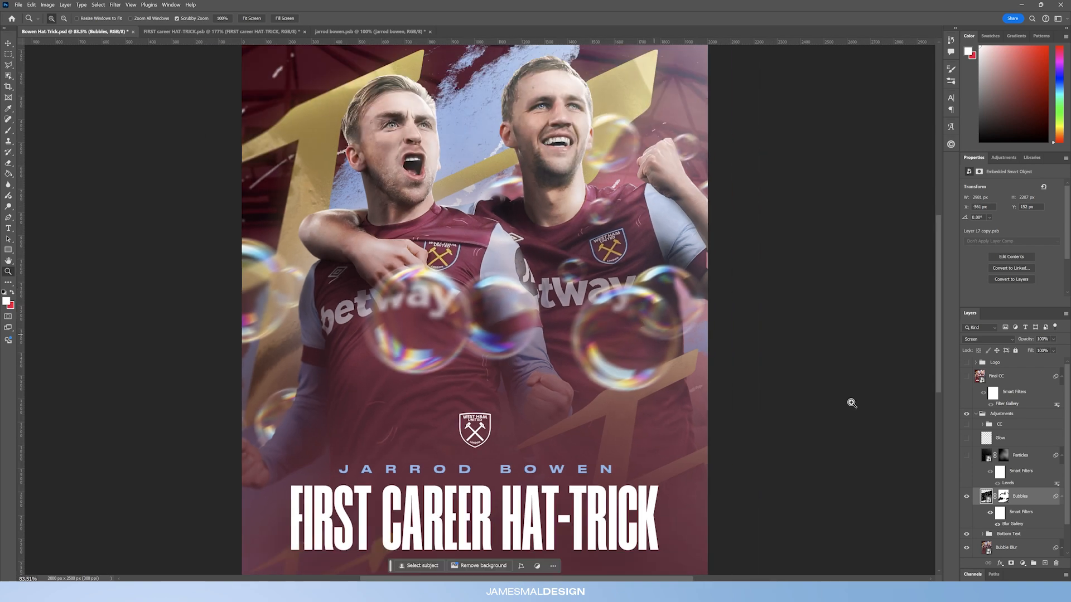
Show the Particles layer, the Glow layer and the CC group above the Bubbles layer
{"action": "left_click_drag", "start_coordinate": [551, 316], "coordinate": [473, 325]}
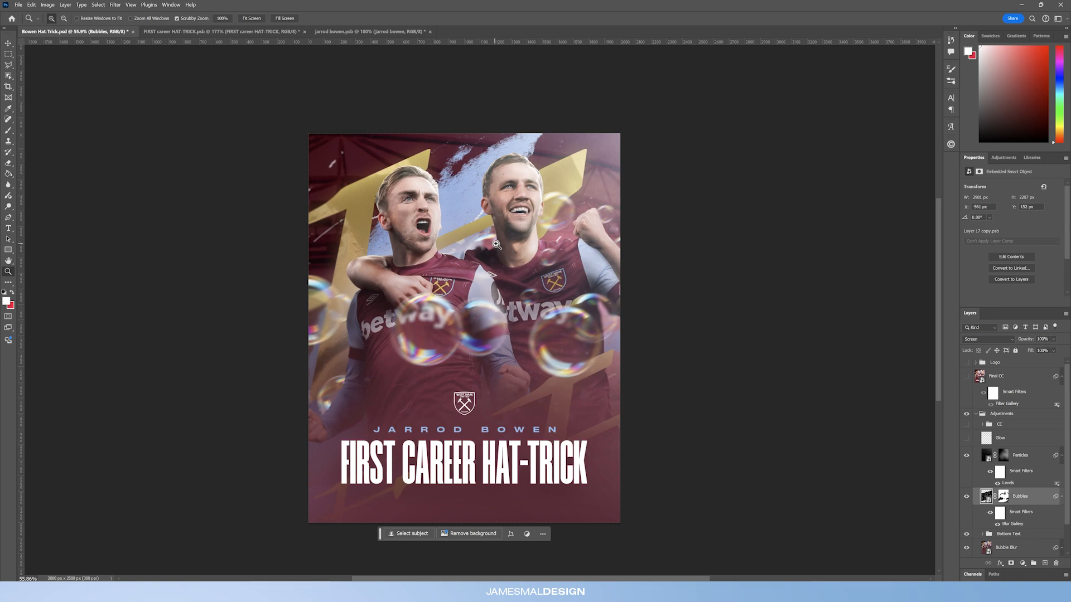
{"action": "left_click_drag", "start_coordinate": [496, 247], "coordinate": [504, 246]}
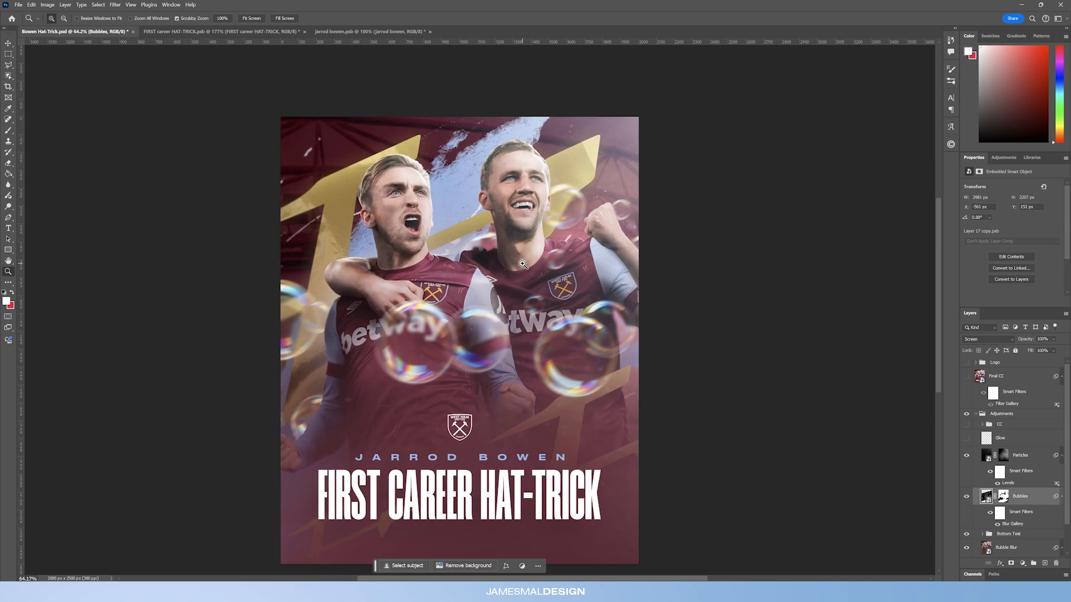
{"action": "left_click", "coordinate": [967, 440]}
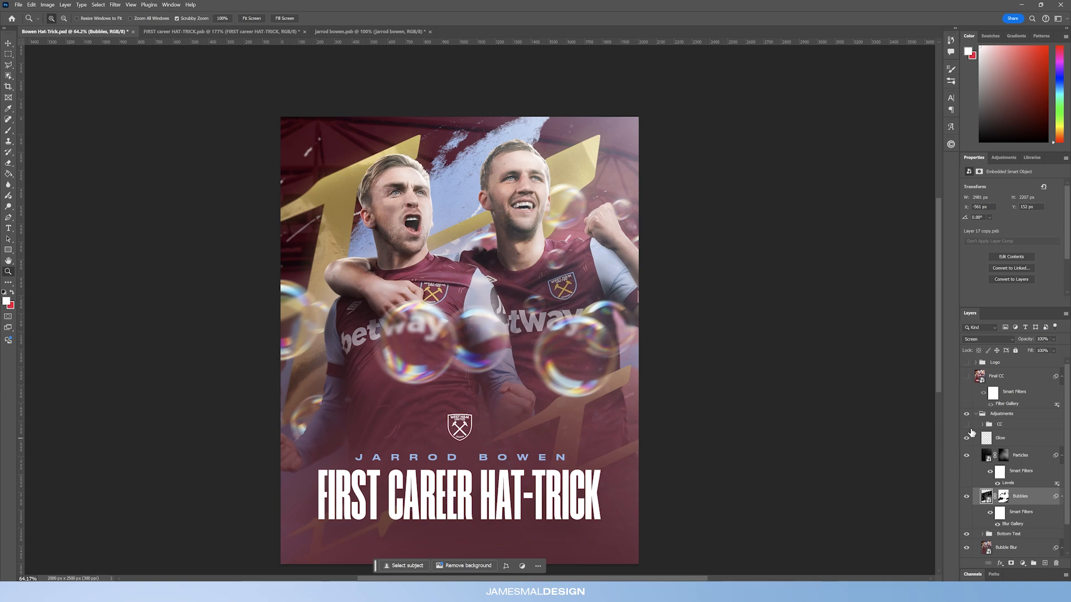
{"action": "scroll", "coordinate": [443, 293], "scroll_direction": "down", "scroll_amount": 1}
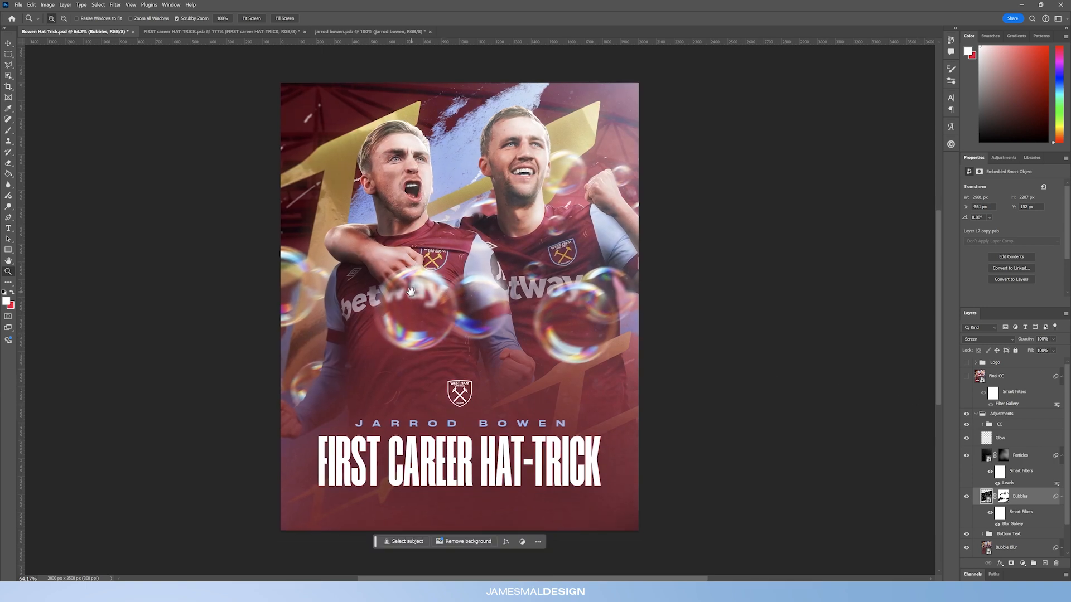
{"action": "left_click_drag", "start_coordinate": [462, 268], "coordinate": [465, 271]}
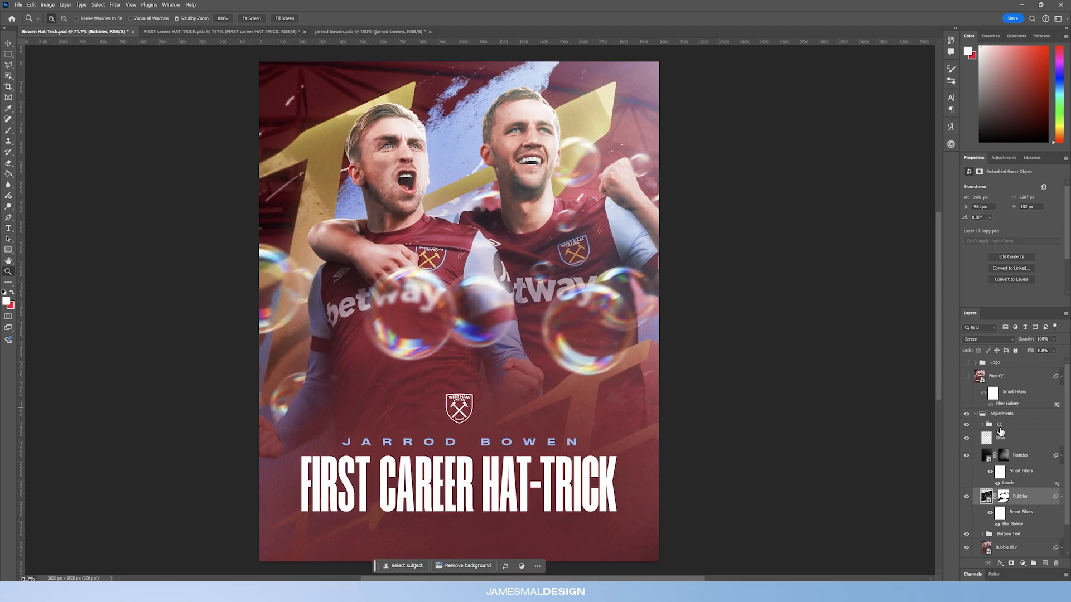
Expand the CC group, leave only its Curves 1 adjustment shown, and select that layer to check its curve
{"action": "left_click", "coordinate": [984, 424]}
{"action": "left_click_drag", "start_coordinate": [967, 439], "coordinate": [969, 490]}
{"action": "left_click", "coordinate": [966, 490]}
{"action": "left_click", "coordinate": [966, 491]}
{"action": "left_click", "coordinate": [967, 491]}
{"action": "left_click_drag", "start_coordinate": [518, 249], "coordinate": [513, 255]}
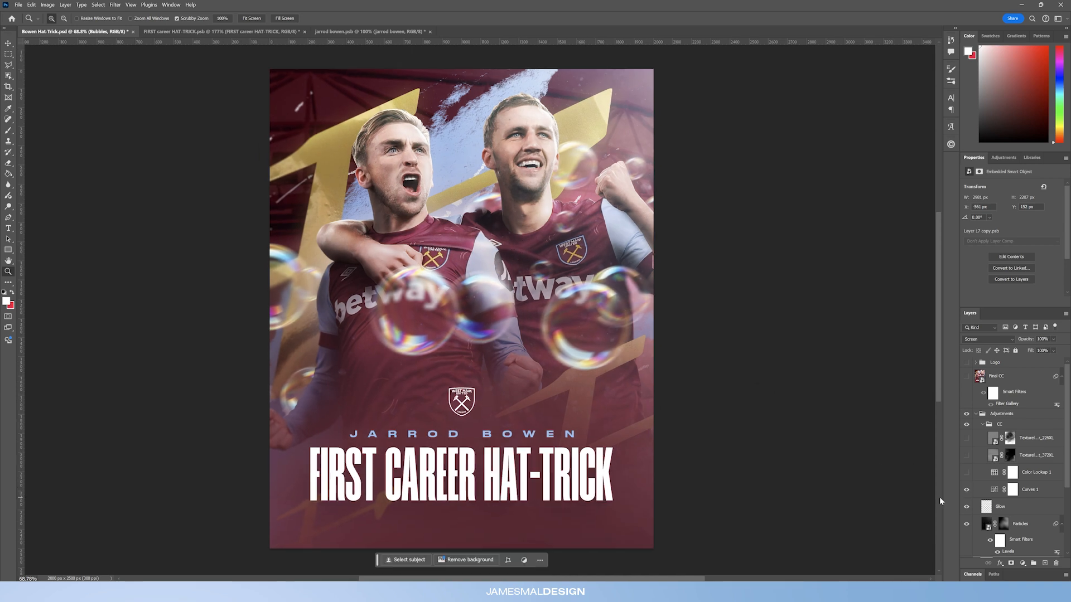
{"action": "left_click", "coordinate": [996, 490]}
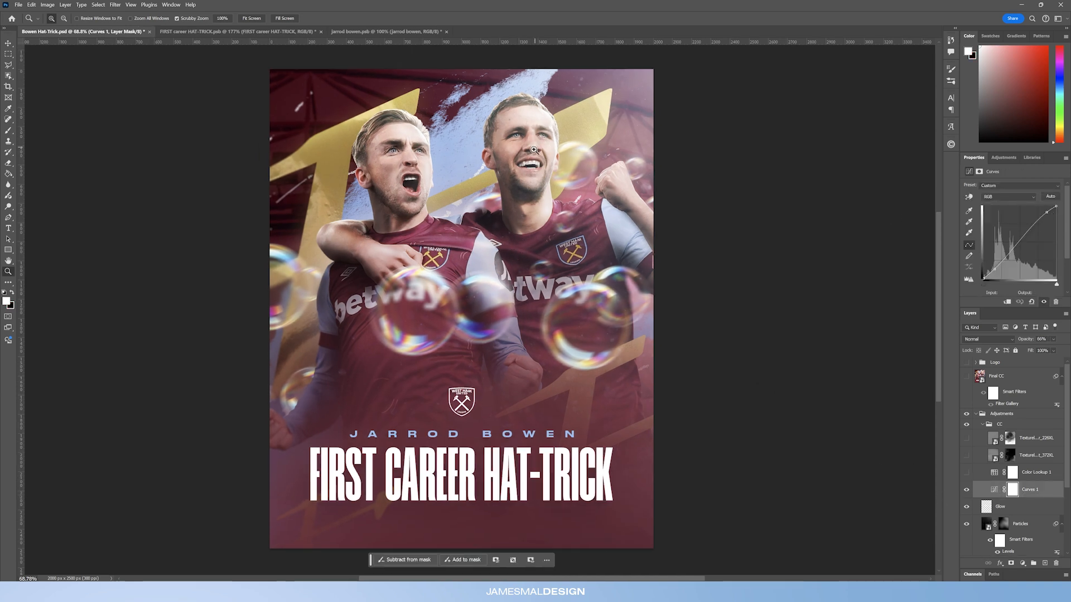
Show the Color Lookup 1 adjustment in the CC group and select it to check its 3DLUT file
{"action": "left_click", "coordinate": [966, 473]}
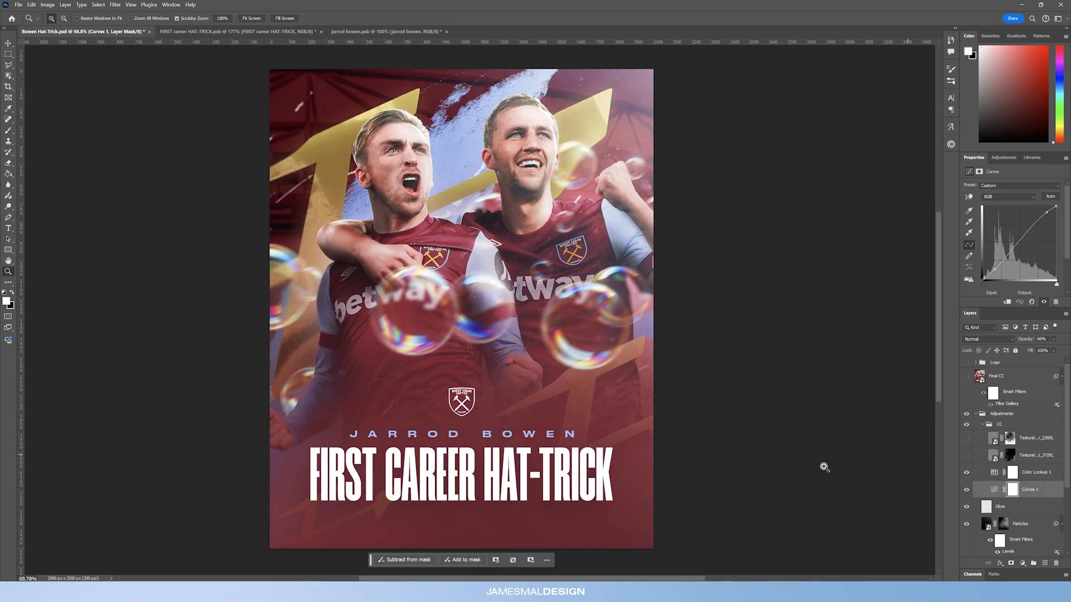
{"action": "left_click", "coordinate": [1030, 477]}
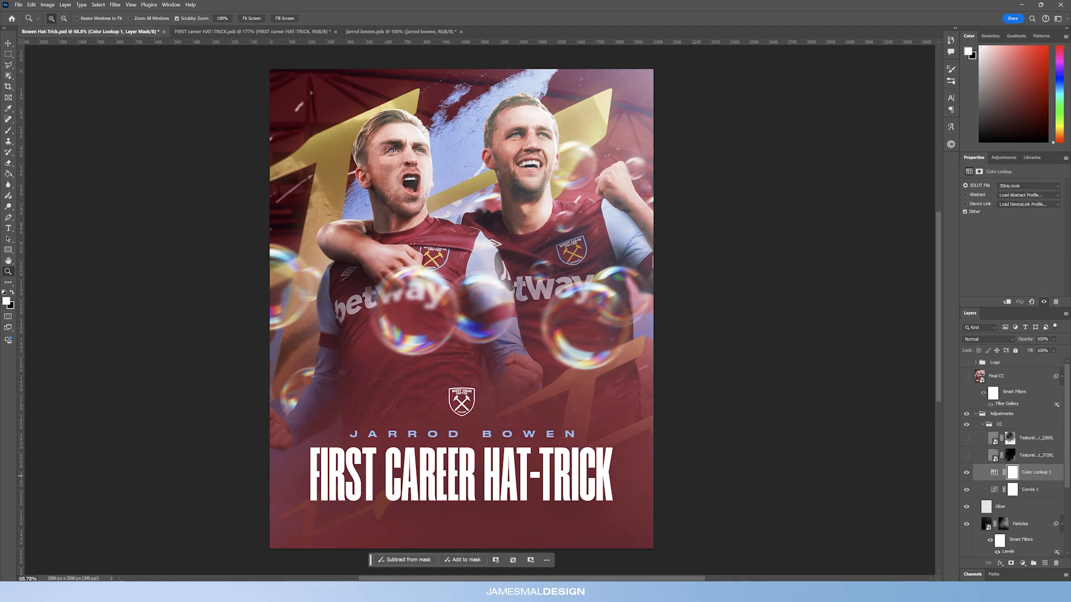
{"action": "left_click_drag", "start_coordinate": [479, 227], "coordinate": [456, 223]}
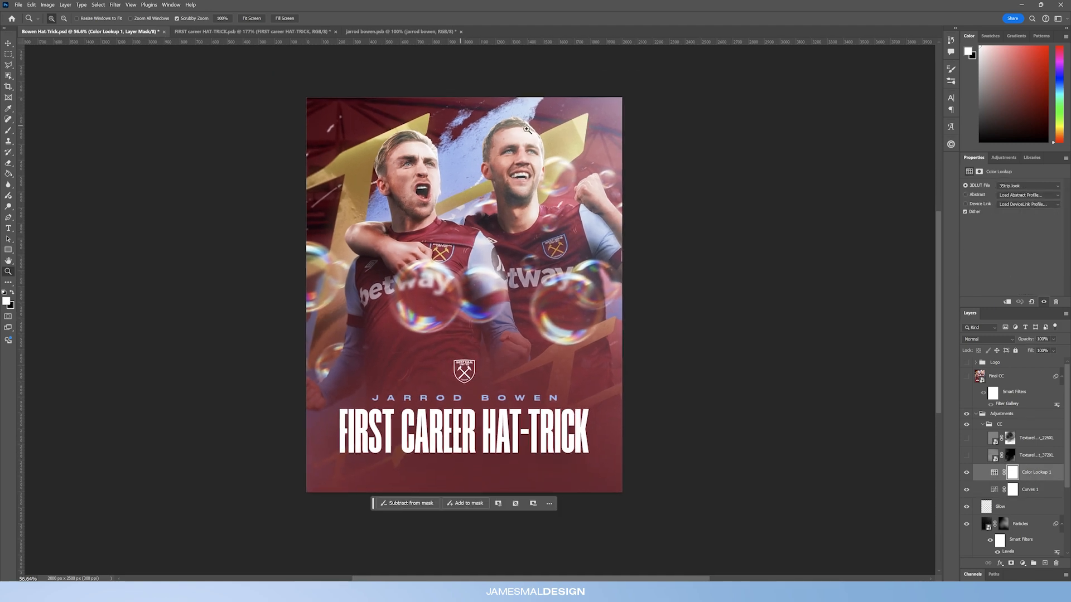
{"action": "left_click_drag", "start_coordinate": [488, 154], "coordinate": [497, 153]}
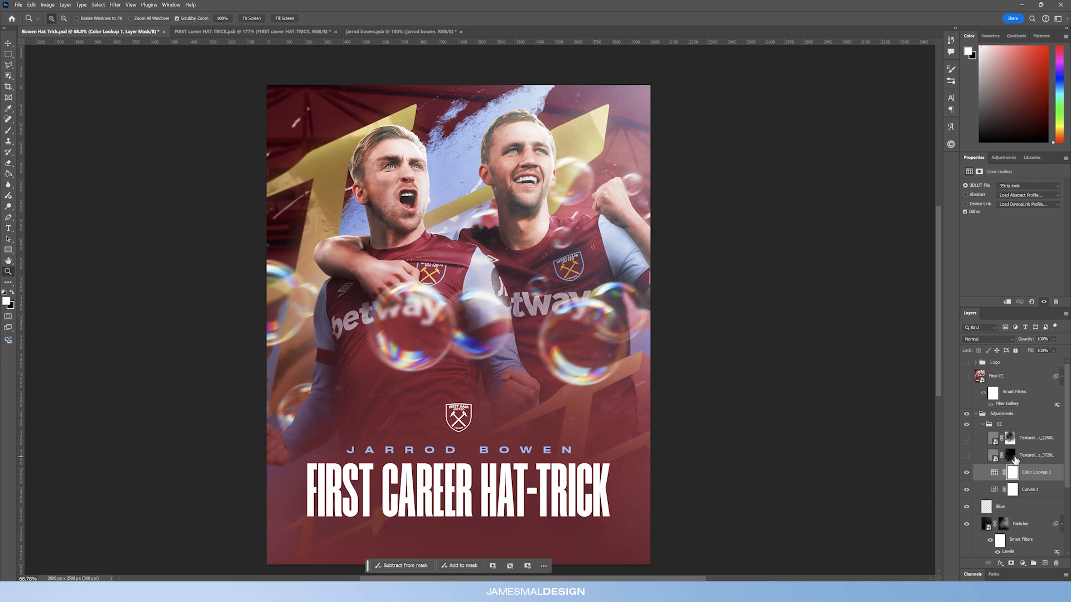
Show the masked 372XL texture layer in the CC group and examine its effect along the poster's lower edges
{"action": "left_click_drag", "start_coordinate": [459, 442], "coordinate": [493, 357]}
{"action": "left_click_drag", "start_coordinate": [619, 485], "coordinate": [641, 513]}
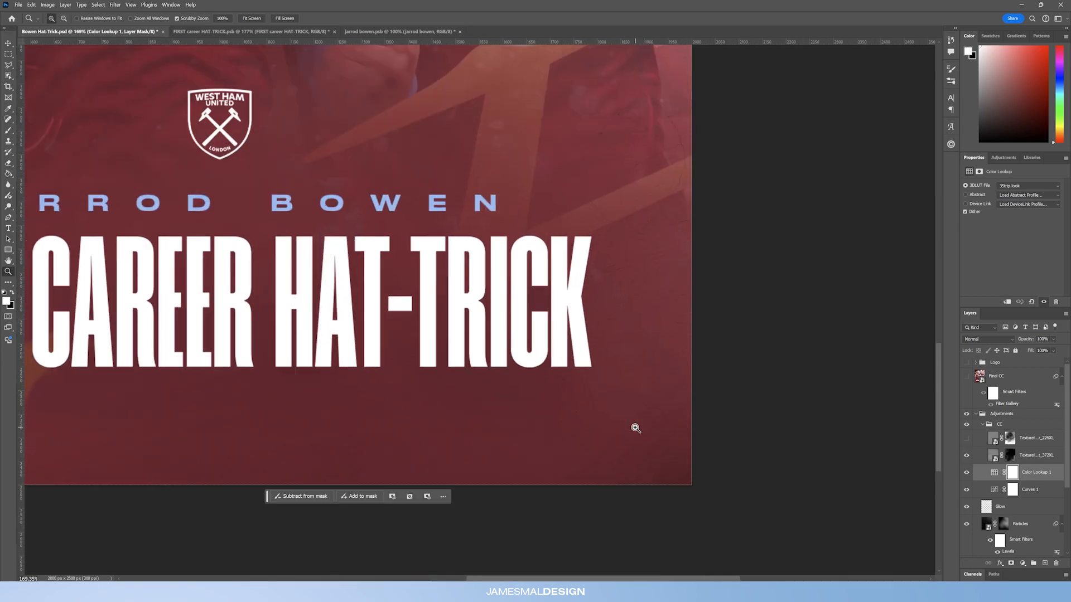
{"action": "left_click_drag", "start_coordinate": [575, 399], "coordinate": [598, 394]}
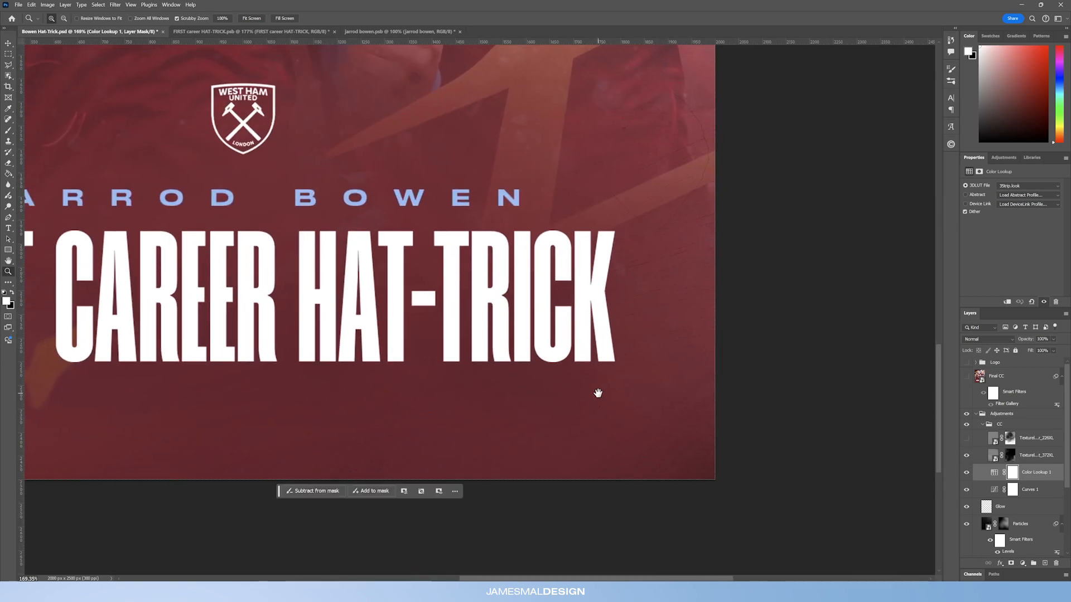
{"action": "left_click", "coordinate": [967, 455]}
{"action": "left_click_drag", "start_coordinate": [421, 325], "coordinate": [745, 300]}
{"action": "left_click_drag", "start_coordinate": [117, 293], "coordinate": [107, 291]}
{"action": "left_click_drag", "start_coordinate": [360, 234], "coordinate": [351, 309]}
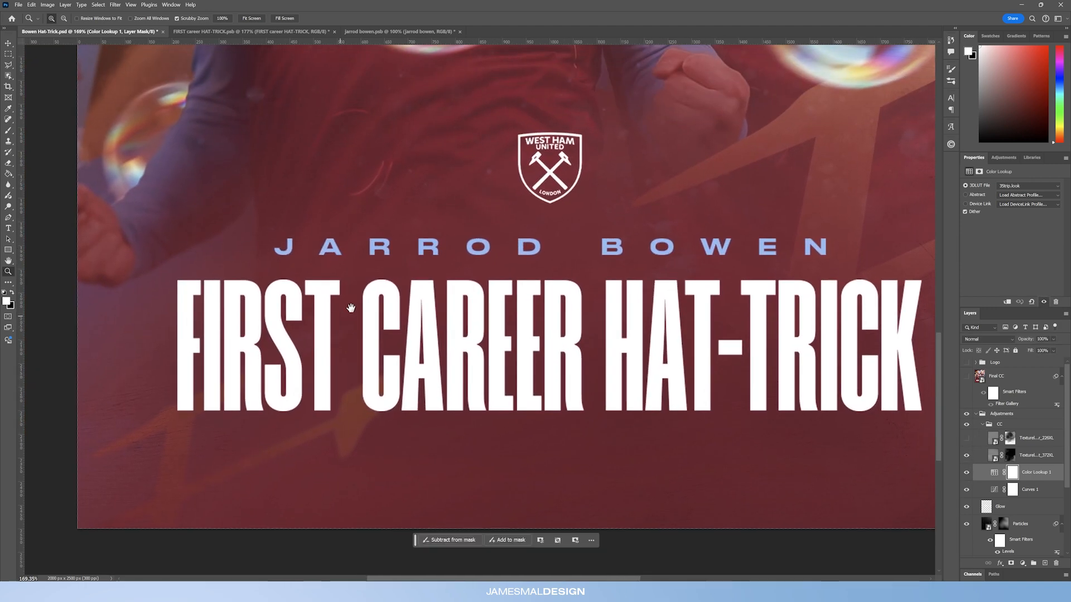
{"action": "left_click_drag", "start_coordinate": [520, 274], "coordinate": [480, 279]}
{"action": "left_click_drag", "start_coordinate": [584, 249], "coordinate": [545, 330]}
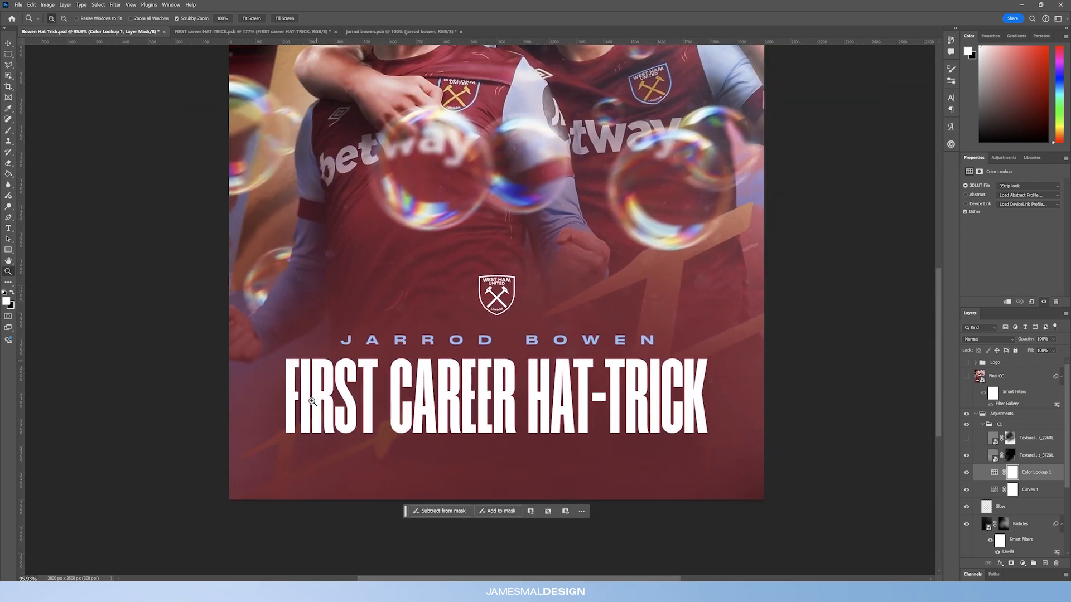
{"action": "left_click_drag", "start_coordinate": [637, 372], "coordinate": [625, 415]}
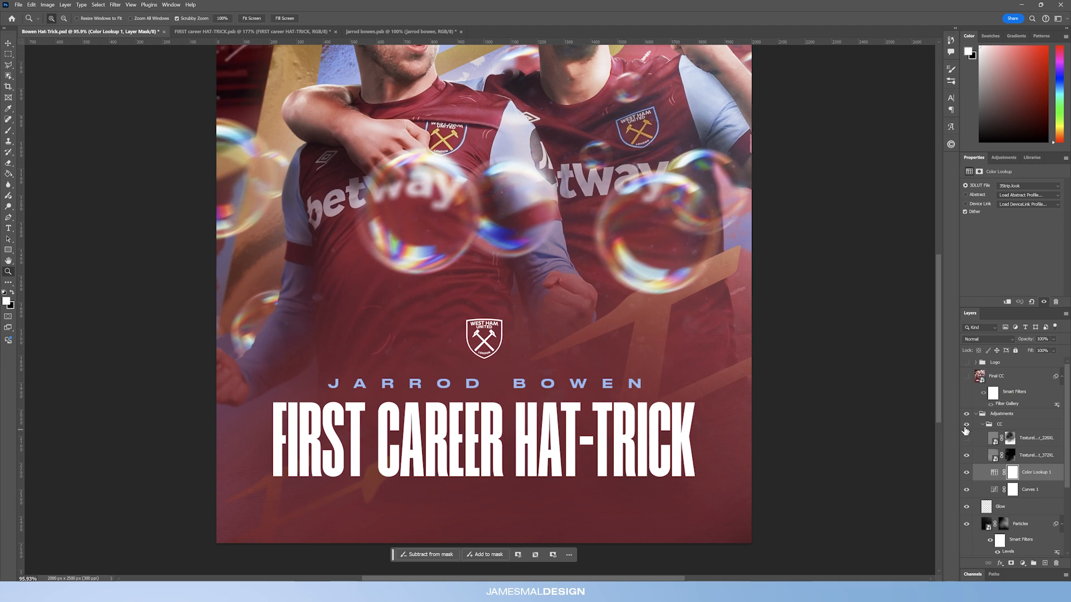
Show and select the Texturelabs_Paper_226XL layer, and examine its paper grain around the crest and headline
{"action": "left_click_drag", "start_coordinate": [517, 394], "coordinate": [506, 368]}
{"action": "scroll", "coordinate": [513, 372], "scroll_direction": "up", "scroll_amount": 8}
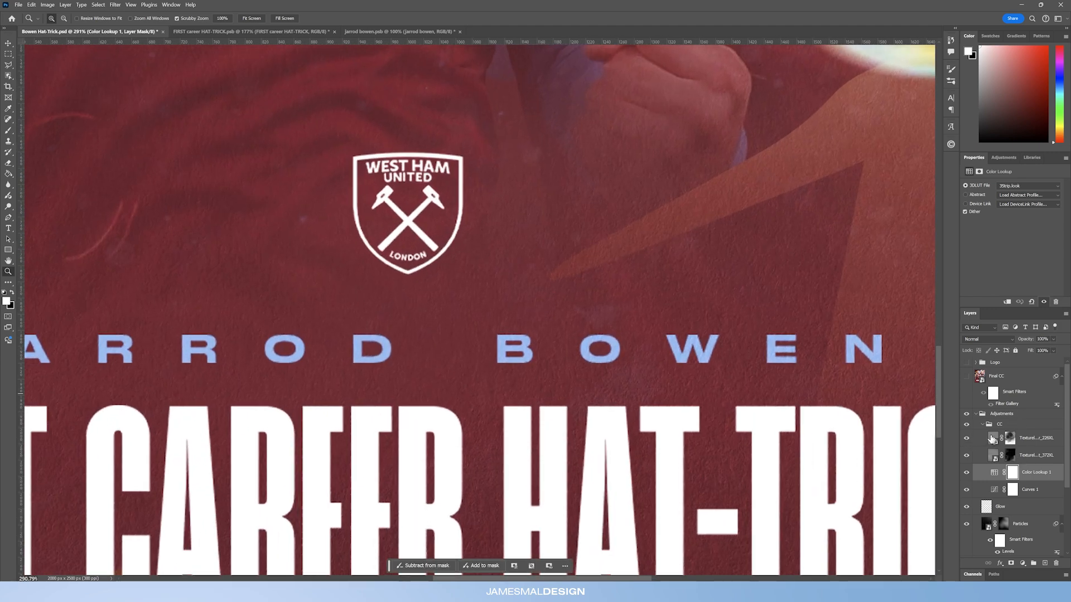
{"action": "left_click", "coordinate": [992, 440]}
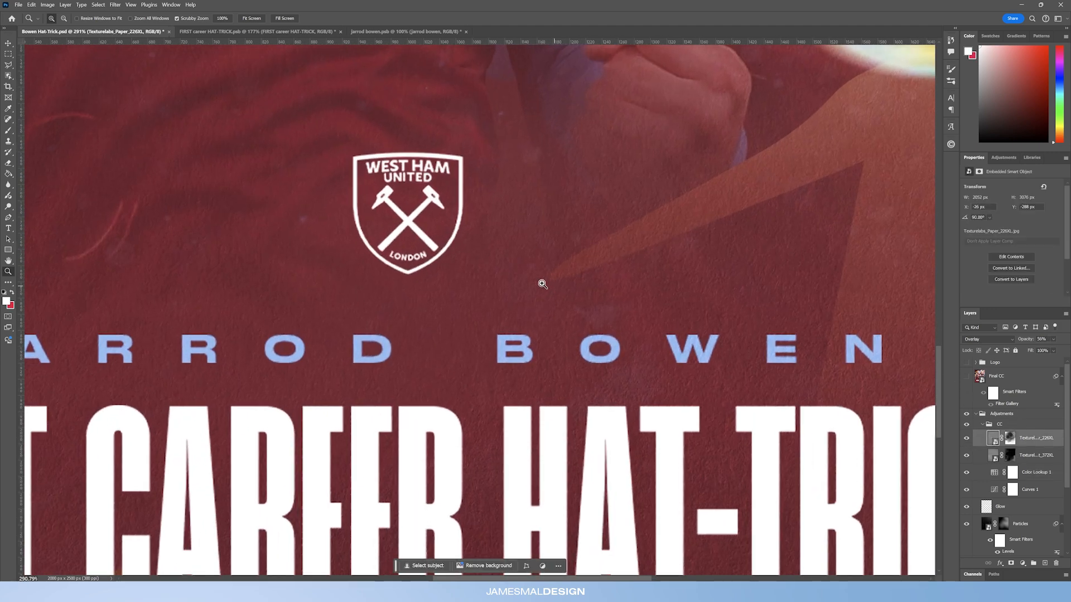
{"action": "scroll", "coordinate": [539, 282], "scroll_direction": "down", "scroll_amount": 1}
{"action": "scroll", "coordinate": [577, 260], "scroll_direction": "down", "scroll_amount": 4}
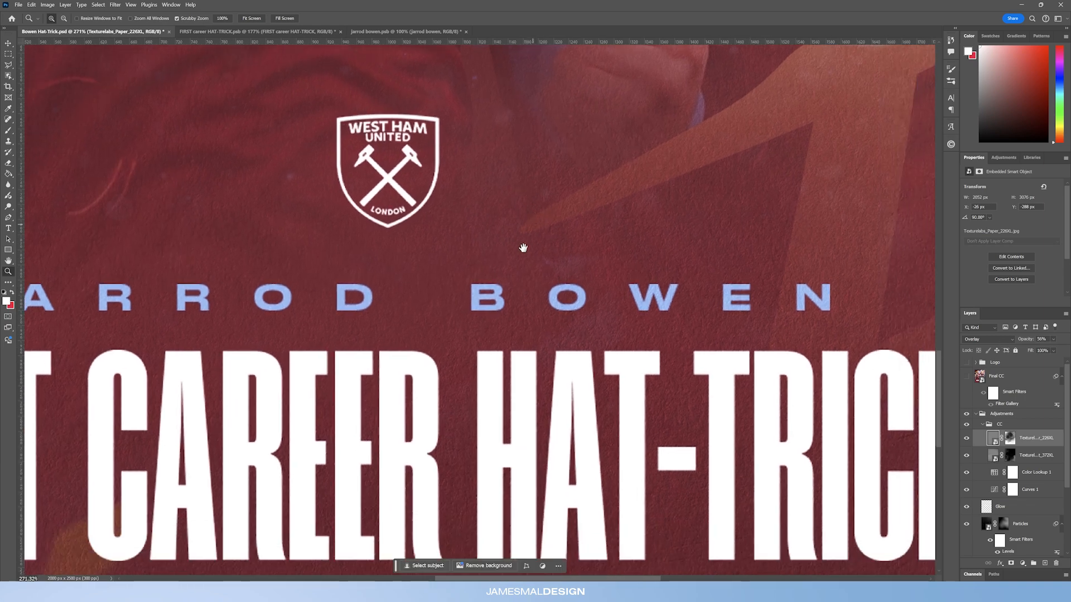
{"action": "scroll", "coordinate": [504, 375], "scroll_direction": "up", "scroll_amount": 4}
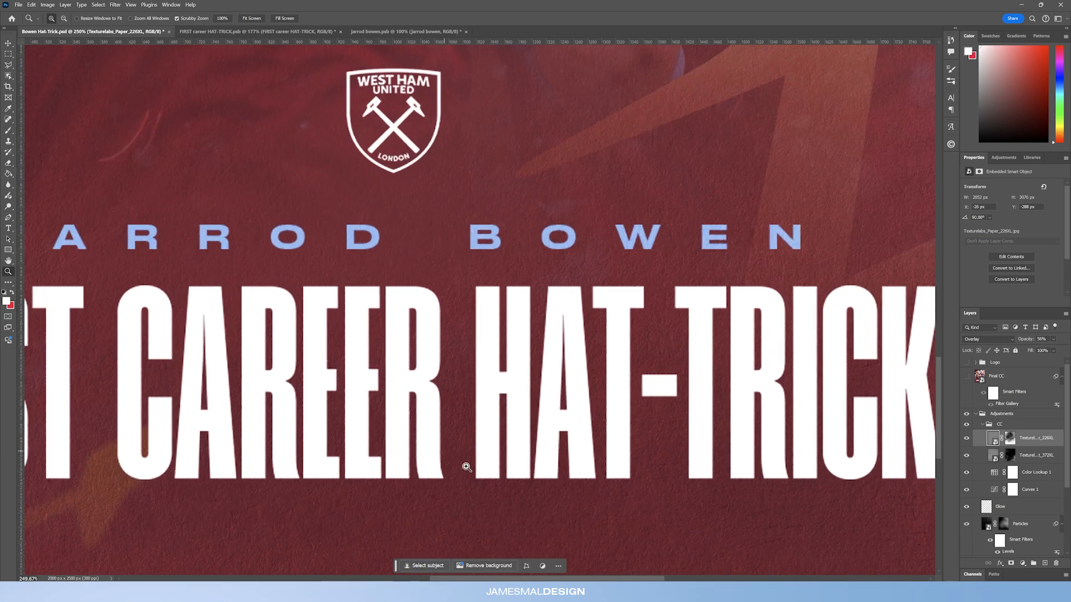
{"action": "scroll", "coordinate": [440, 428], "scroll_direction": "down", "scroll_amount": 5}
{"action": "left_click_drag", "start_coordinate": [432, 434], "coordinate": [451, 404]}
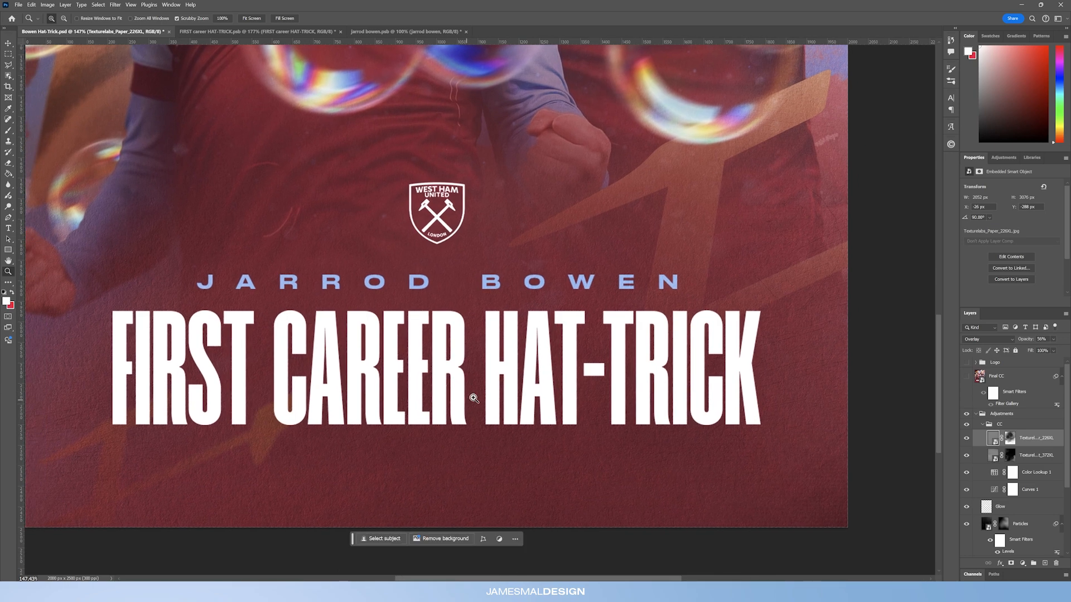
{"action": "scroll", "coordinate": [485, 340], "scroll_direction": "down", "scroll_amount": 4}
{"action": "scroll", "coordinate": [491, 331], "scroll_direction": "down", "scroll_amount": 2}
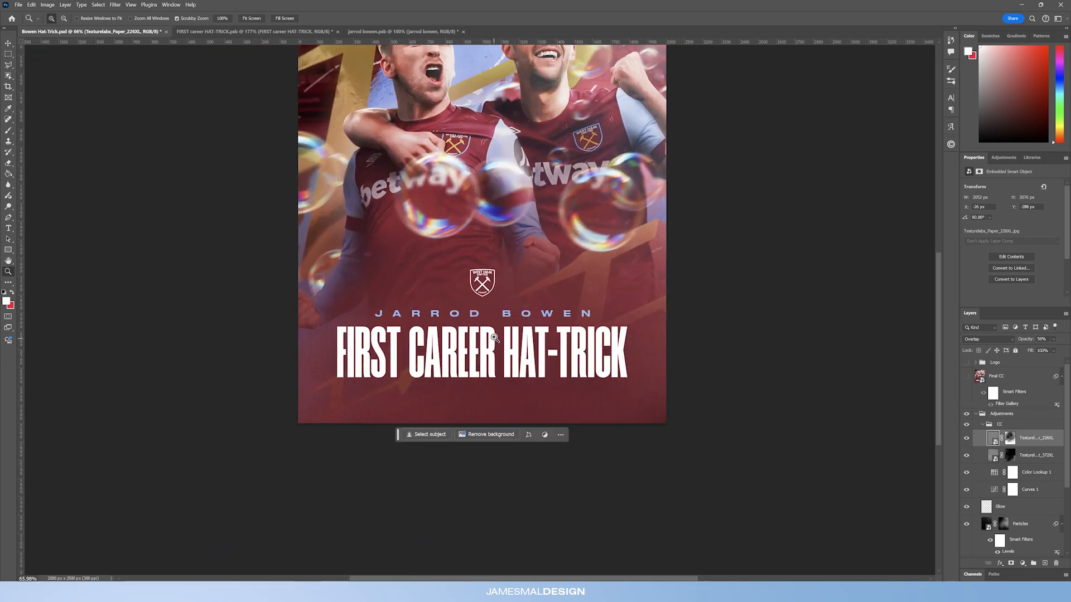
Collapse the Adjustments group, show the Final CC layer, and compare the players close up with it off and on
{"action": "left_click", "coordinate": [975, 413]}
{"action": "left_click", "coordinate": [965, 376]}
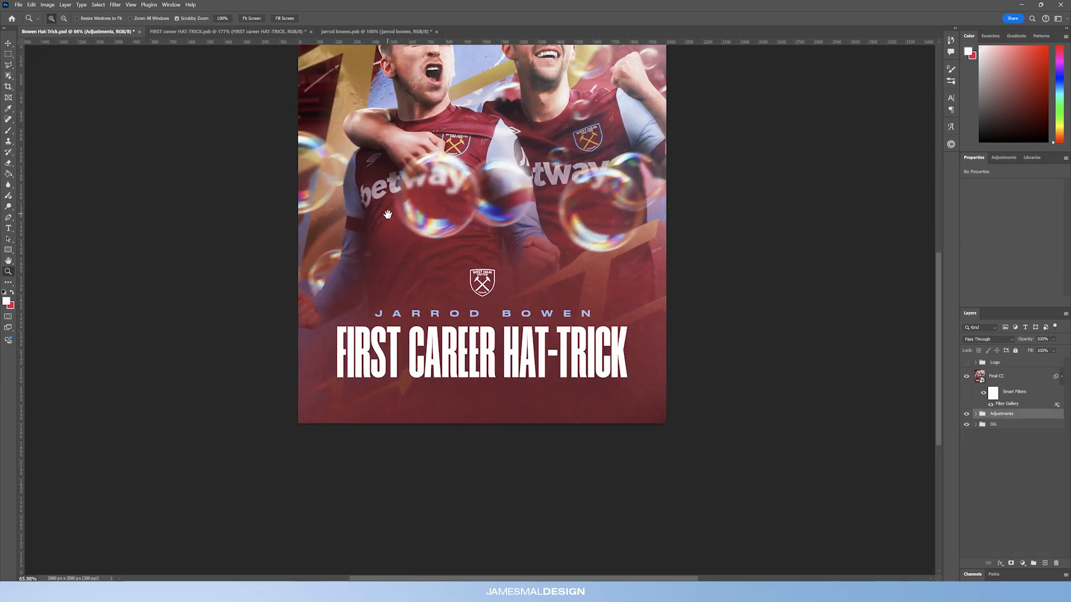
{"action": "scroll", "coordinate": [470, 114], "scroll_direction": "up", "scroll_amount": 4}
{"action": "scroll", "coordinate": [469, 115], "scroll_direction": "up", "scroll_amount": 2}
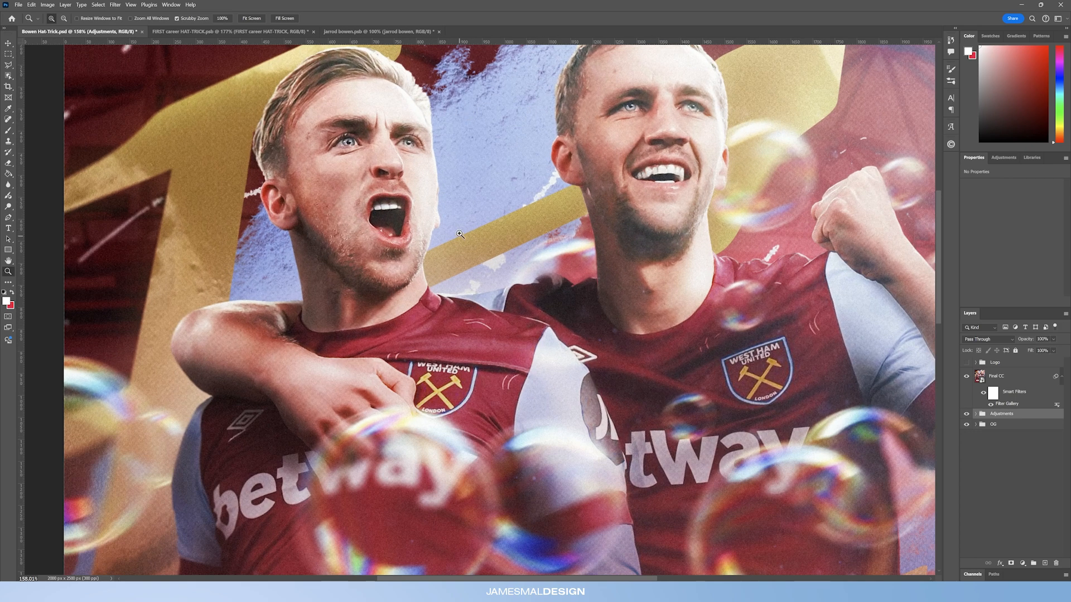
{"action": "scroll", "coordinate": [432, 189], "scroll_direction": "up", "scroll_amount": 1}
{"action": "left_click", "coordinate": [966, 376]}
{"action": "left_click", "coordinate": [966, 377]}
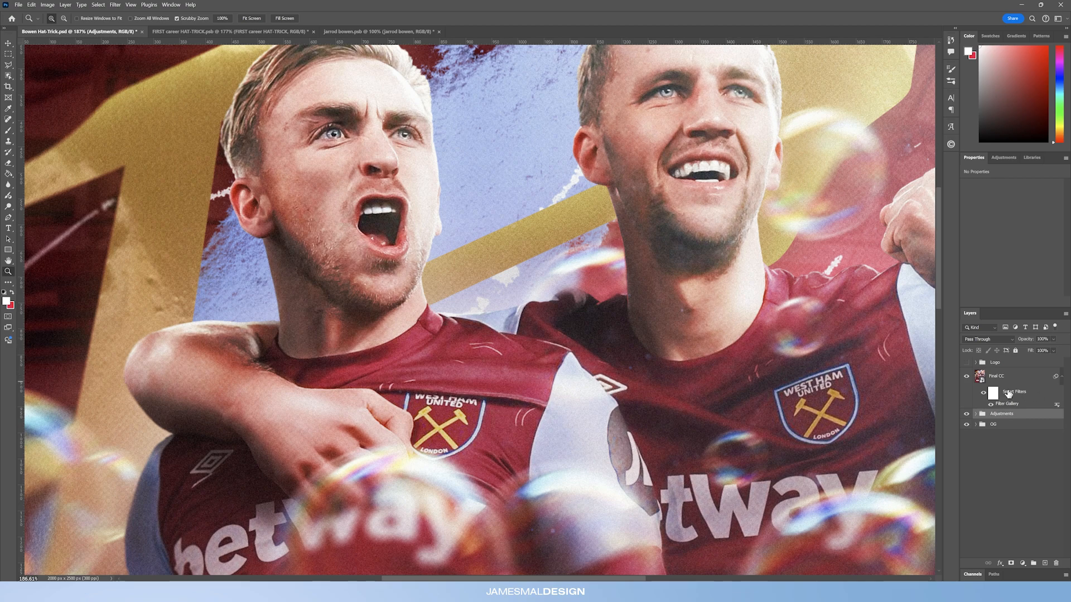
{"action": "scroll", "coordinate": [443, 263], "scroll_direction": "down", "scroll_amount": 1}
{"action": "scroll", "coordinate": [494, 348], "scroll_direction": "down", "scroll_amount": 3}
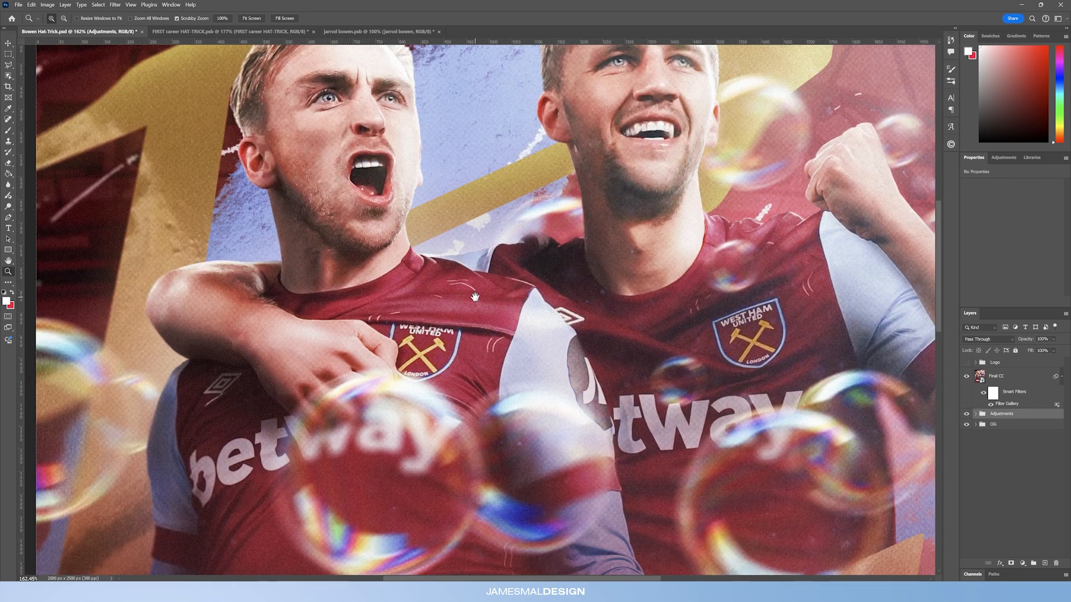
Check the Halftone Pattern settings of Final CC's Filter Gallery smart filter, and its blending mode and opacity
{"action": "left_click", "coordinate": [1009, 406]}
{"action": "double_click", "coordinate": [1009, 406]}
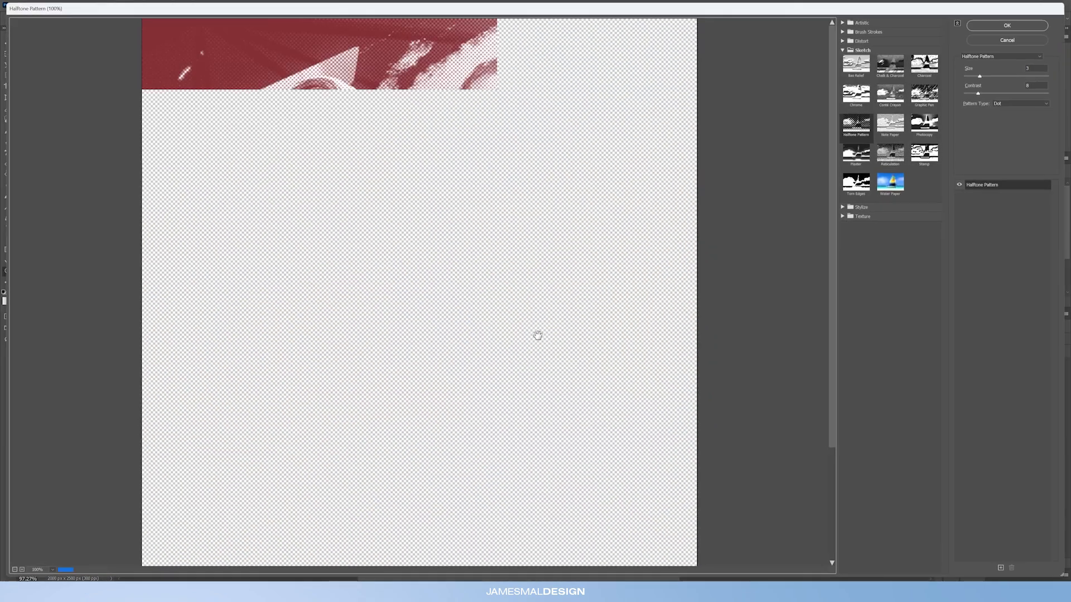
{"action": "left_click", "coordinate": [993, 39]}
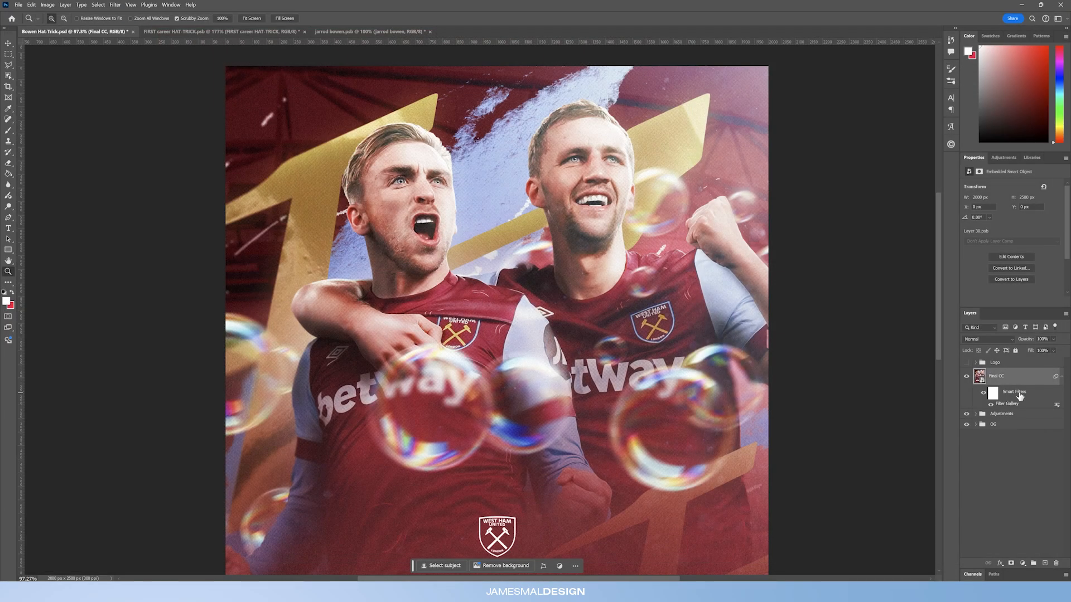
{"action": "double_click", "coordinate": [1057, 404]}
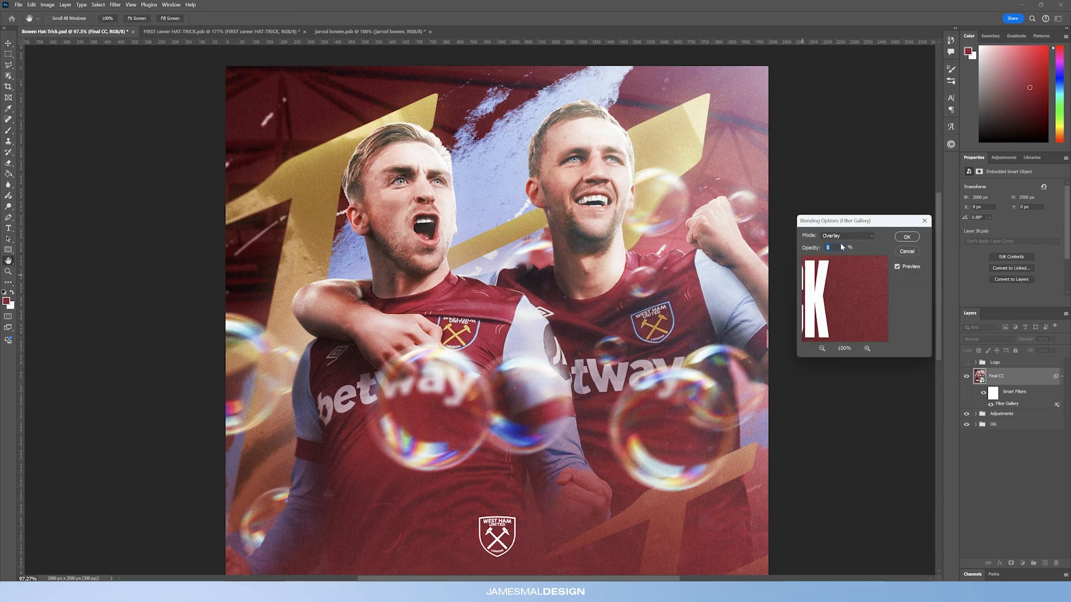
{"action": "left_click", "coordinate": [905, 237]}
{"action": "key", "text": "z"}
Show the Logo group above the Final CC layer and view the whole finished poster
{"action": "mouse_move", "coordinate": [451, 197]}
{"action": "left_mouse_down"}
{"action": "mouse_move", "coordinate": [513, 199]}
{"action": "mouse_move", "coordinate": [447, 202]}
{"action": "left_mouse_up"}
{"action": "left_click_drag", "start_coordinate": [535, 220], "coordinate": [500, 246]}
{"action": "left_click_drag", "start_coordinate": [500, 247], "coordinate": [483, 266]}
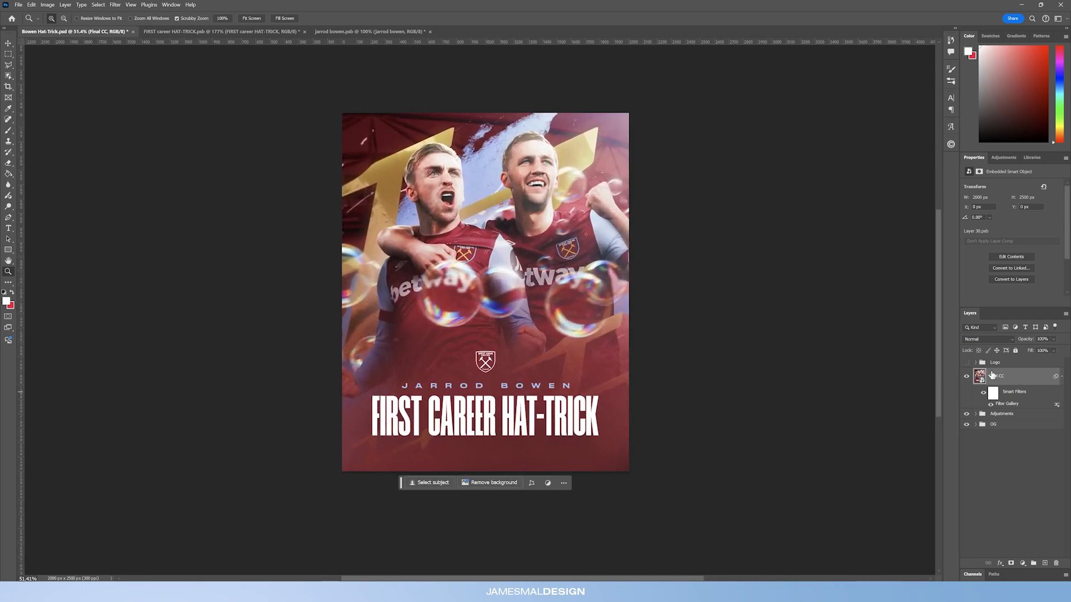
{"action": "left_click", "coordinate": [967, 362]}
{"action": "left_click_drag", "start_coordinate": [511, 212], "coordinate": [515, 213]}
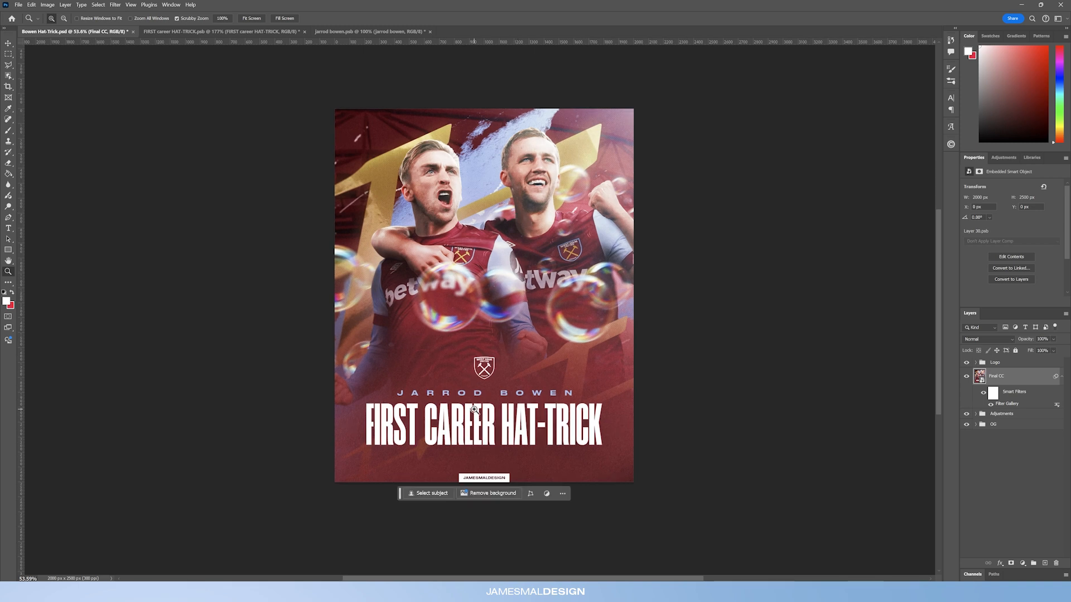